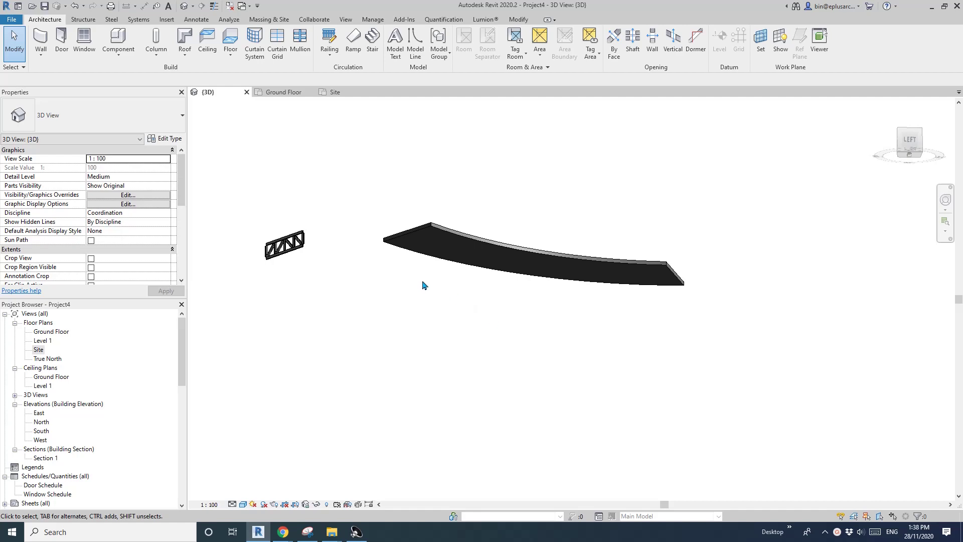
# - Examine the curved ramp and the separate truss from several angles in the 3D view
pyautogui.keyDown('shift'); pyautogui.moveTo(422, 285); pyautogui.dragTo(458, 303, button='middle'); pyautogui.keyUp('shift')
pyautogui.click(492, 262)
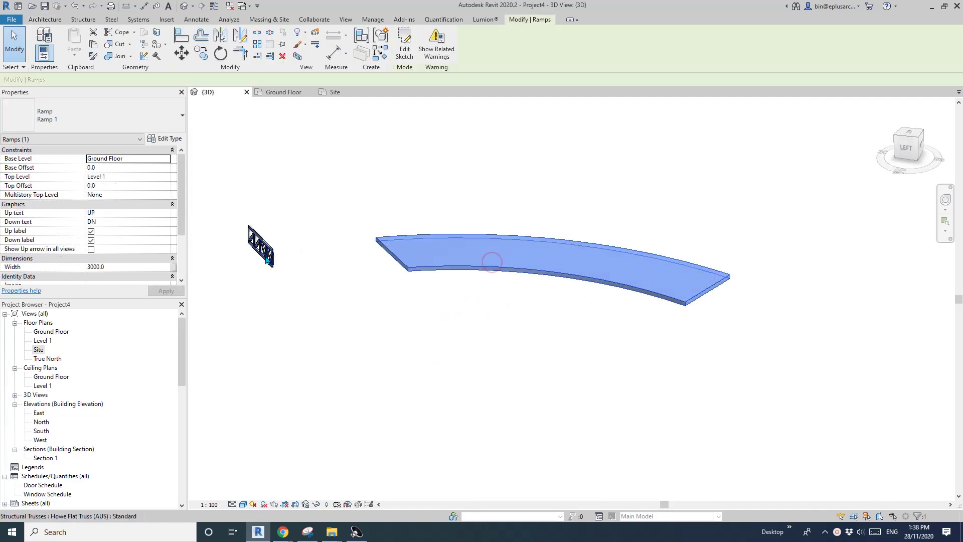
pyautogui.click(462, 303)
pyautogui.click(451, 276)
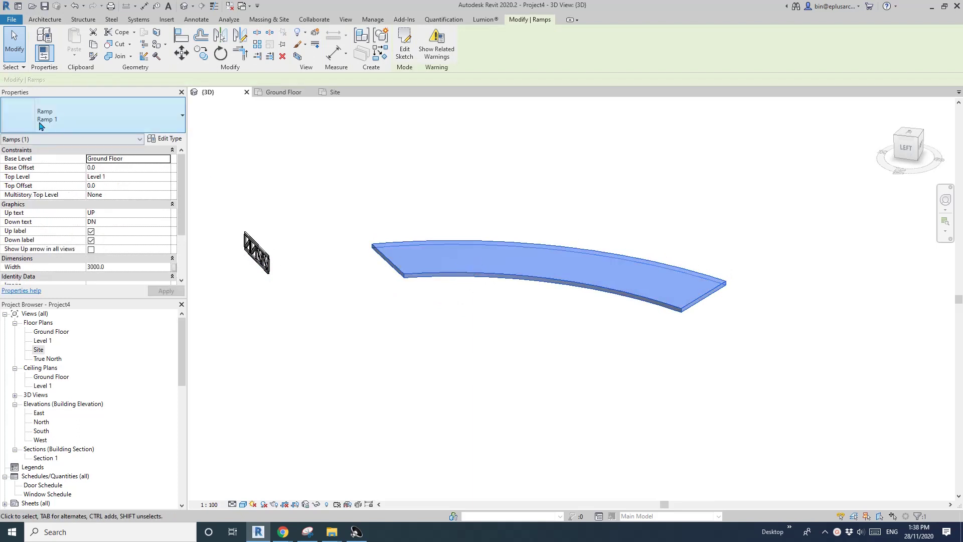
pyautogui.keyDown('shift'); pyautogui.moveTo(469, 269); pyautogui.dragTo(552, 341, button='middle'); pyautogui.keyUp('shift')
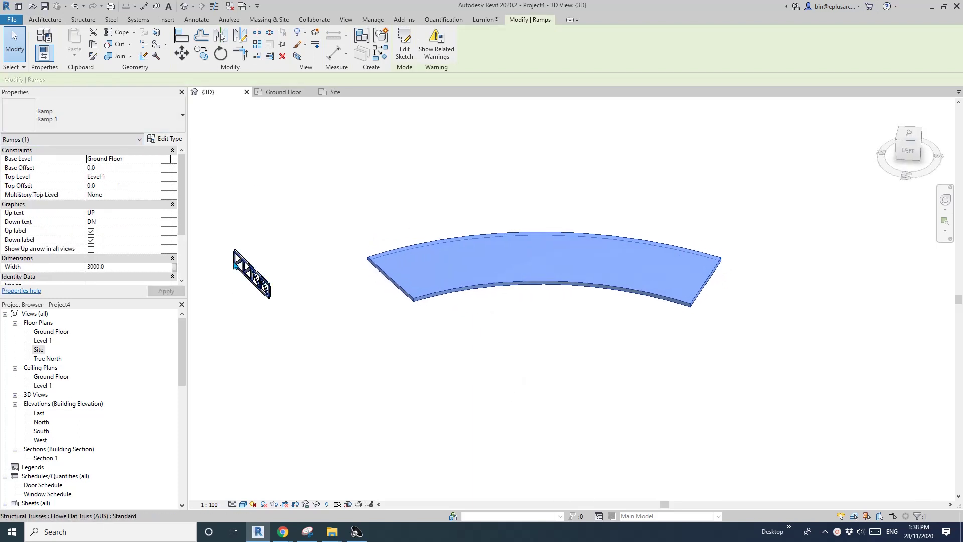
pyautogui.keyDown('shift'); pyautogui.moveTo(413, 300); pyautogui.dragTo(419, 316, button='middle'); pyautogui.keyUp('shift')
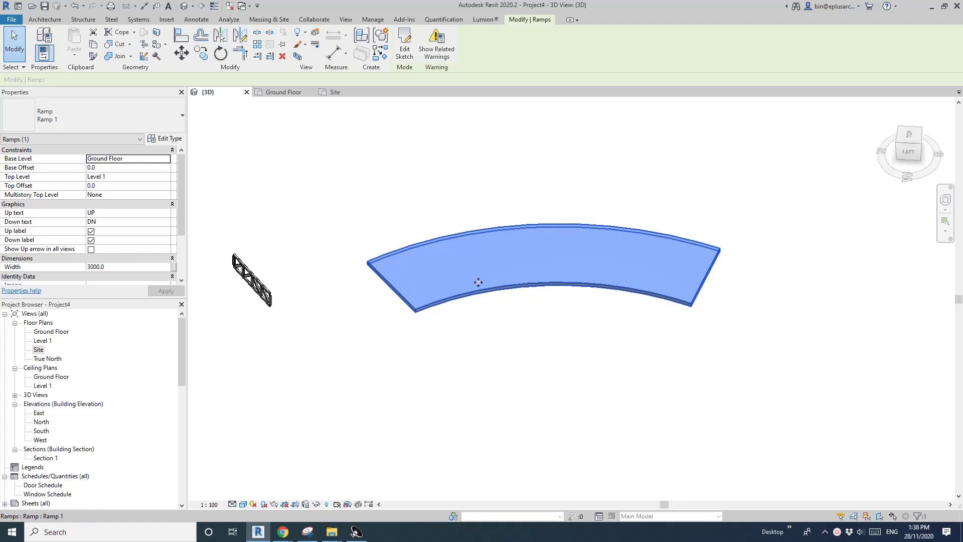
pyautogui.click(519, 331)
pyautogui.keyDown('shift'); pyautogui.moveTo(519, 331); pyautogui.dragTo(289, 276, button='middle'); pyautogui.keyUp('shift')
pyautogui.scroll(1, 288, 276)
# - Create a similar Howe Flat Truss across the underside of the ramp's high end, spanning its 3000 mm width between the two bottom corners
pyautogui.click(241, 288)
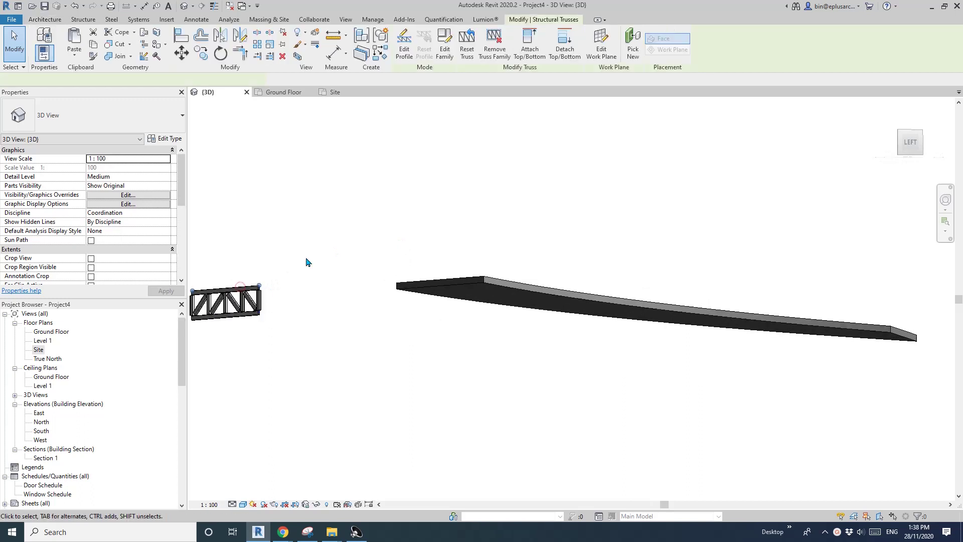
pyautogui.press('c')
pyautogui.press('s')
pyautogui.scroll(1, 480, 274)
pyautogui.keyDown('shift'); pyautogui.moveTo(499, 276); pyautogui.dragTo(419, 149, button='middle'); pyautogui.keyUp('shift')
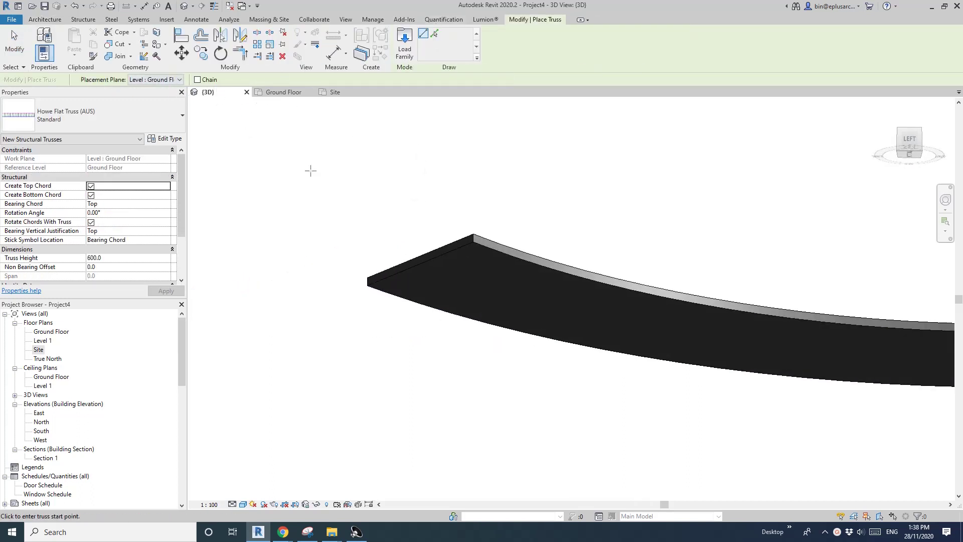
pyautogui.click(474, 242)
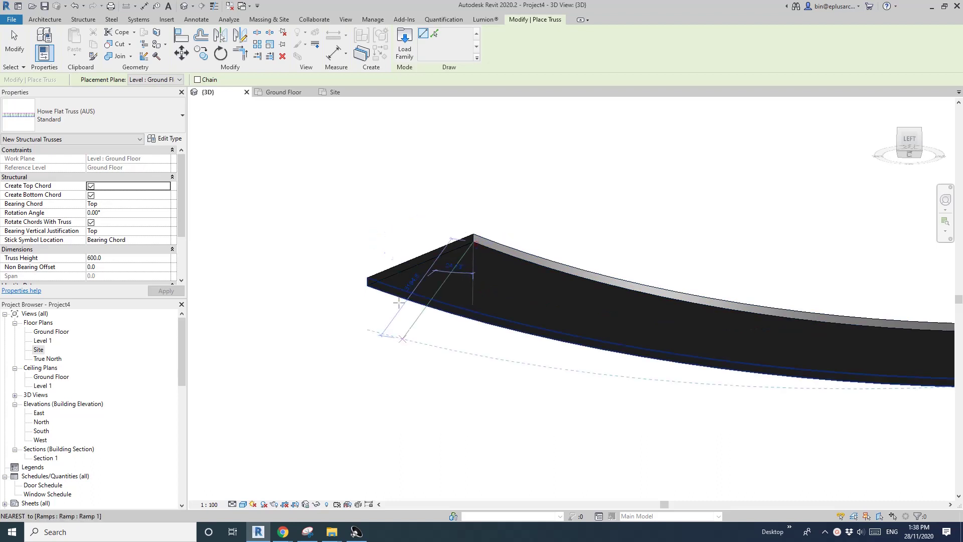
pyautogui.click(366, 286)
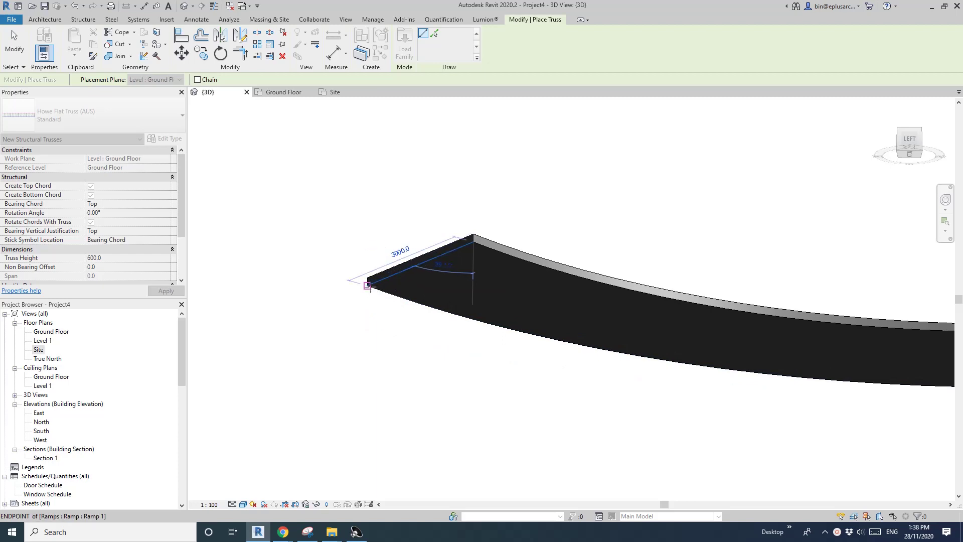
pyautogui.click(367, 285)
pyautogui.scroll(-2, 402, 351)
pyautogui.press('Escape')
pyautogui.press('Escape')
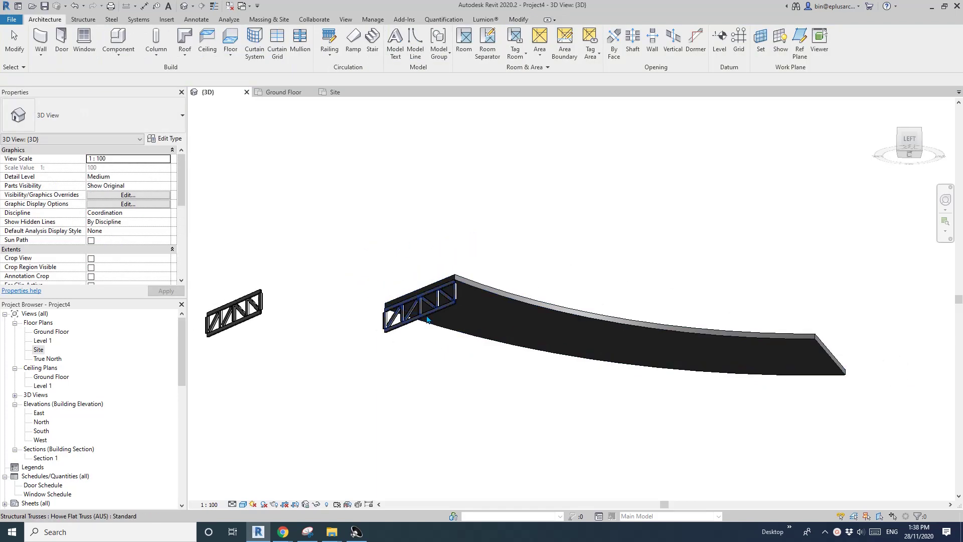
# - Try to place another similar truss partway along the ramp, perpendicular between its two curved edges
pyautogui.click(430, 307)
pyautogui.keyDown('shift'); pyautogui.moveTo(452, 326); pyautogui.dragTo(427, 271, button='middle'); pyautogui.keyUp('shift')
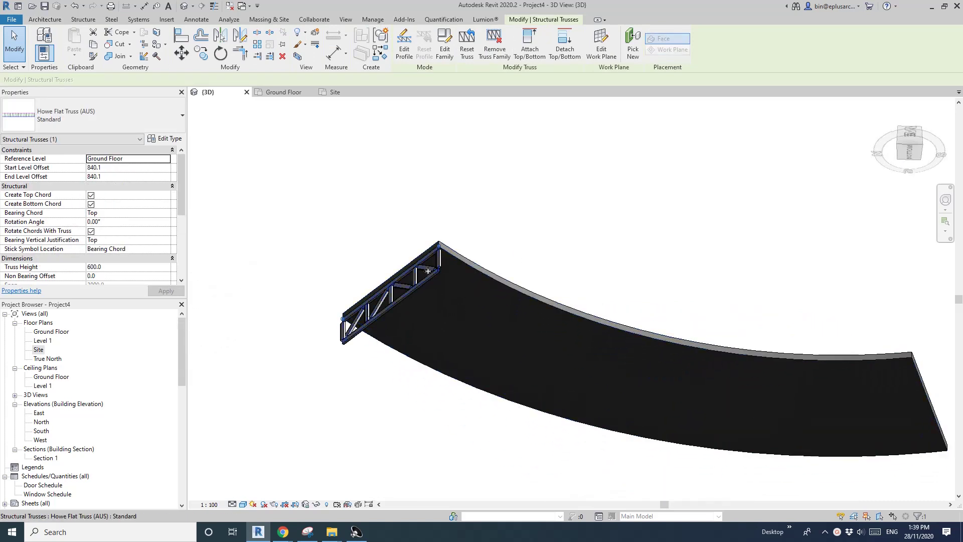
pyautogui.press('c')
pyautogui.press('c')
pyautogui.press('s')
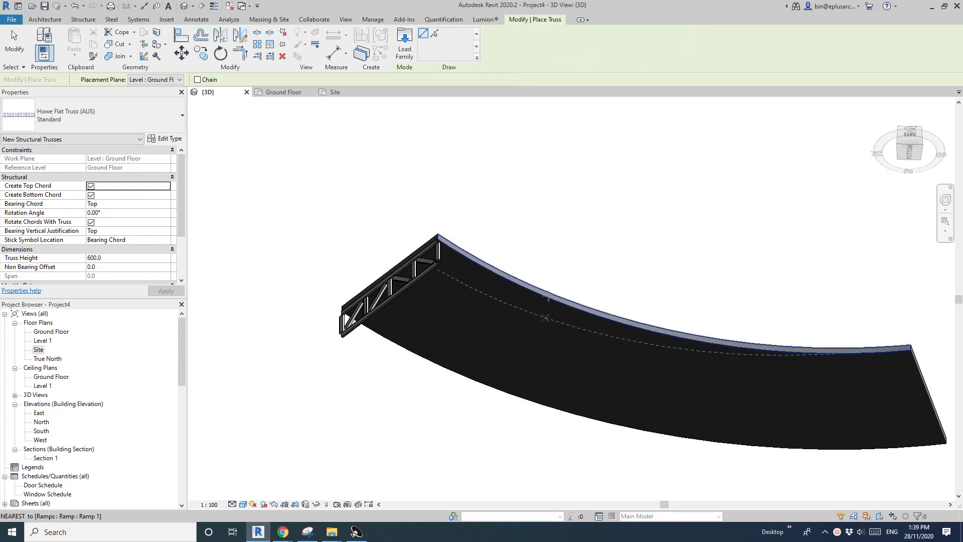
pyautogui.click(540, 297)
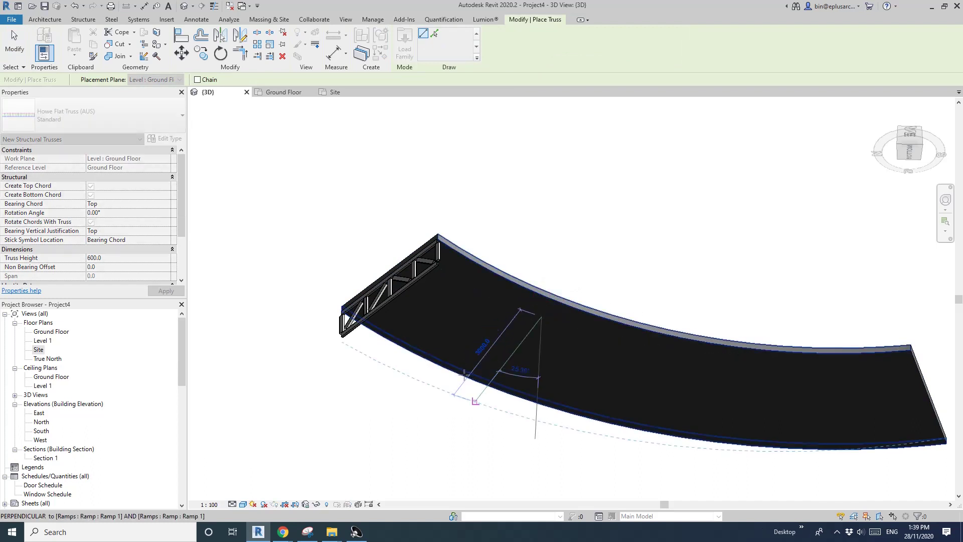
pyautogui.click(465, 374)
pyautogui.keyDown('shift'); pyautogui.moveTo(522, 351); pyautogui.dragTo(566, 381, button='middle'); pyautogui.keyUp('shift')
pyautogui.scroll(3, 553, 338)
pyautogui.press('Escape')
pyautogui.click(544, 312)
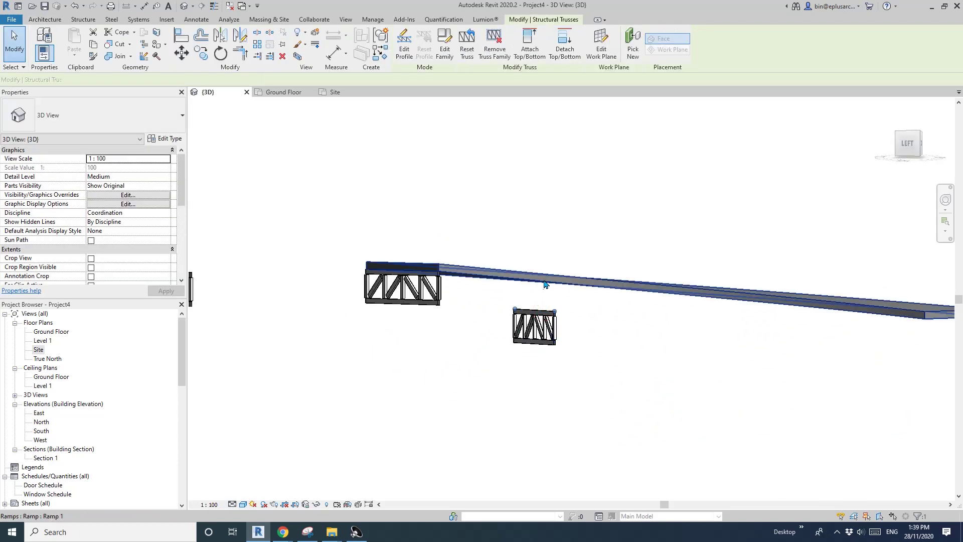
# - Check the second truss against the ramp's underside and delete it
pyautogui.keyDown('shift'); pyautogui.moveTo(546, 284); pyautogui.dragTo(515, 257, button='middle'); pyautogui.keyUp('shift')
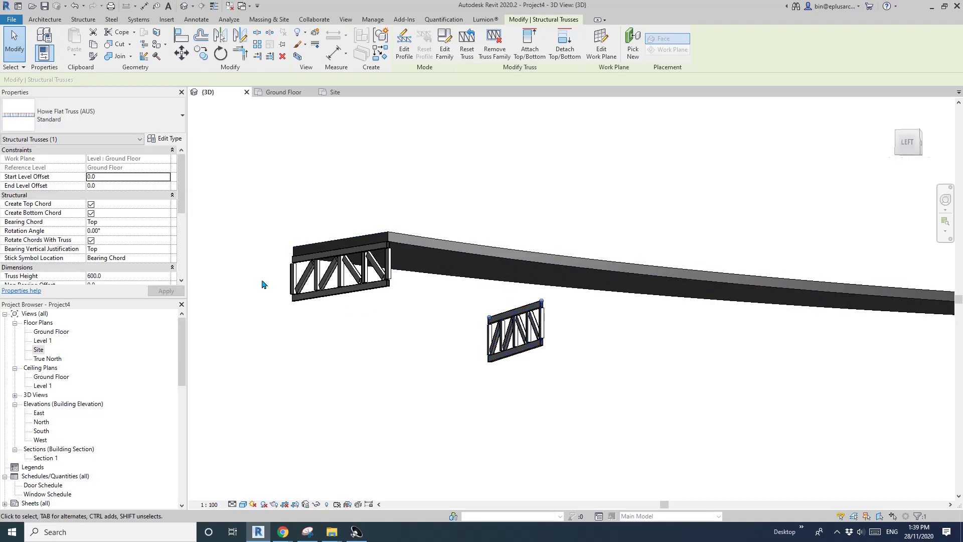
pyautogui.keyDown('shift'); pyautogui.moveTo(498, 304); pyautogui.dragTo(520, 341, button='middle'); pyautogui.keyUp('shift')
pyautogui.click(516, 344)
pyautogui.scroll(2, 525, 323)
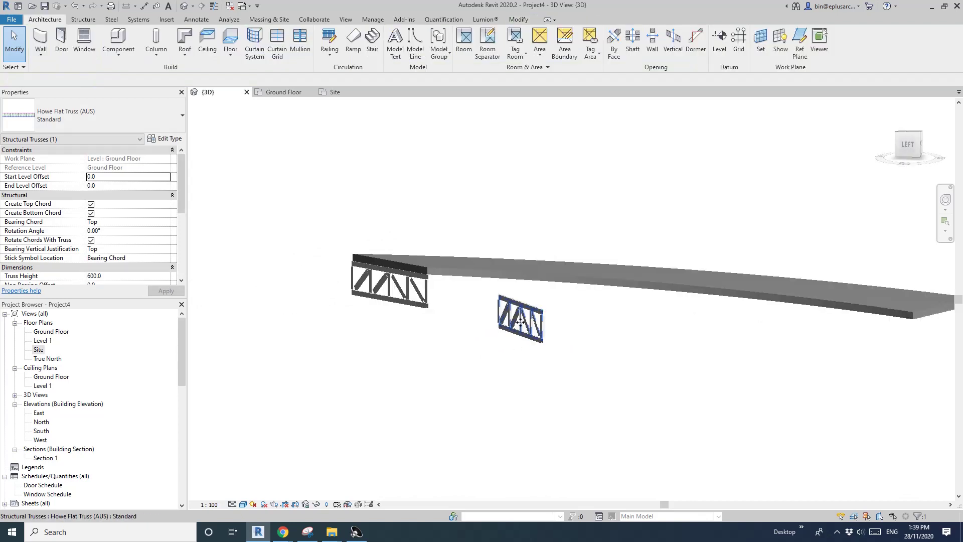
pyautogui.click(519, 306)
pyautogui.press('Delete')
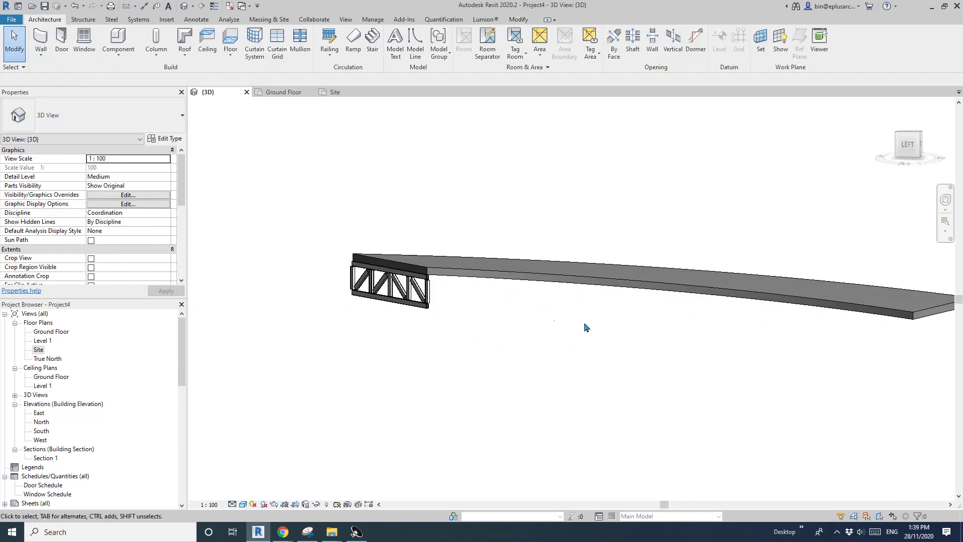
# - Open the Site floor plan showing the ramp and its end truss
pyautogui.keyDown('shift'); pyautogui.moveTo(584, 326); pyautogui.dragTo(471, 289, button='middle'); pyautogui.keyUp('shift')
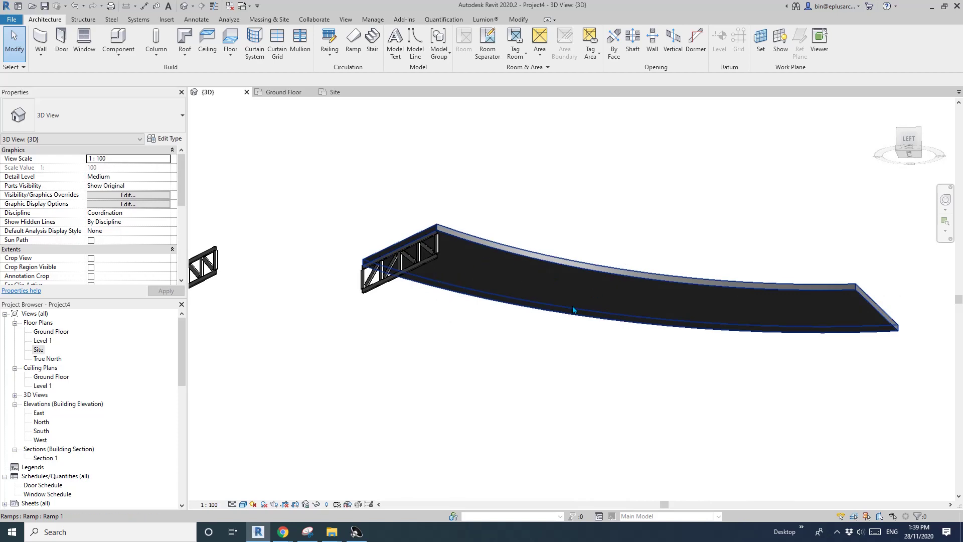
pyautogui.keyDown('shift'); pyautogui.moveTo(777, 320); pyautogui.dragTo(755, 332, button='middle'); pyautogui.keyUp('shift')
pyautogui.keyDown('shift'); pyautogui.moveTo(519, 293); pyautogui.dragTo(481, 321, button='middle'); pyautogui.keyUp('shift')
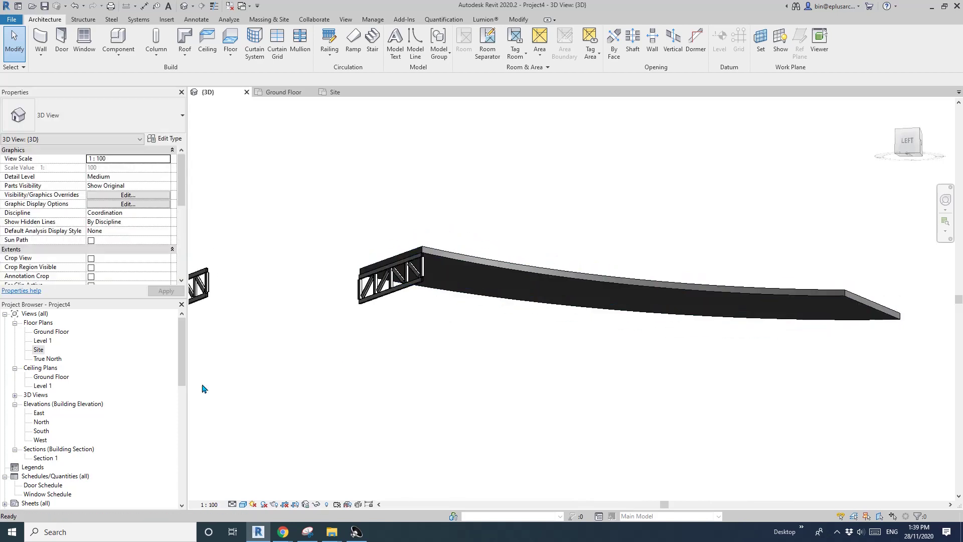
pyautogui.click(36, 349)
pyautogui.click(36, 349)
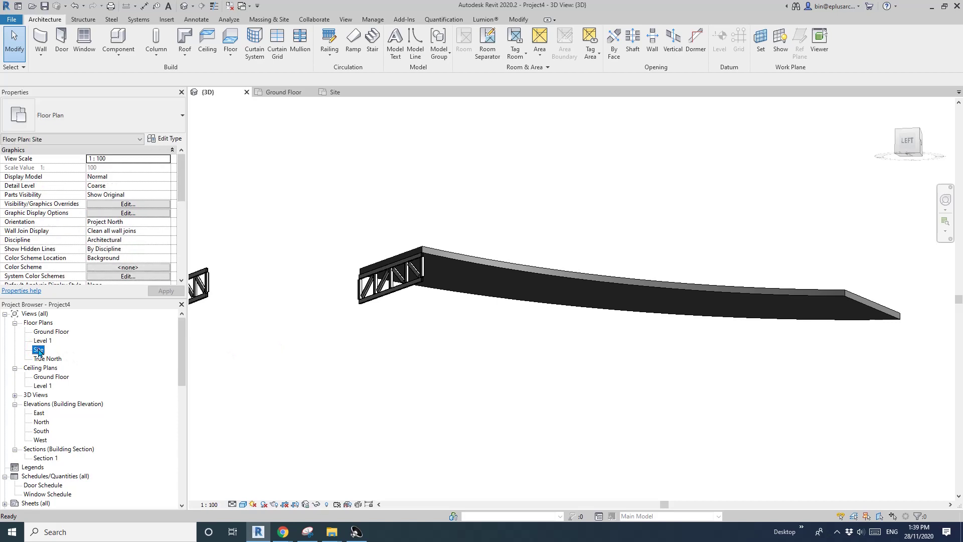
pyautogui.scroll(2, 497, 228)
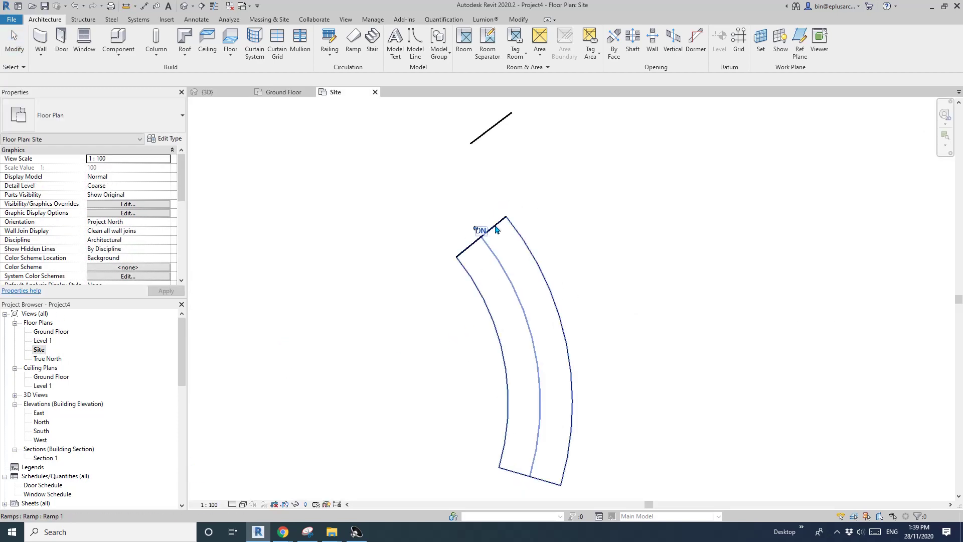
# - Start a radial array of the truss at the ramp's high end, with the rotation center at the center of the ramp's arc
pyautogui.click(501, 221)
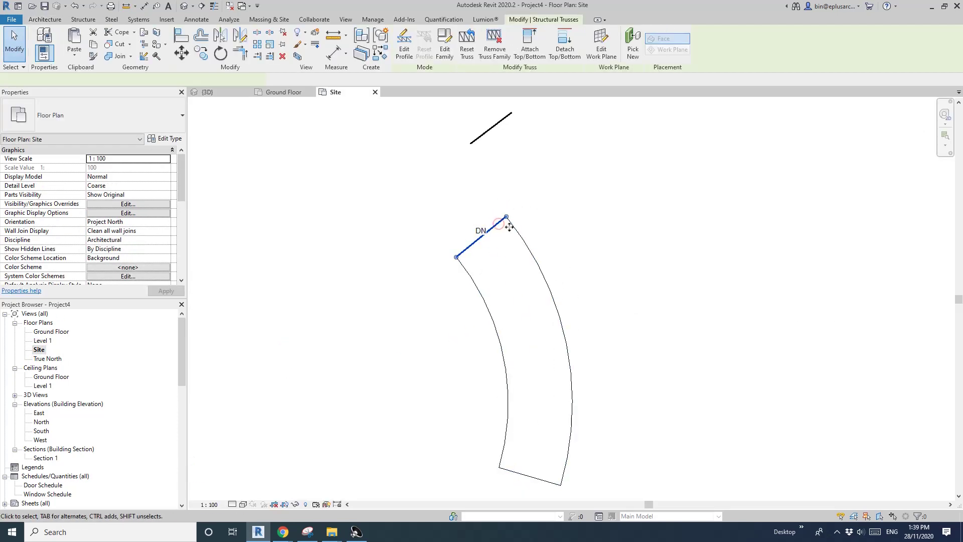
pyautogui.moveTo(414, 298); pyautogui.dragTo(443, 317, button='middle')
pyautogui.scroll(-1, 447, 276)
pyautogui.moveTo(382, 171); pyautogui.dragTo(372, 167, button='middle')
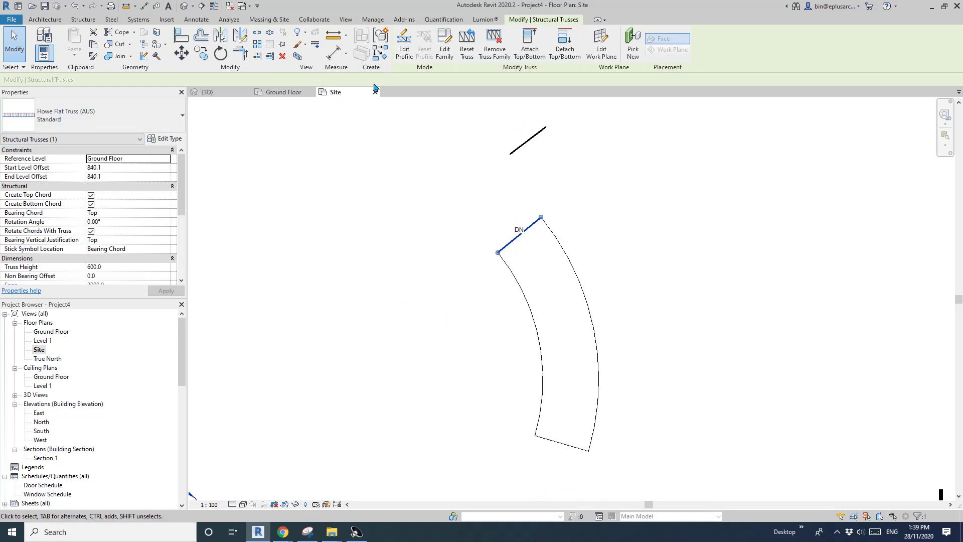
pyautogui.moveTo(419, 190); pyautogui.dragTo(412, 187, button='middle')
pyautogui.press('a')
pyautogui.press('a')
pyautogui.press('r')
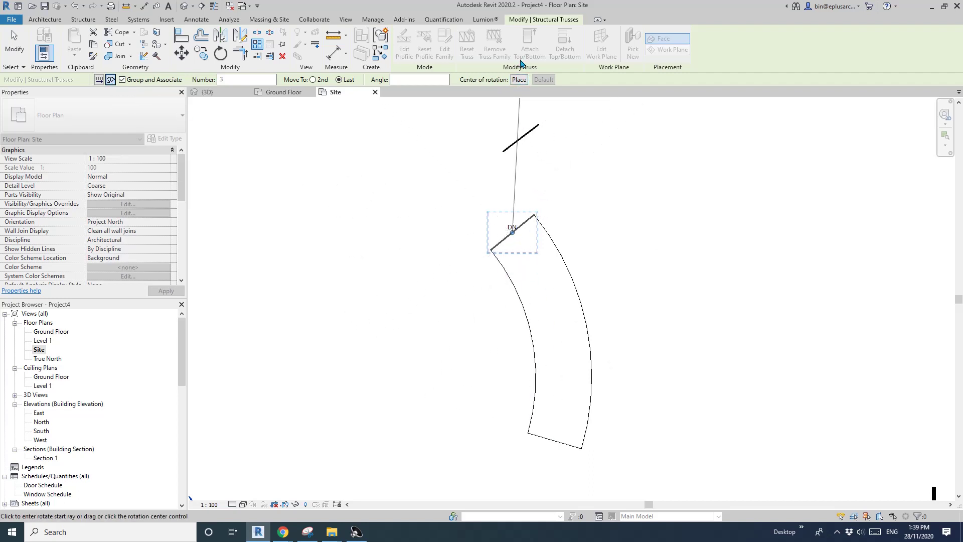
pyautogui.press('space')
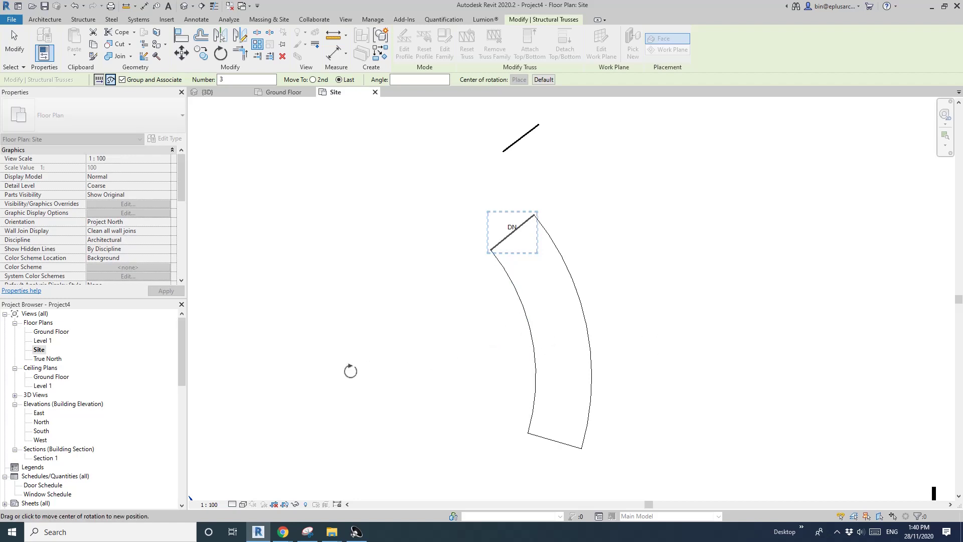
pyautogui.click(530, 332)
# - Sweep the array from the ramp's high end to its opposite end, placing the last truss there with Move To Last
pyautogui.scroll(3, 547, 224)
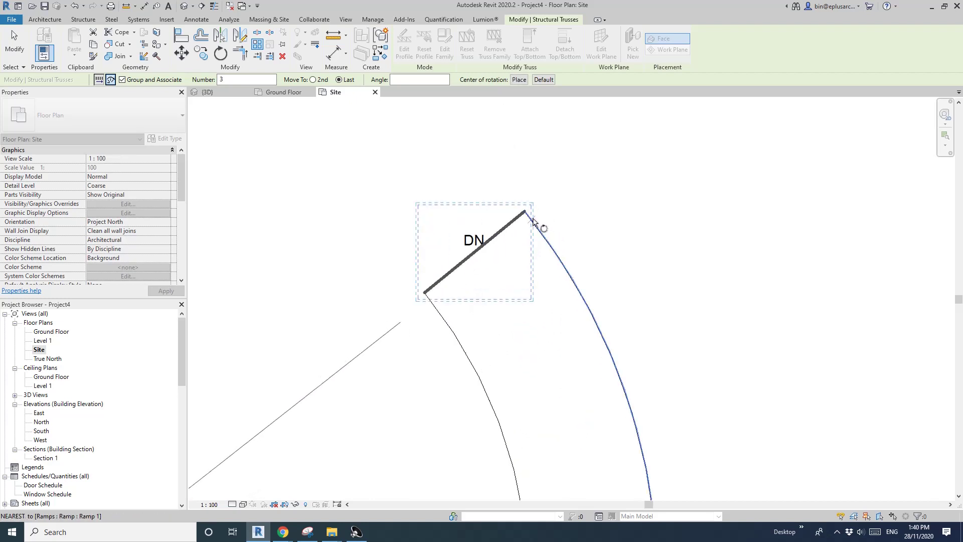
pyautogui.scroll(-2, 542, 225)
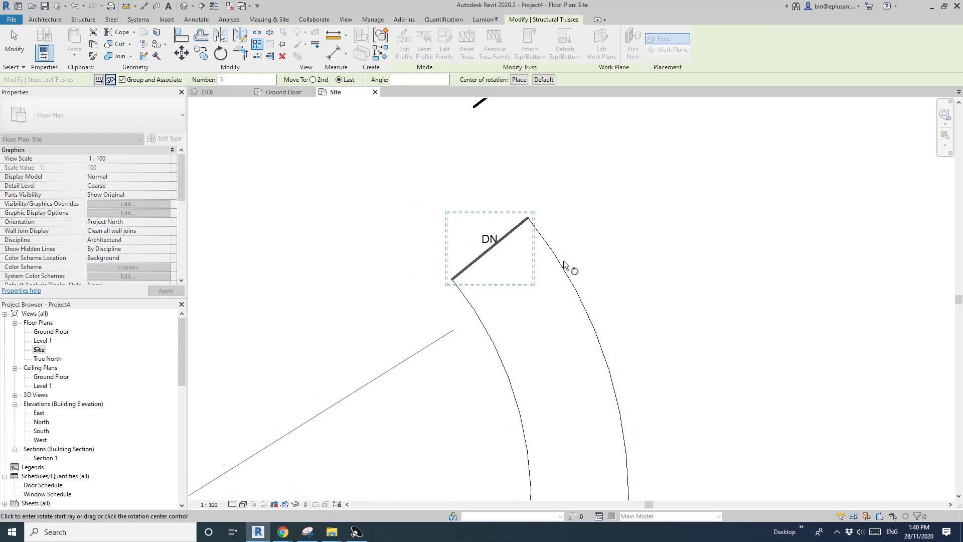
pyautogui.click(528, 218)
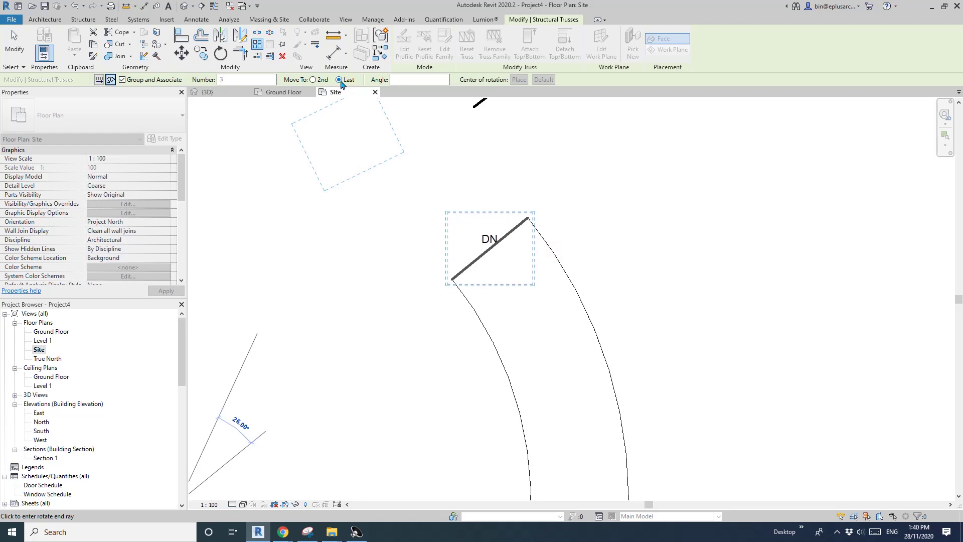
pyautogui.scroll(-2, 581, 245)
pyautogui.moveTo(613, 330); pyautogui.dragTo(599, 210, button='middle')
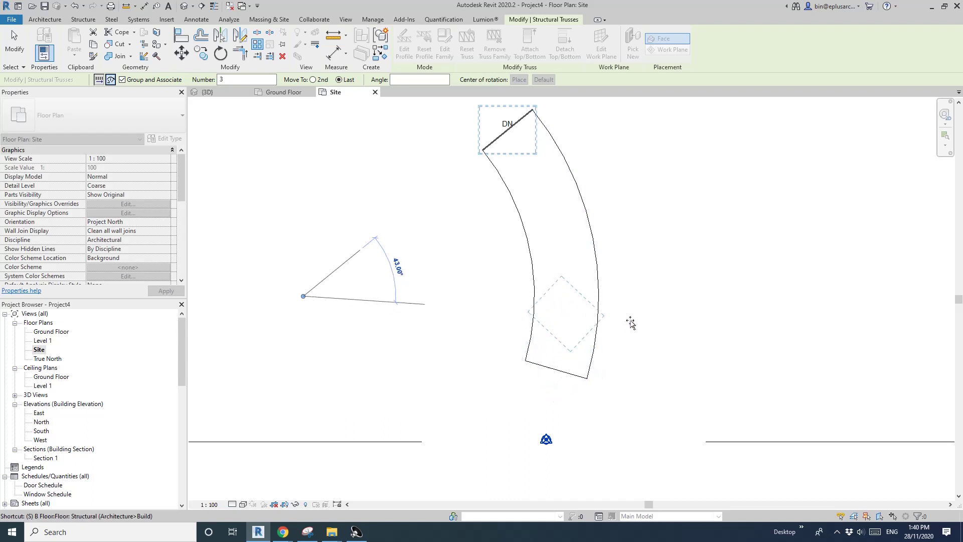
pyautogui.click(593, 362)
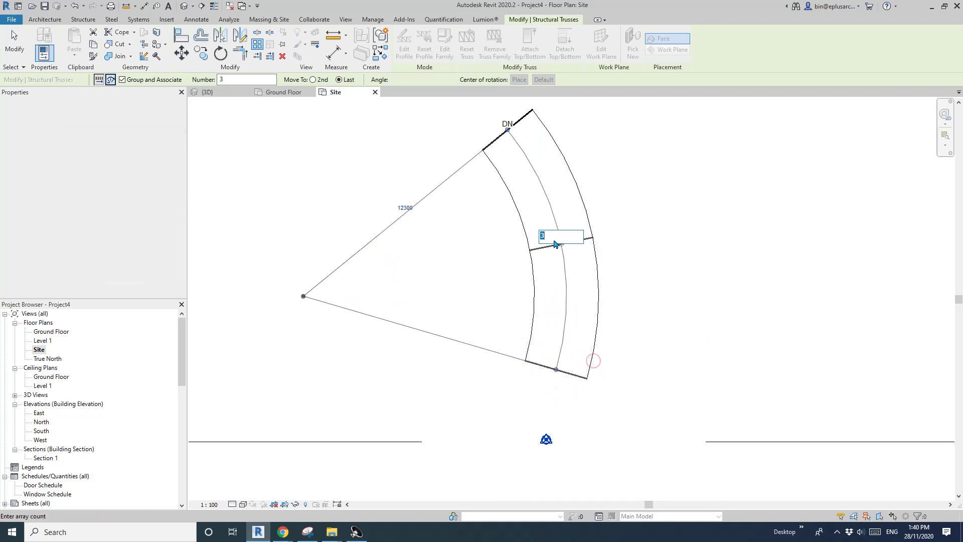
# - Set the truss array's count to 8
pyautogui.scroll(-1, 503, 234)
pyautogui.moveTo(443, 251); pyautogui.dragTo(414, 280, button='middle')
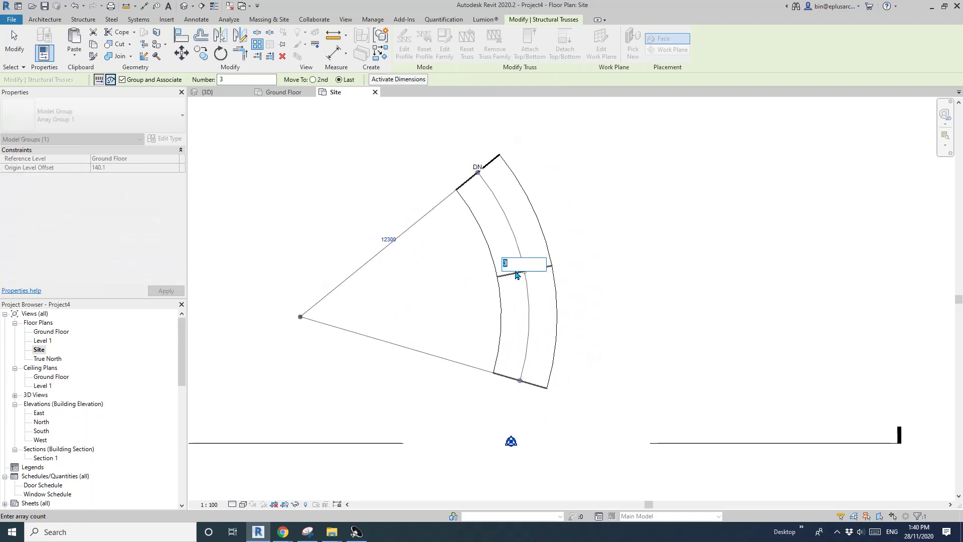
pyautogui.write('8')
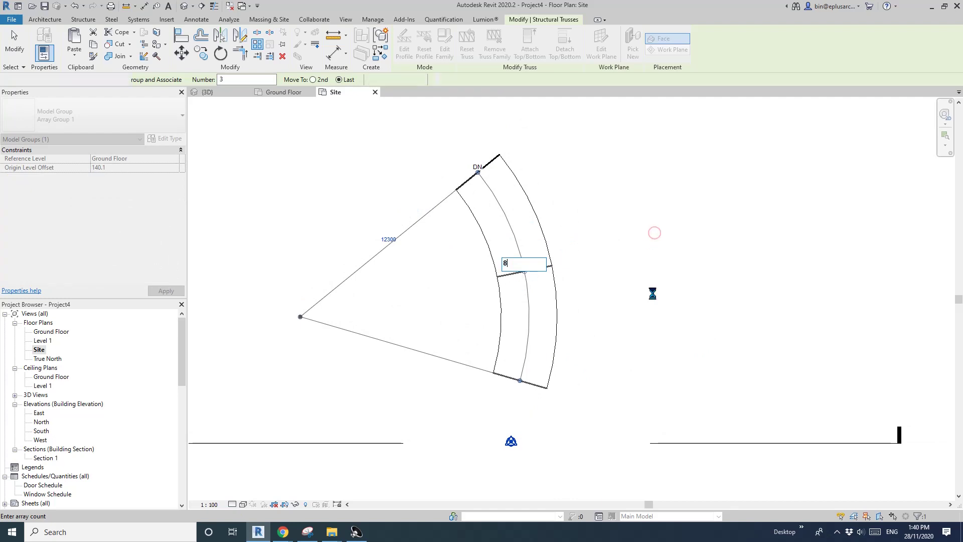
pyautogui.press('Return')
pyautogui.scroll(2, 579, 327)
pyautogui.moveTo(547, 312); pyautogui.dragTo(545, 316, button='middle')
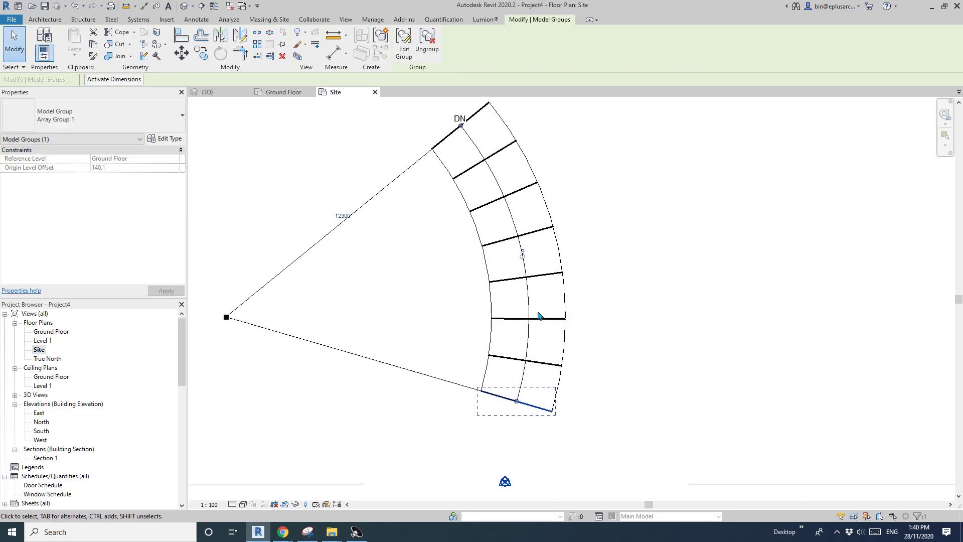
# - Return to the 3D view and examine the heights of the arrayed trusses along the ramp's slope
pyautogui.click(186, 9)
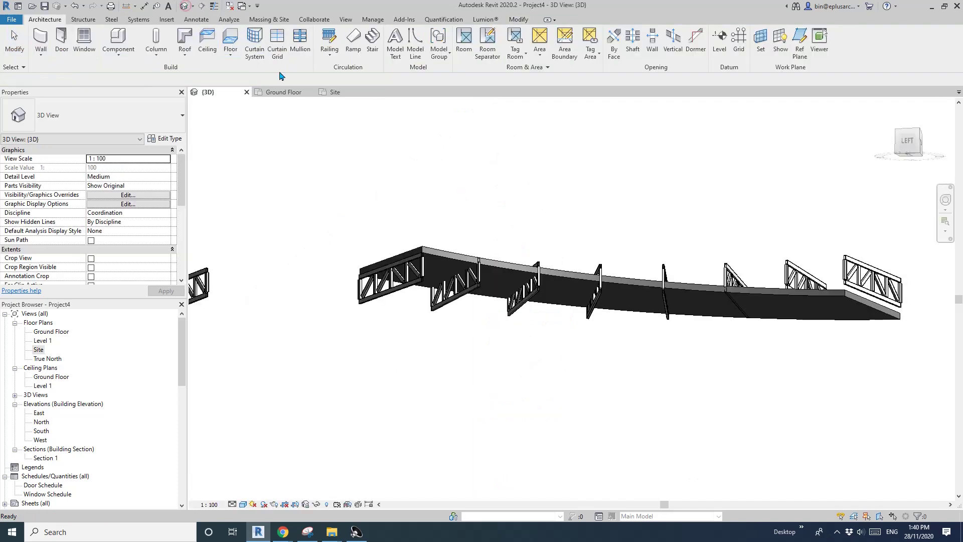
pyautogui.keyDown('shift'); pyautogui.moveTo(549, 203); pyautogui.dragTo(622, 295, button='middle'); pyautogui.keyUp('shift')
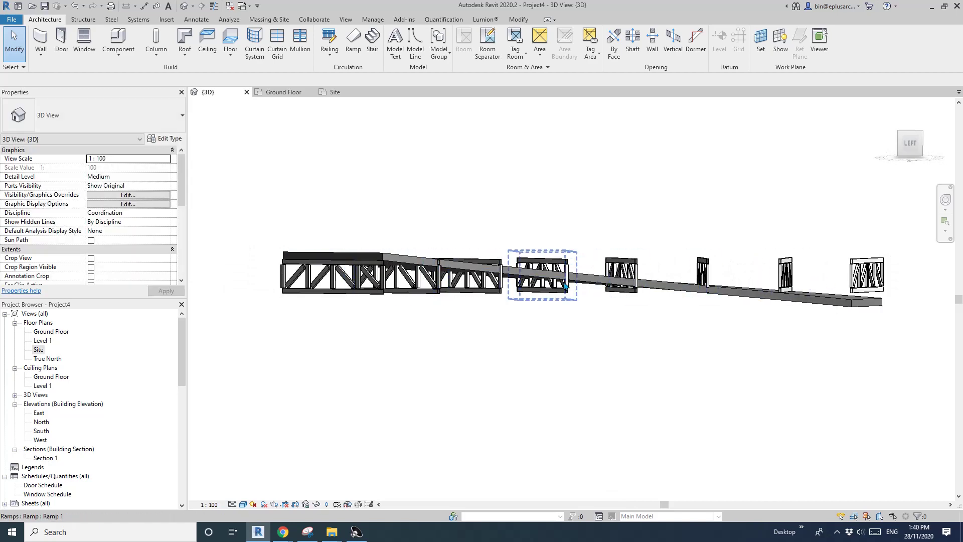
pyautogui.moveTo(720, 283); pyautogui.dragTo(671, 284, button='middle')
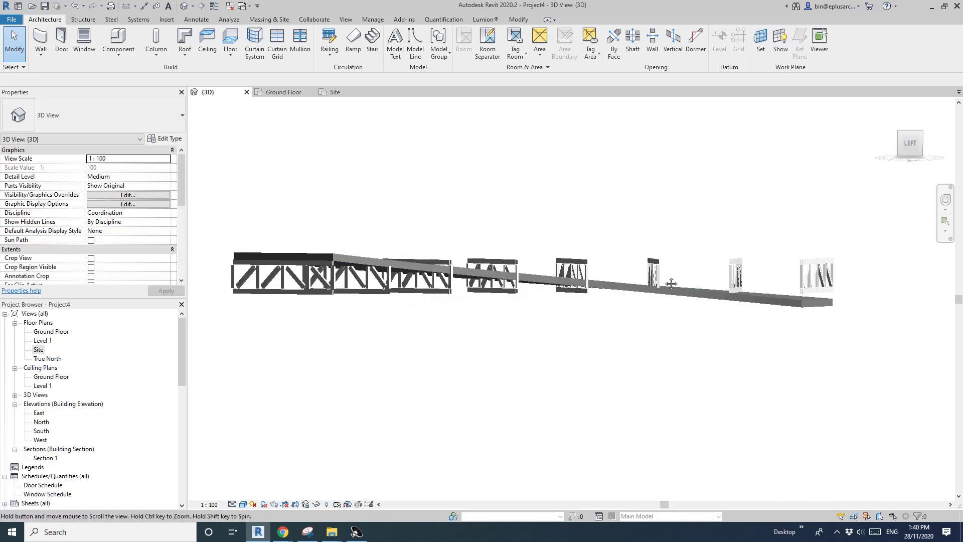
# - Try to move the fifth arrayed truss from the ramp's high end straight down 400 mm below the ramp
pyautogui.scroll(-1, 525, 289)
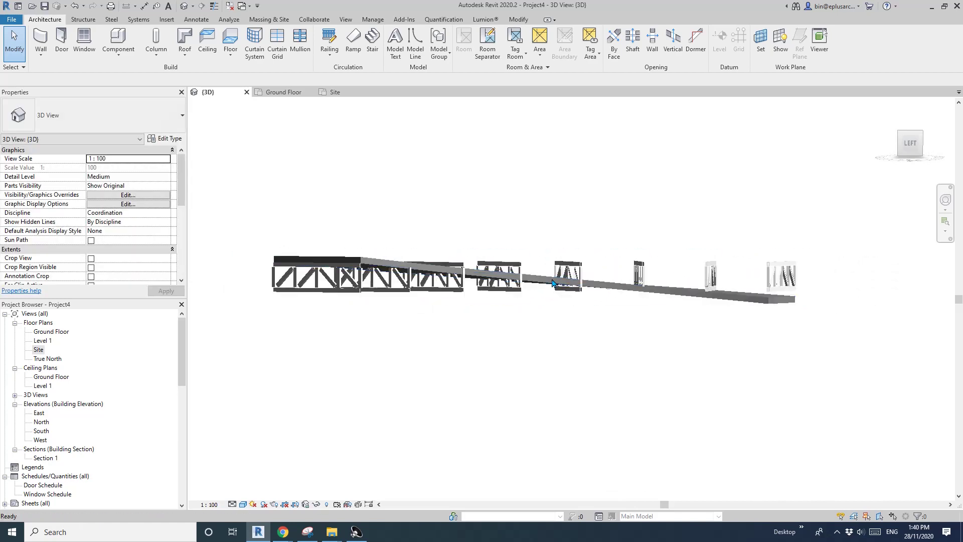
pyautogui.click(569, 276)
pyautogui.click(918, 147)
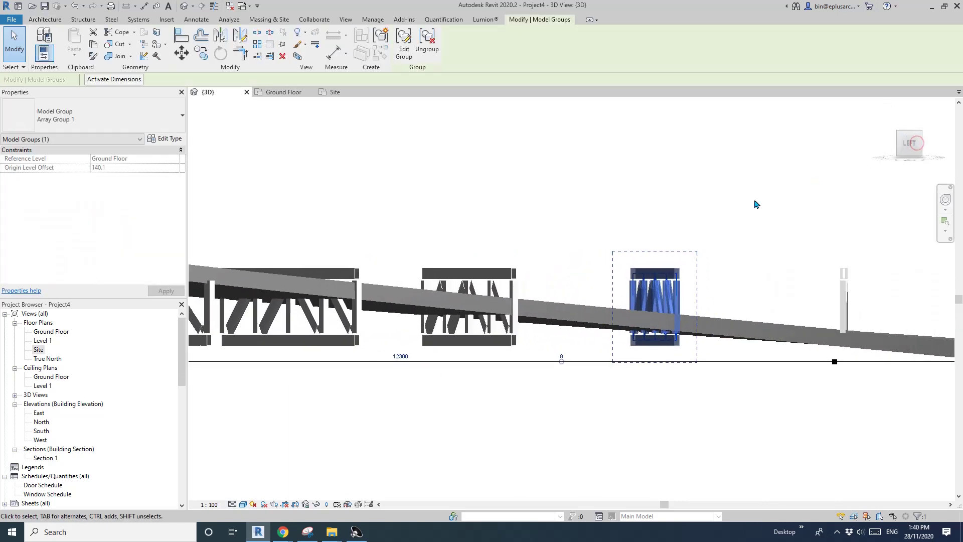
pyautogui.press('m')
pyautogui.press('v')
pyautogui.click(643, 182)
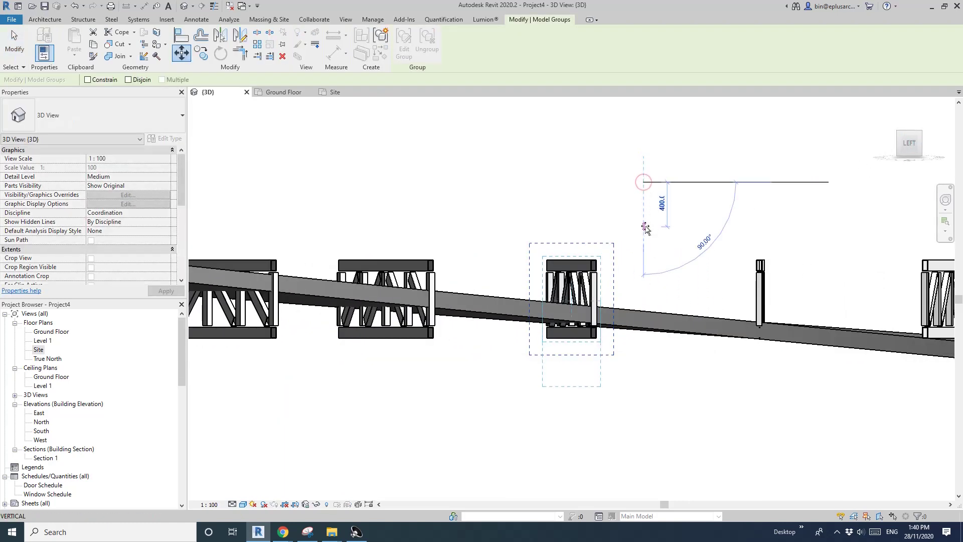
pyautogui.click(645, 225)
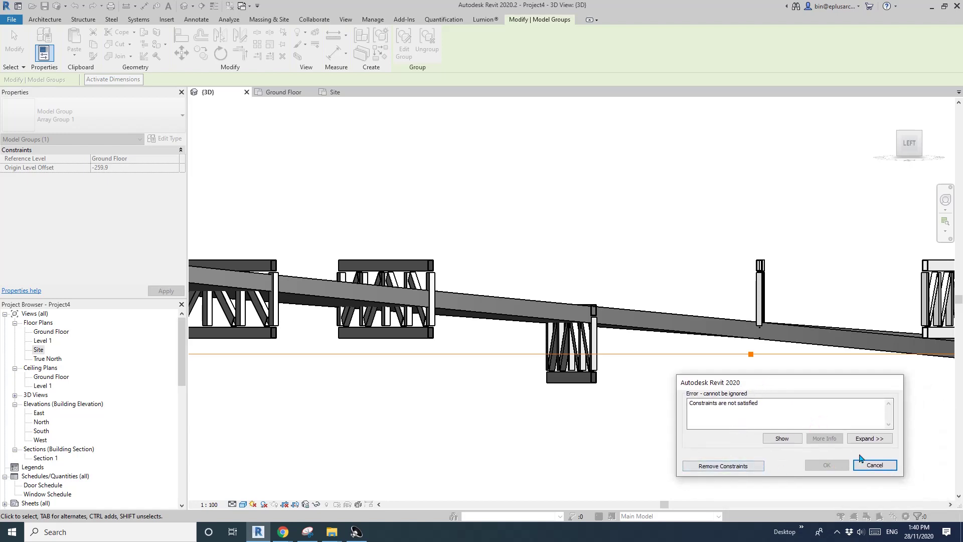
pyautogui.click(877, 466)
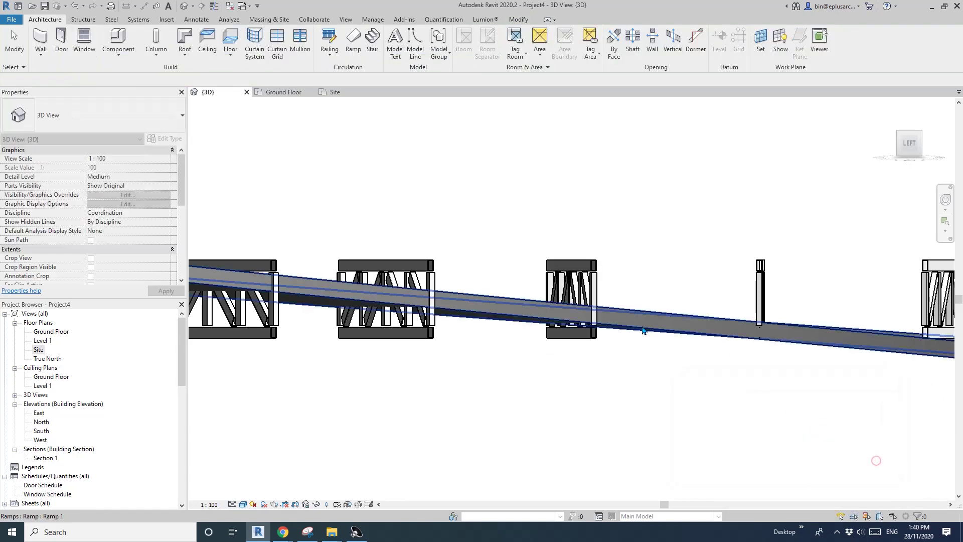
# - Select all instances of the arrayed truss group and ungroup them into individual trusses
pyautogui.scroll(-4, 634, 318)
pyautogui.keyDown('shift'); pyautogui.moveTo(634, 319); pyautogui.dragTo(628, 354, button='middle'); pyautogui.keyUp('shift')
pyautogui.click(610, 305)
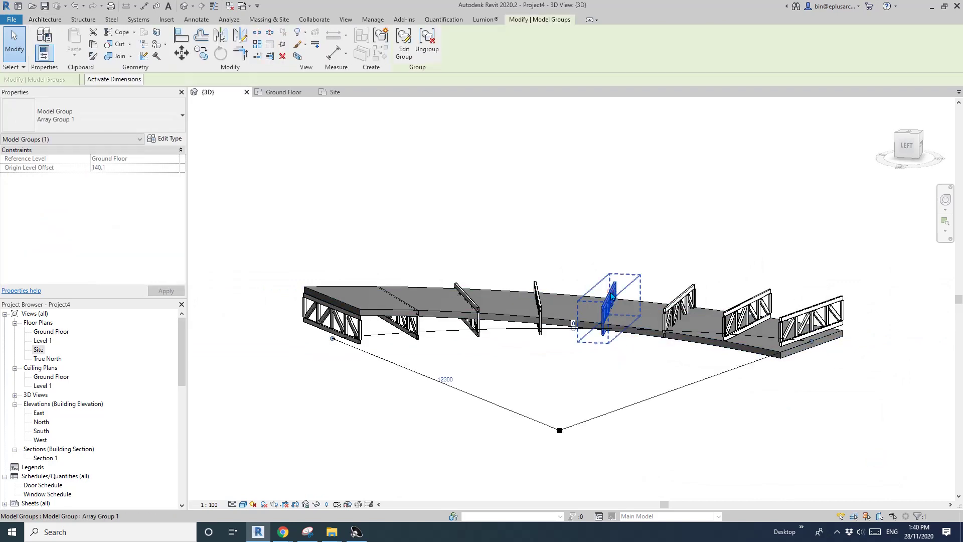
pyautogui.press('s')
pyautogui.press('a')
pyautogui.moveTo(490, 263); pyautogui.dragTo(489, 264, button='middle')
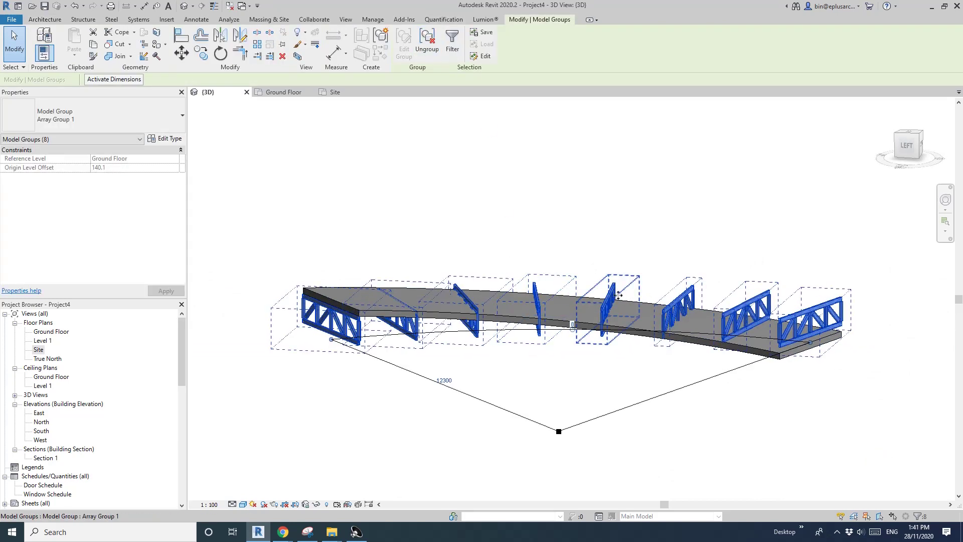
pyautogui.click(428, 51)
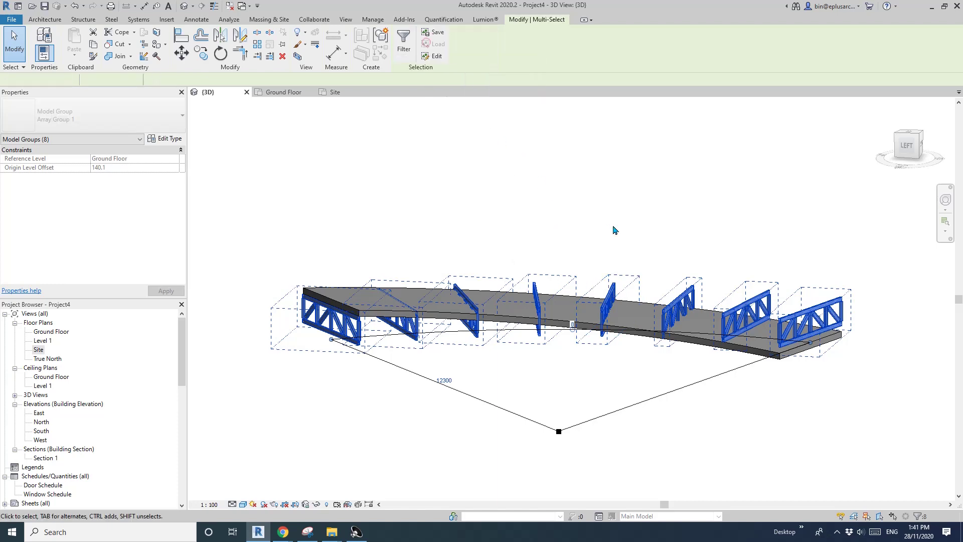
pyautogui.click(912, 146)
pyautogui.scroll(5, 565, 312)
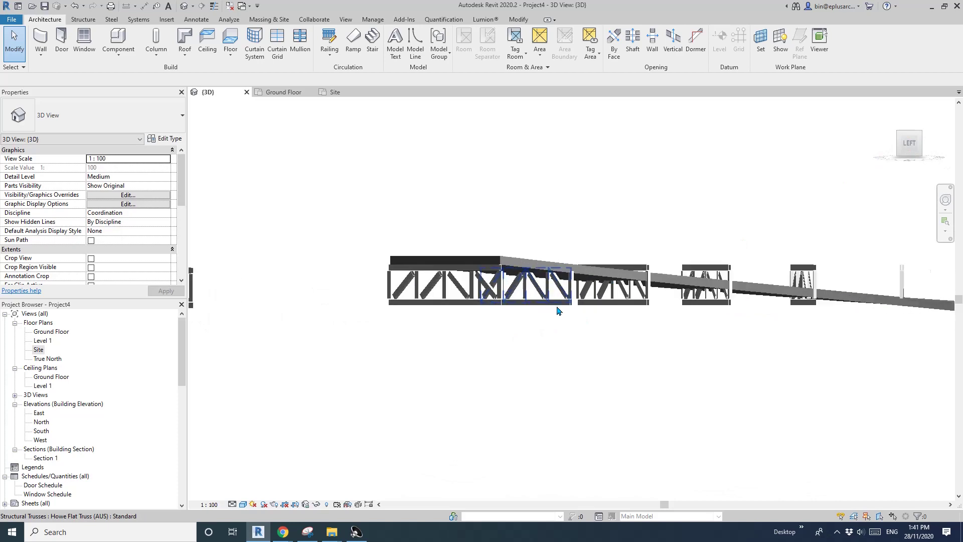
pyautogui.click(557, 303)
pyautogui.scroll(3, 578, 259)
pyautogui.scroll(5, 578, 259)
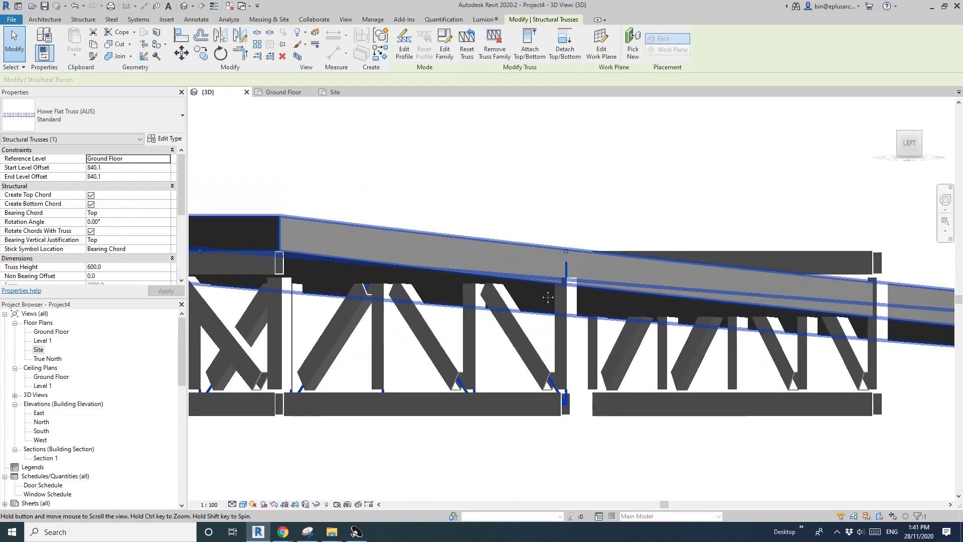
pyautogui.press('m')
pyautogui.press('v')
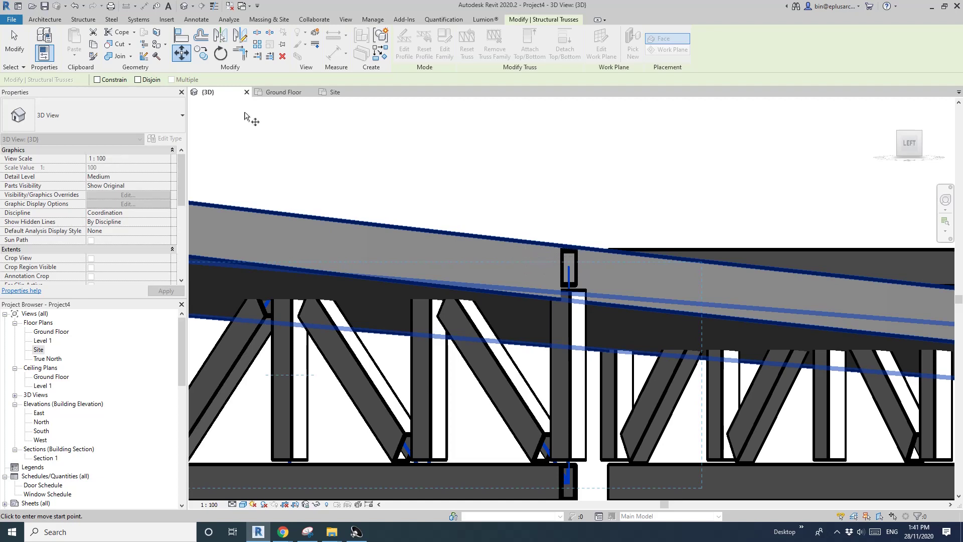
pyautogui.scroll(-10, 570, 255)
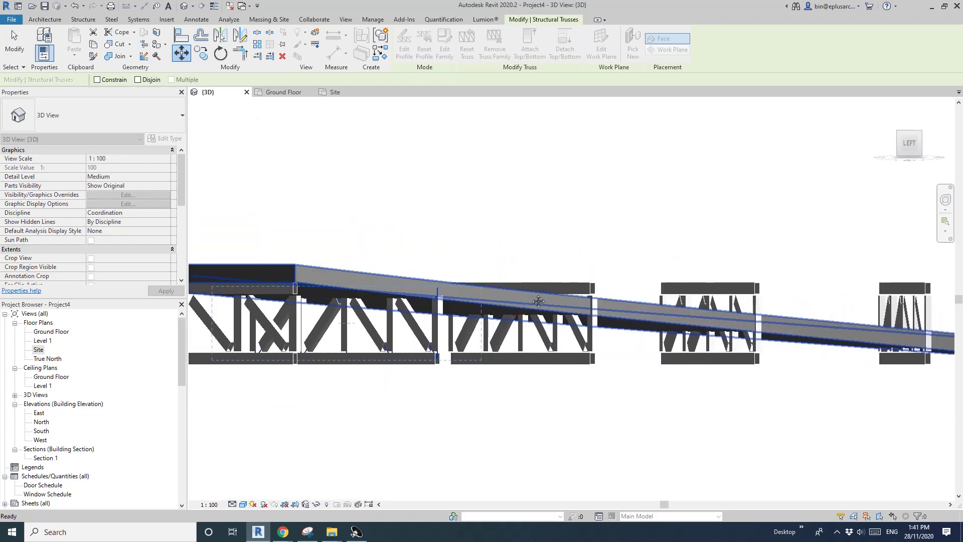
pyautogui.press('Escape')
pyautogui.press('Escape')
pyautogui.moveTo(733, 327); pyautogui.dragTo(451, 279, button='middle')
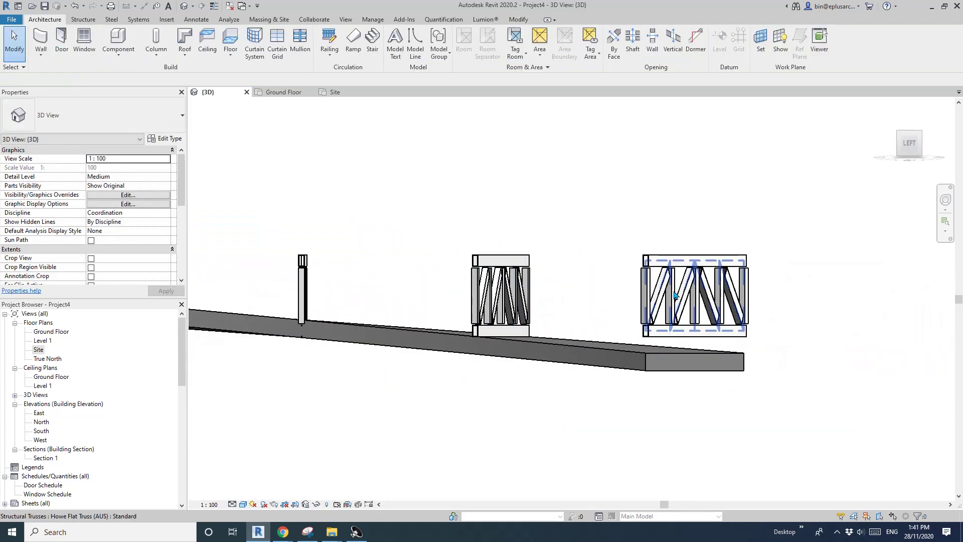
pyautogui.click(683, 285)
pyautogui.moveTo(683, 284); pyautogui.dragTo(634, 284, button='middle')
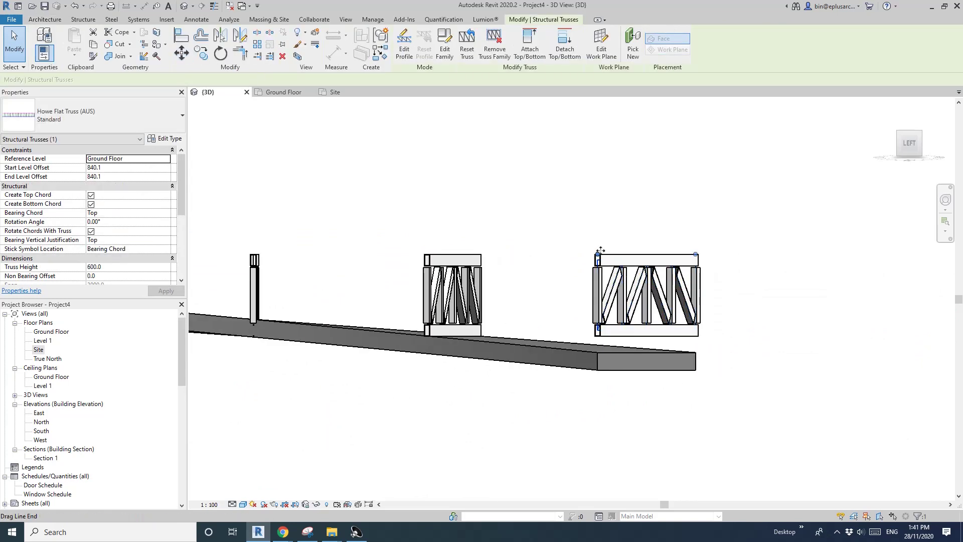
pyautogui.press('v')
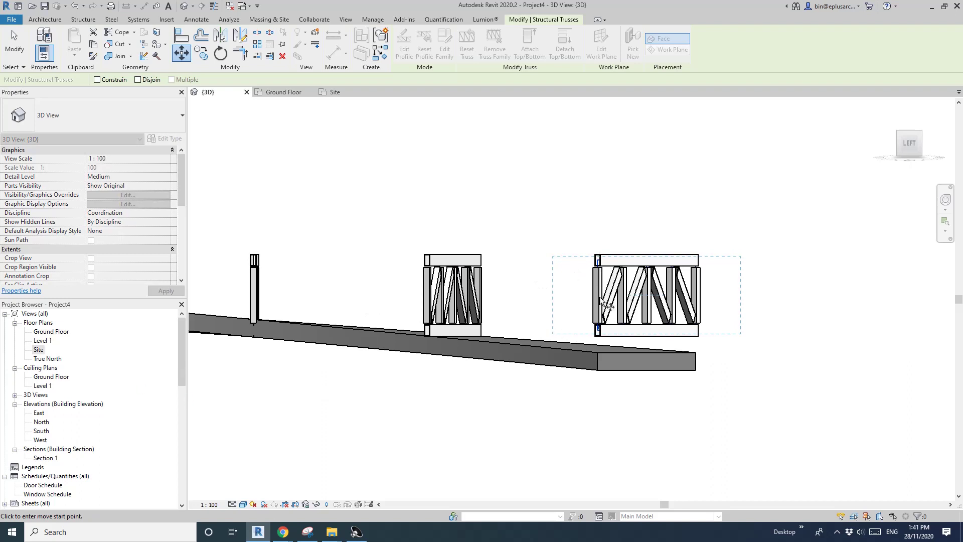
pyautogui.press('Escape')
pyautogui.press('Escape')
# - Open the South elevation and set its detail level to Medium
pyautogui.doubleClick(42, 431)
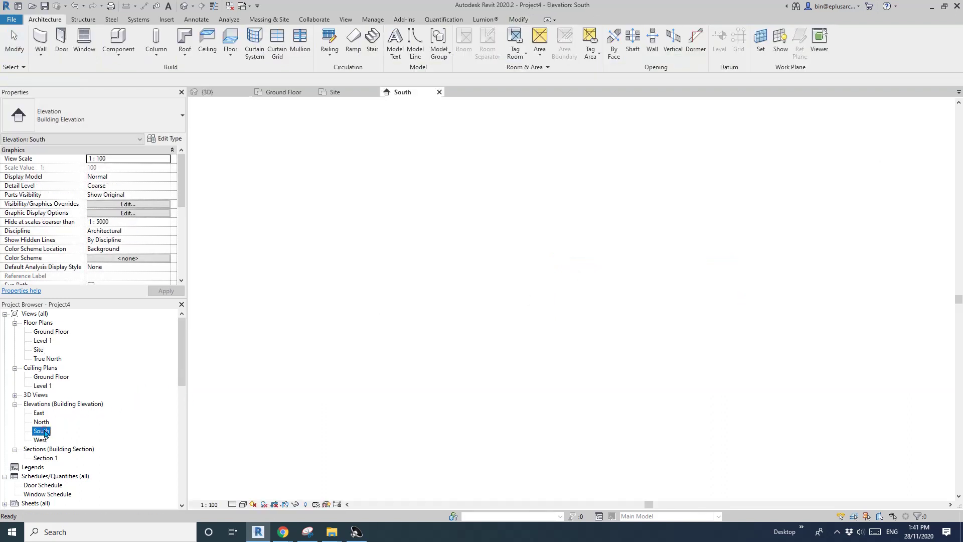
pyautogui.scroll(3, 579, 341)
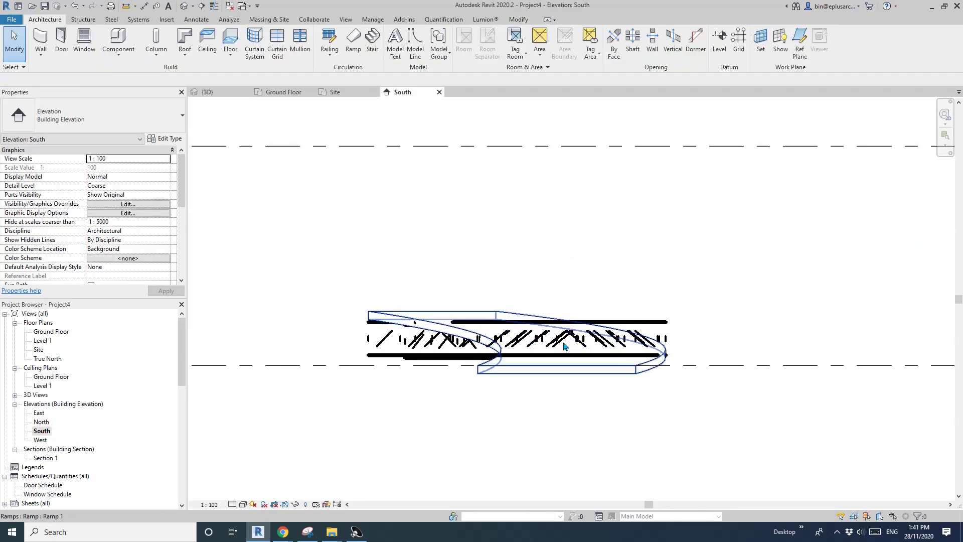
pyautogui.click(232, 505)
pyautogui.click(239, 485)
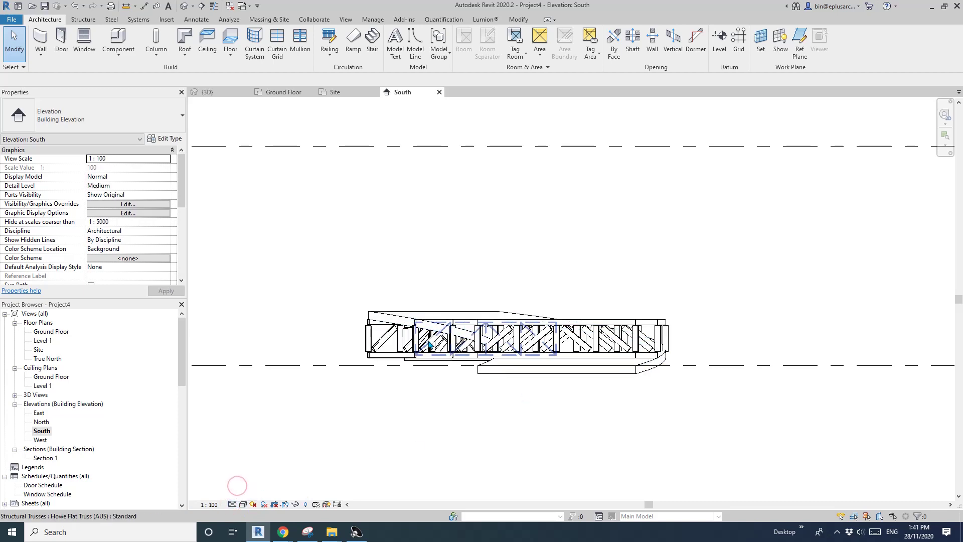
pyautogui.scroll(2, 428, 338)
pyautogui.moveTo(728, 351); pyautogui.dragTo(387, 318, button='middle')
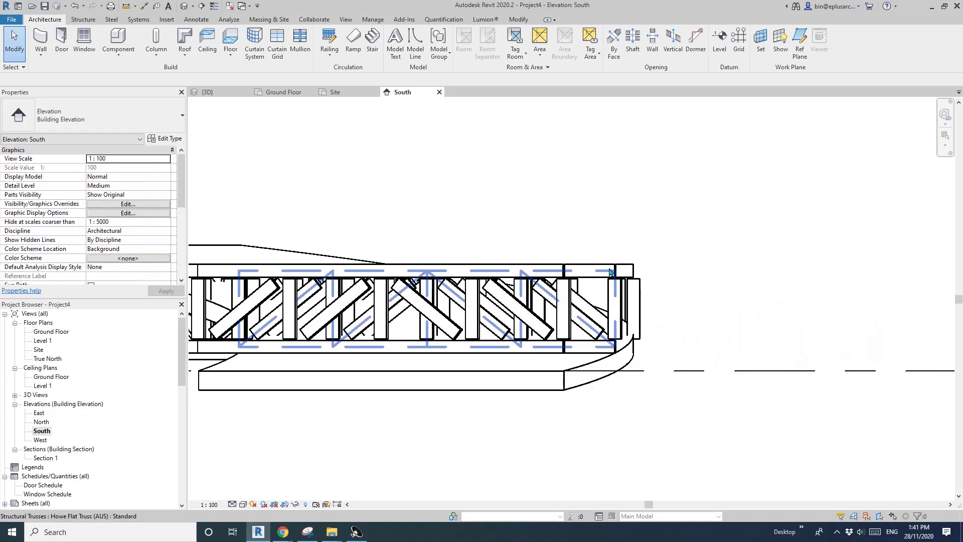
pyautogui.click(609, 268)
pyautogui.scroll(-1, 608, 307)
pyautogui.moveTo(607, 309); pyautogui.dragTo(846, 312, button='middle')
pyautogui.press('Escape')
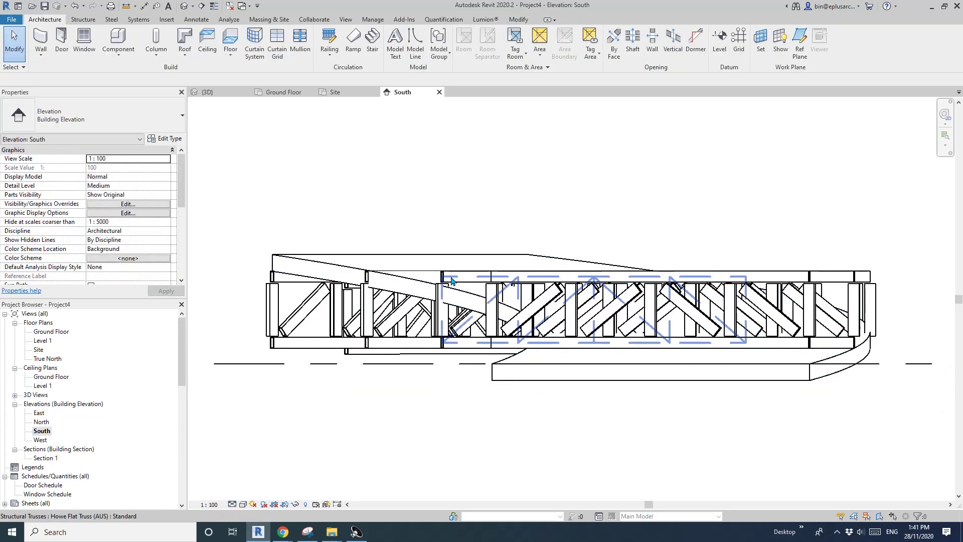
# - Move the third truss from the ramp's high end straight down 280 mm to the underside of the ramp
pyautogui.click(455, 279)
pyautogui.moveTo(455, 278); pyautogui.dragTo(450, 282, button='middle')
pyautogui.press('m')
pyautogui.press('v')
pyautogui.scroll(2, 438, 281)
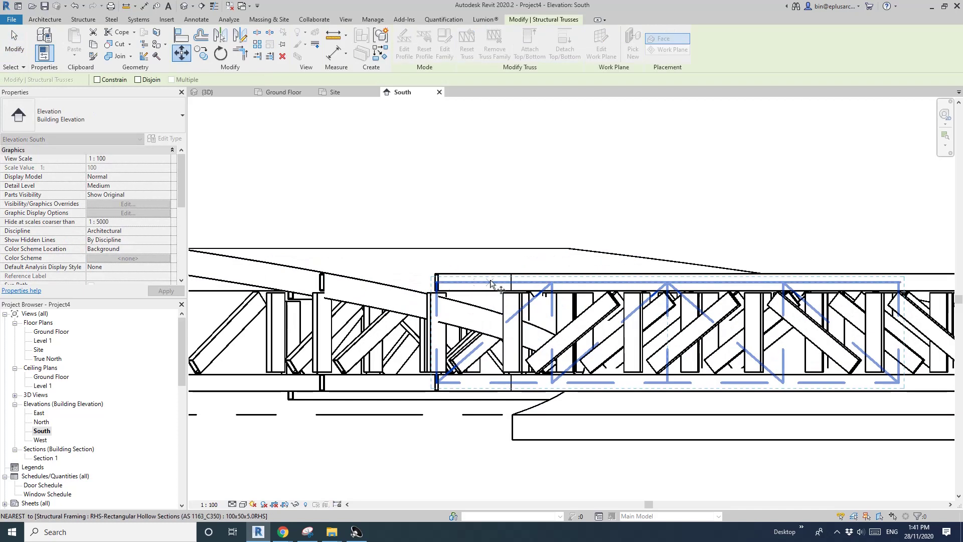
pyautogui.click(439, 276)
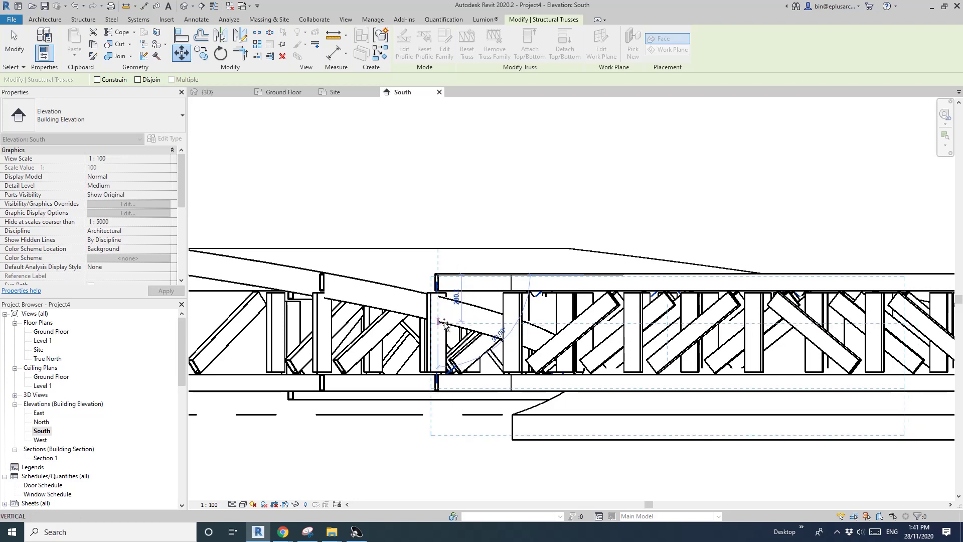
pyautogui.scroll(3, 442, 323)
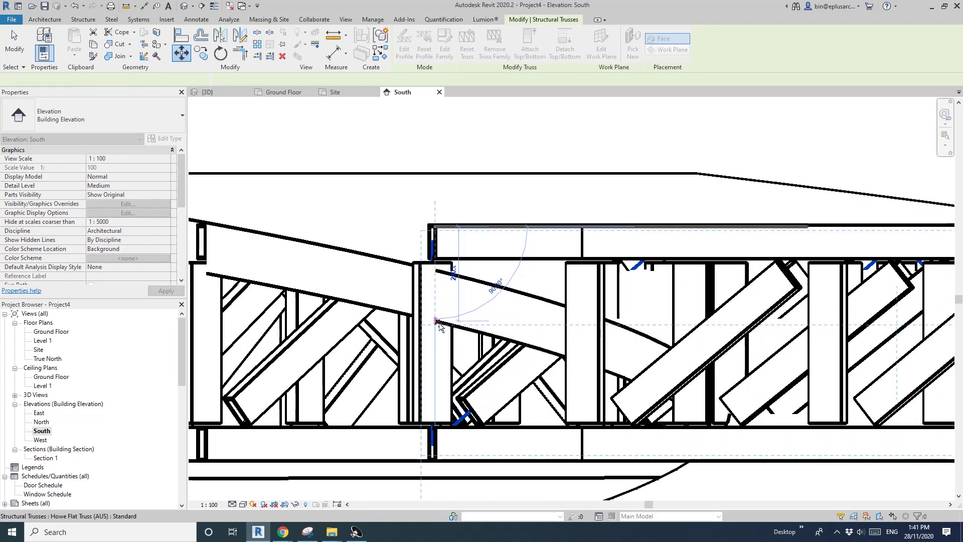
pyautogui.scroll(-3, 439, 325)
pyautogui.click(382, 293)
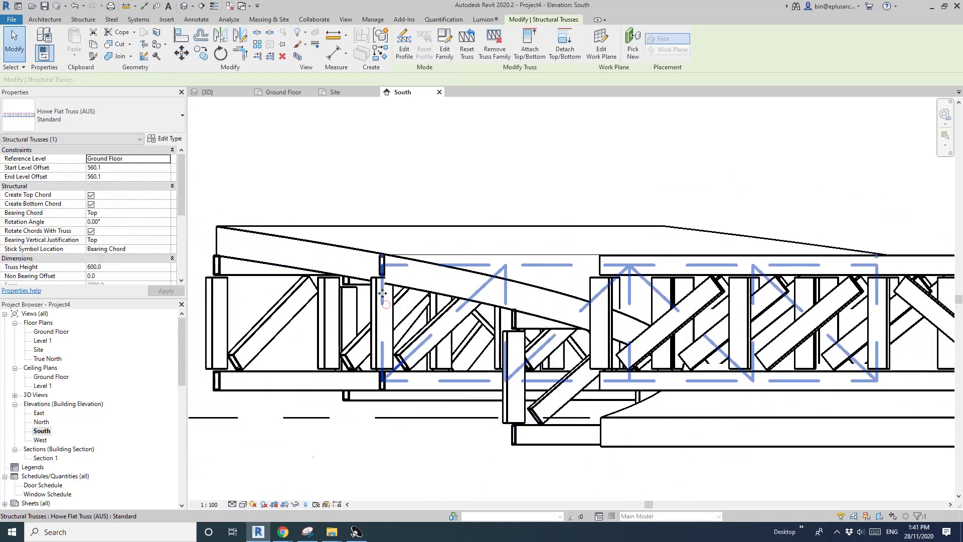
pyautogui.scroll(2, 383, 294)
pyautogui.press('m')
pyautogui.press('v')
pyautogui.scroll(3, 389, 262)
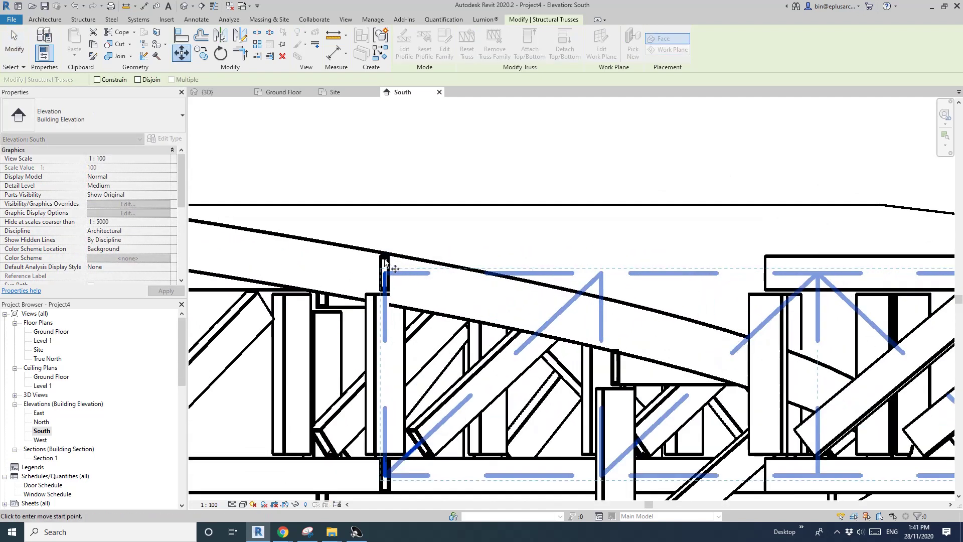
pyautogui.scroll(-5, 474, 325)
pyautogui.press('Escape')
pyautogui.press('Escape')
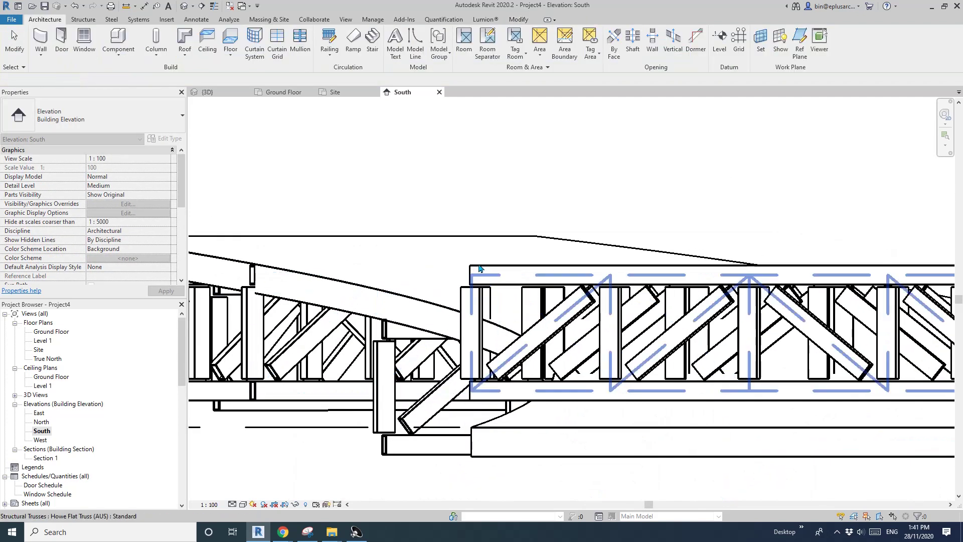
# - In the 3D view seen from the left side, move the fourth truss straight down to the ramp's underside
pyautogui.click(184, 5)
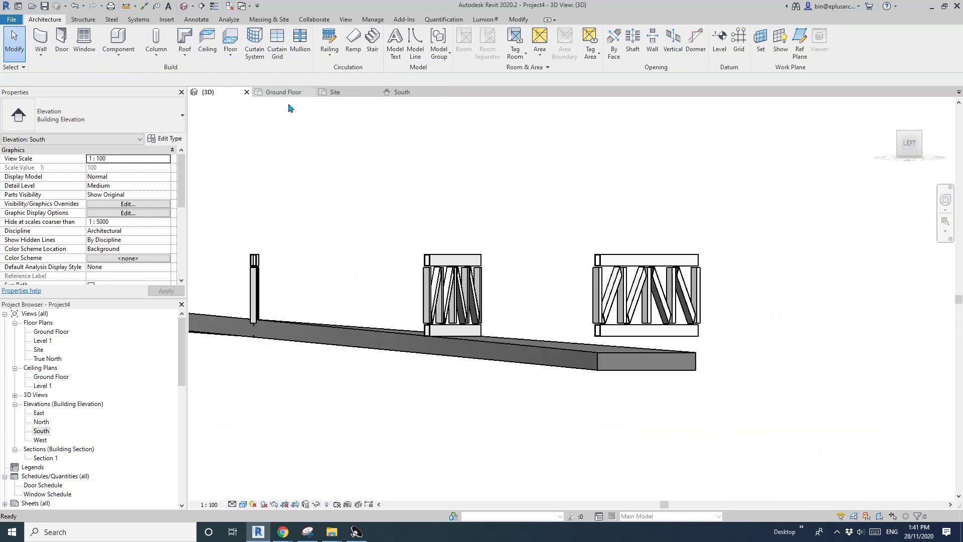
pyautogui.click(912, 147)
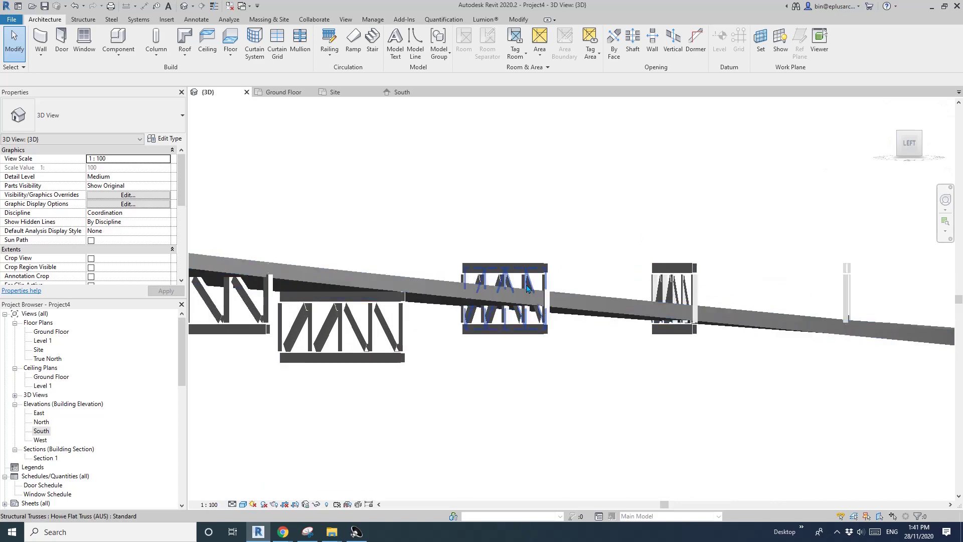
pyautogui.click(527, 287)
pyautogui.scroll(3, 517, 276)
pyautogui.press('m')
pyautogui.press('v')
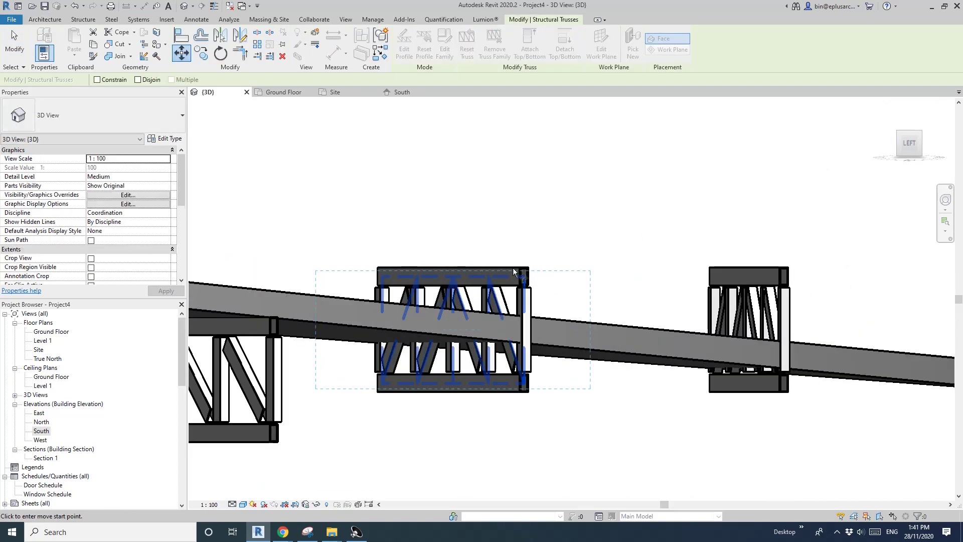
pyautogui.moveTo(531, 274); pyautogui.dragTo(521, 273, button='middle')
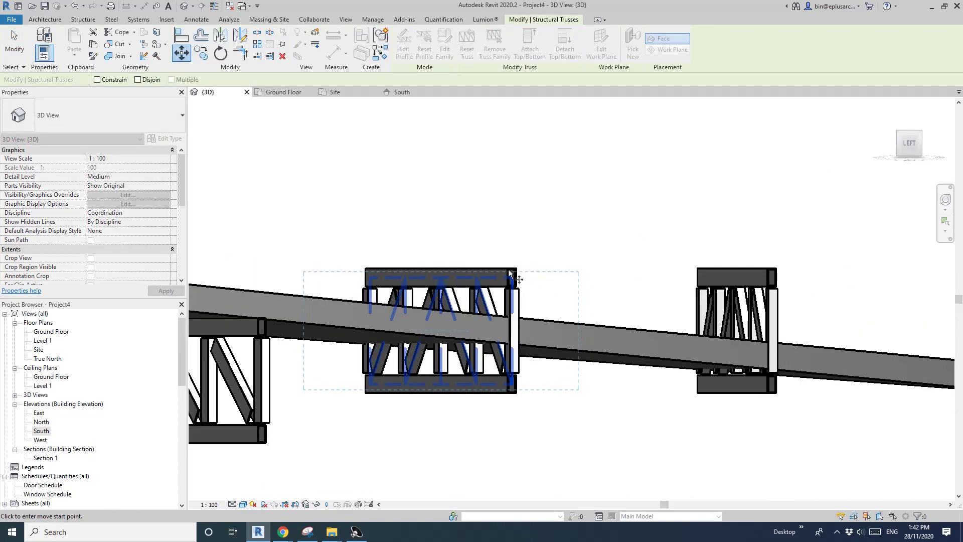
pyautogui.click(508, 269)
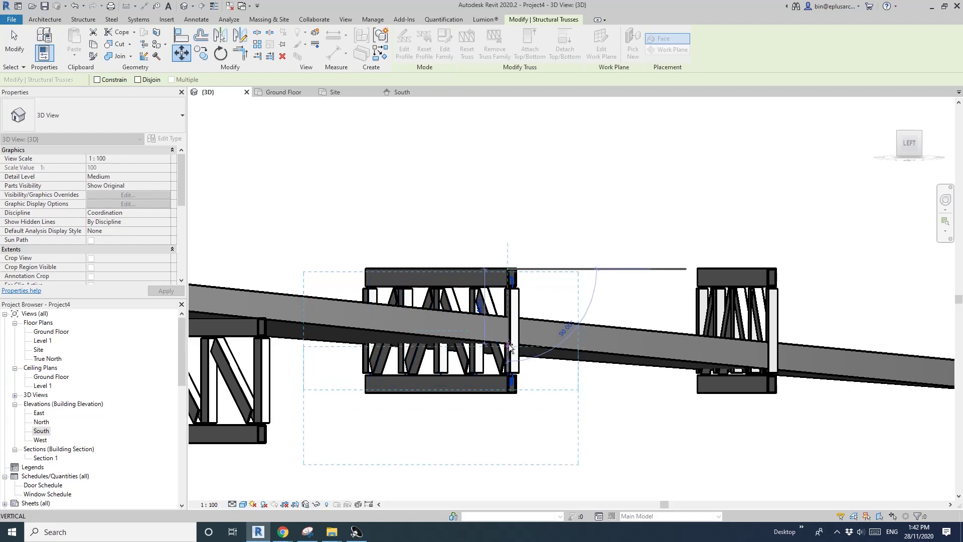
pyautogui.click(508, 344)
# - Nudge the fifth truss down below the ramp's underside until its start and end level offsets are 240.1
pyautogui.scroll(-1, 455, 347)
pyautogui.moveTo(303, 345); pyautogui.dragTo(370, 324, button='middle')
pyautogui.scroll(-1, 409, 325)
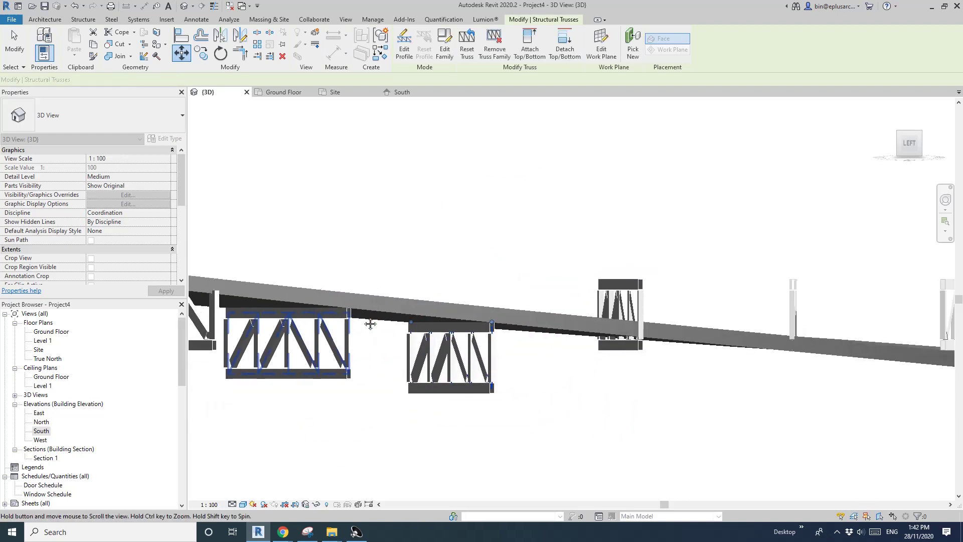
pyautogui.scroll(2, 498, 330)
pyautogui.moveTo(498, 330); pyautogui.dragTo(385, 336, button='middle')
pyautogui.click(594, 261)
pyautogui.moveTo(606, 279); pyautogui.dragTo(550, 281, button='middle')
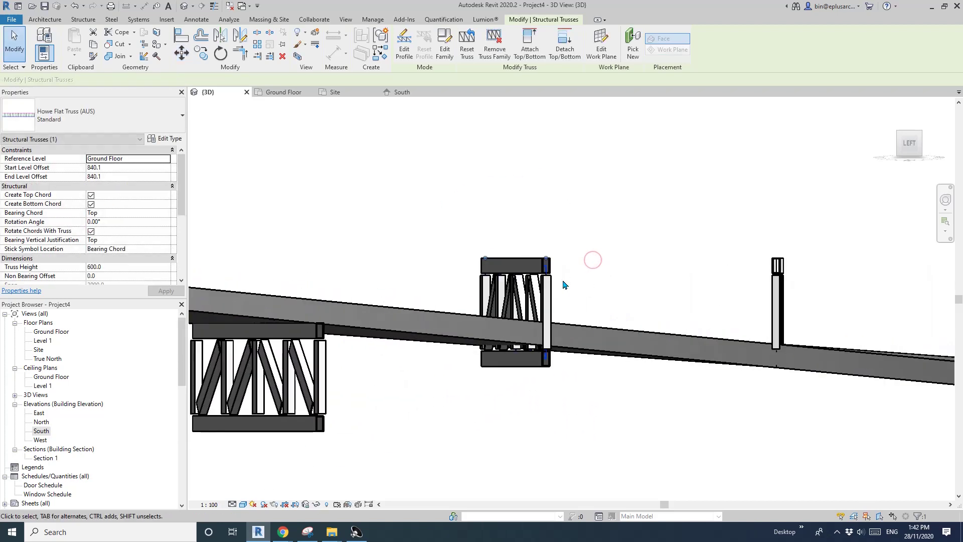
pyautogui.press('Down')
pyautogui.press('Down')
pyautogui.press('Down')
pyautogui.press('Down')
pyautogui.press('Down')
pyautogui.press('Down')
pyautogui.press('Down')
pyautogui.press('Down')
pyautogui.press('Down')
pyautogui.press('Down')
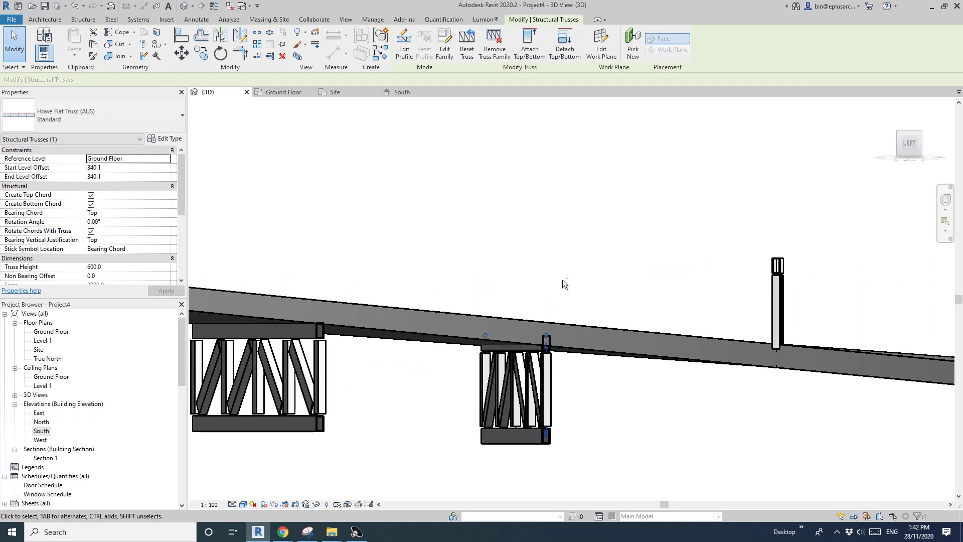
pyautogui.press('Down')
pyautogui.press('Down')
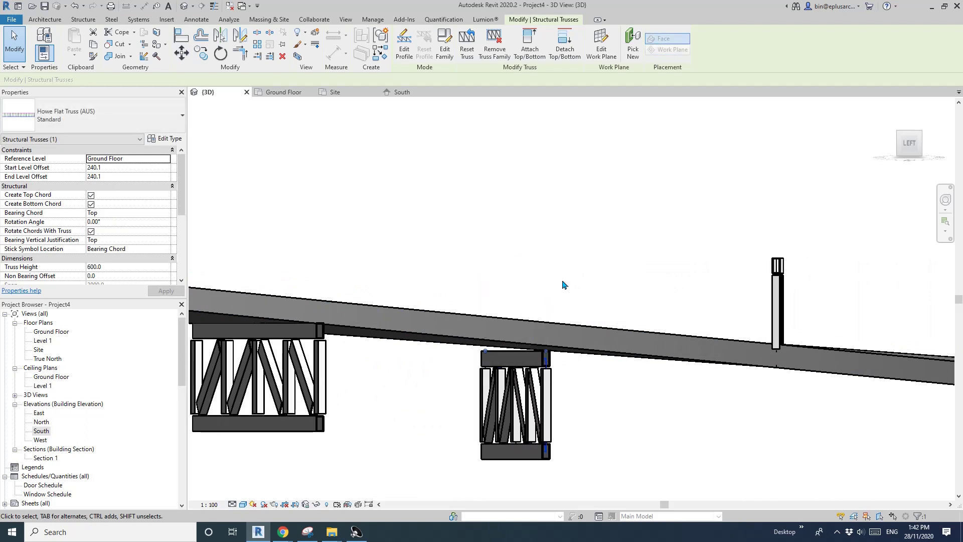
# - Nudge the fifth truss back up against the ramp's underside, to start and end level offsets of 270.1
pyautogui.press('Up')
pyautogui.press('Up')
pyautogui.press('Up')
pyautogui.press('Up')
pyautogui.press('Down')
# - Nudge the sixth truss down to the ramp's underside, to start and end level offsets of 140.1
pyautogui.moveTo(783, 280); pyautogui.dragTo(671, 273, button='middle')
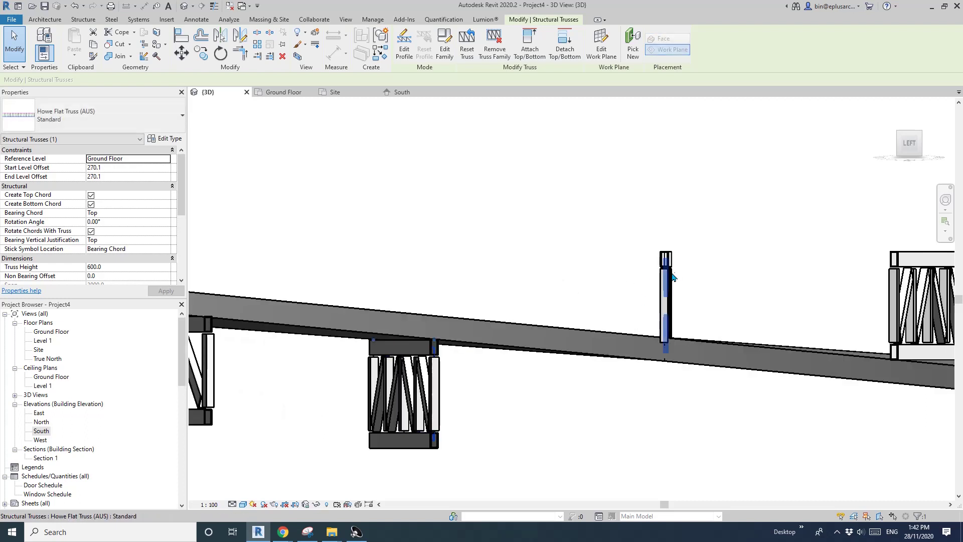
pyautogui.press('Down')
pyautogui.press('Down')
pyautogui.press('Down')
pyautogui.press('Down')
pyautogui.press('Down')
pyautogui.press('Down')
pyautogui.press('Down')
pyautogui.press('Down')
pyautogui.press('Down')
pyautogui.press('Down')
pyautogui.press('Down')
pyautogui.press('Down')
pyautogui.press('Down')
pyautogui.press('Down')
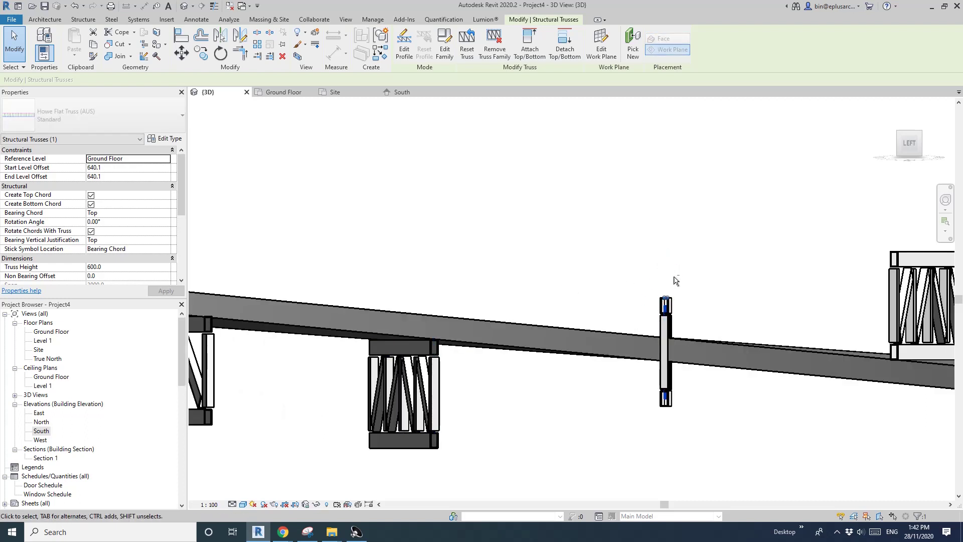
pyautogui.scroll(-2, 646, 308)
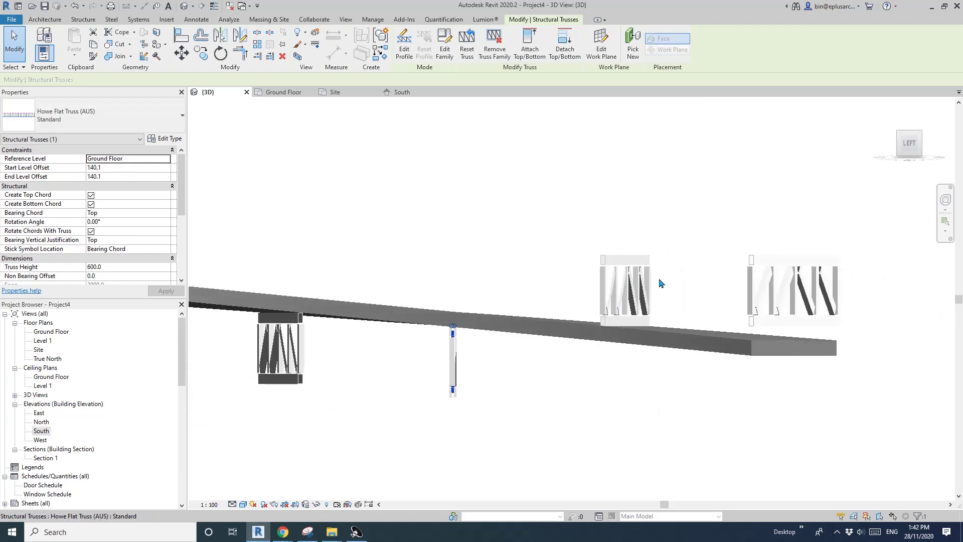
# - Lower the seventh truss below the ramp and nudge it back up until its top chord meets the ramp's underside
pyautogui.press('Down')
pyautogui.press('Down')
pyautogui.press('Down')
pyautogui.press('Down')
pyautogui.press('Down')
pyautogui.press('Down')
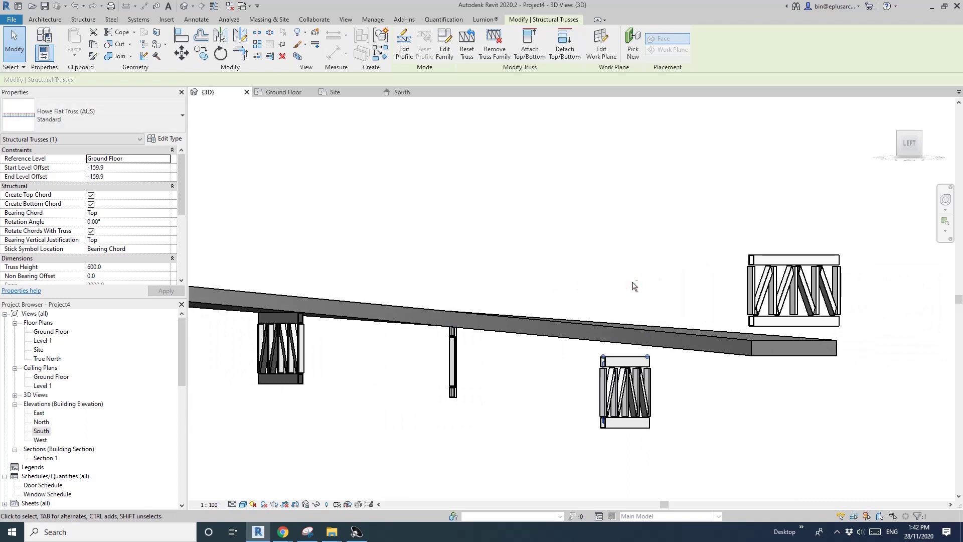
pyautogui.press('Up')
pyautogui.press('Up')
pyautogui.press('Up')
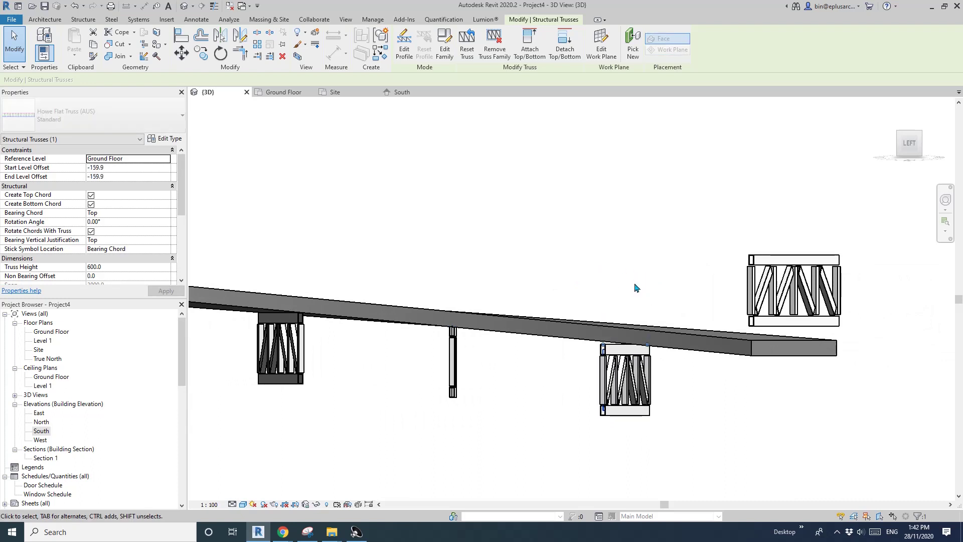
# - Nudge the last truss at the ramp's low end down until it sits just beneath the ramp
pyautogui.click(796, 273)
pyautogui.press('Down')
pyautogui.press('Down')
pyautogui.press('Down')
pyautogui.press('Down')
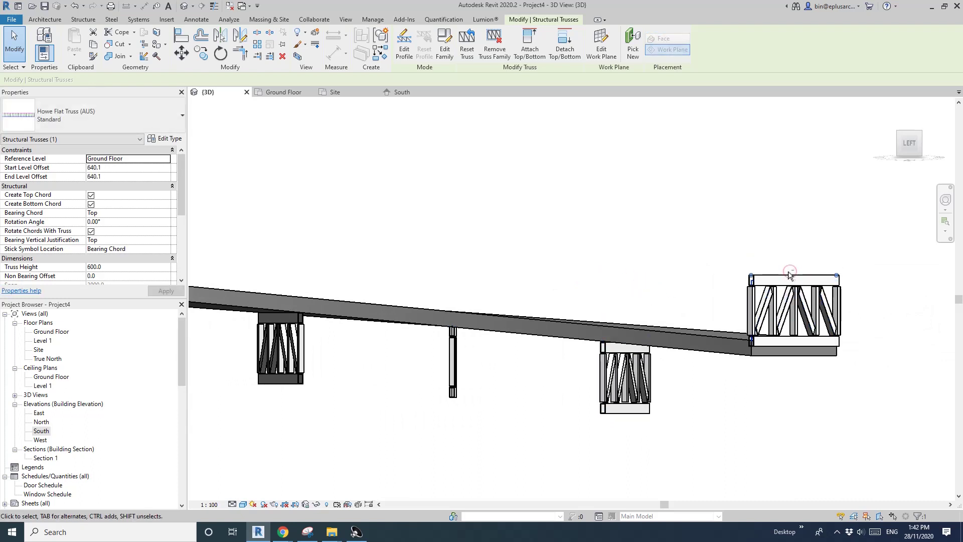
pyautogui.press('Down')
pyautogui.press('Down')
pyautogui.press('Down')
pyautogui.press('Down')
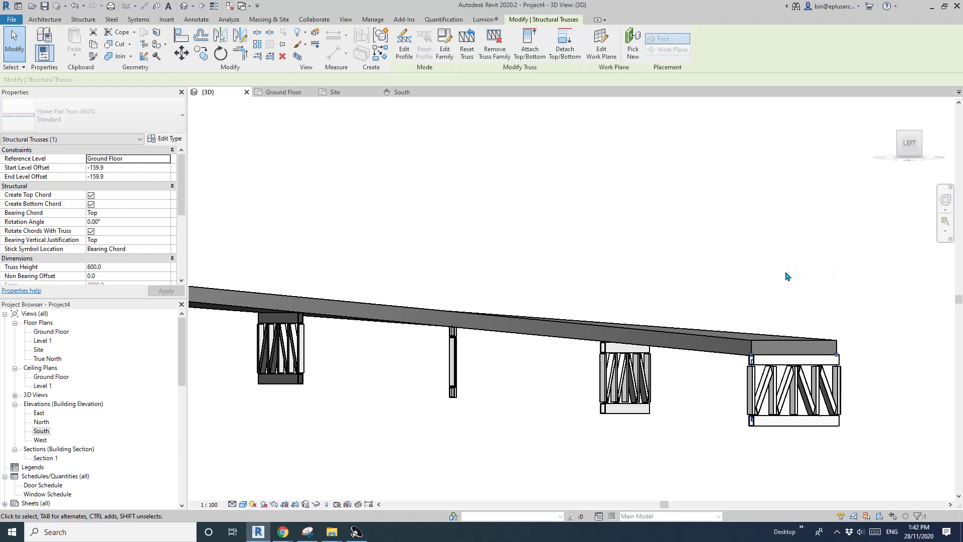
pyautogui.press('Down')
# - Nudge the second truss from the ramp's high end up to start and end level offsets of 700.1
pyautogui.moveTo(296, 296); pyautogui.dragTo(664, 320, button='middle')
pyautogui.moveTo(399, 328); pyautogui.dragTo(661, 312, button='middle')
pyautogui.hotkey('shift', 'Down')
pyautogui.press('Up')
pyautogui.press('Up')
pyautogui.press('Up')
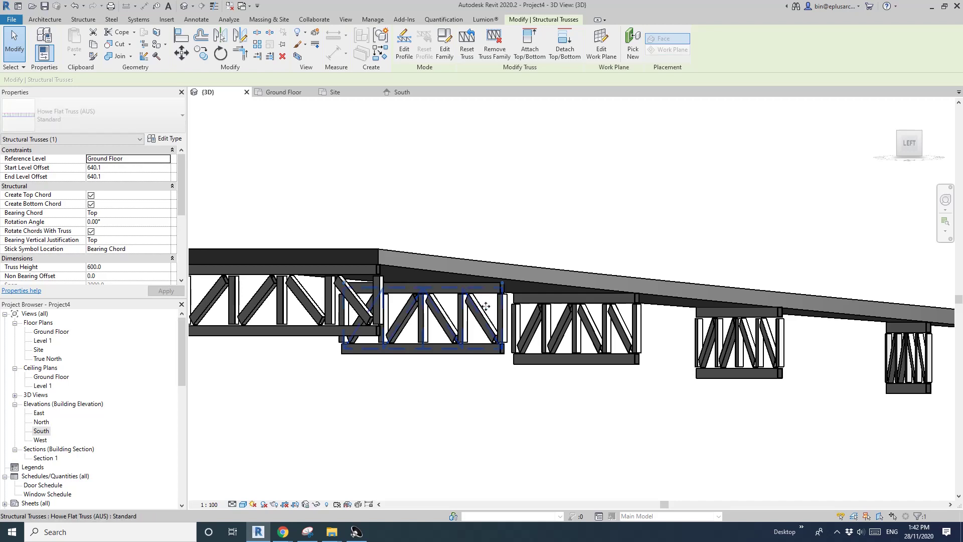
pyautogui.press('Escape')
# - Delete all the trusses beneath the ramp, keeping the ramp and the separate truss beyond its high end
pyautogui.scroll(-5, 555, 275)
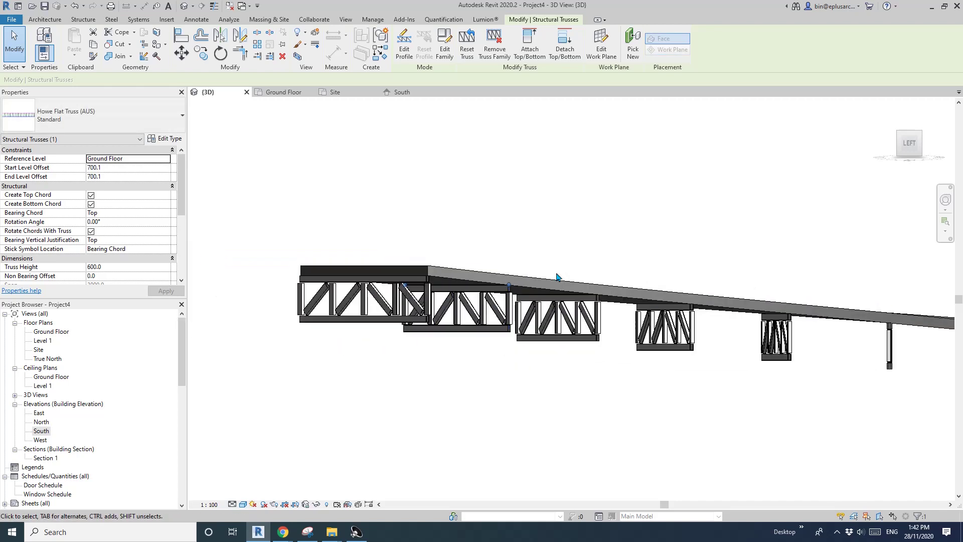
pyautogui.moveTo(584, 279); pyautogui.dragTo(503, 320, button='middle')
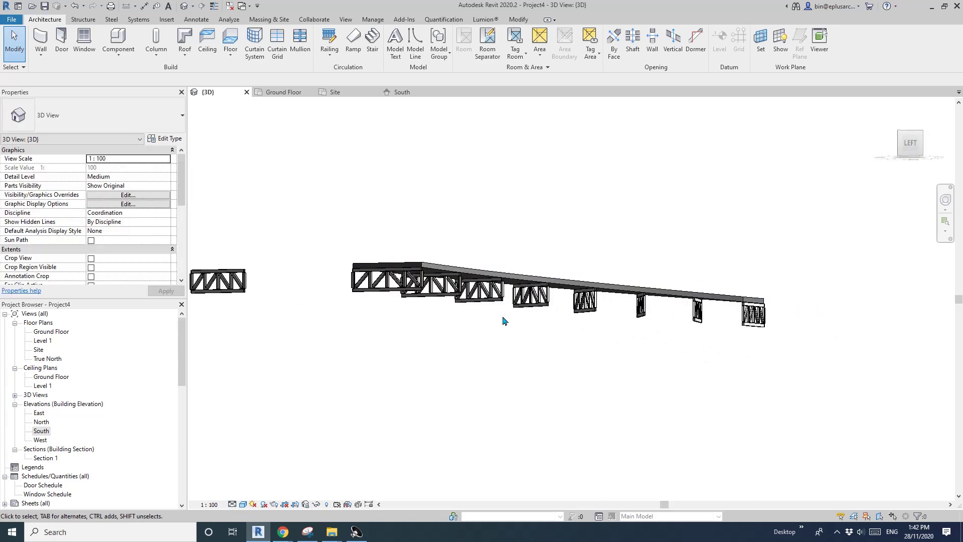
pyautogui.moveTo(325, 213); pyautogui.dragTo(748, 373)
pyautogui.press('Delete')
pyautogui.moveTo(733, 261); pyautogui.dragTo(818, 348)
pyautogui.press('Delete')
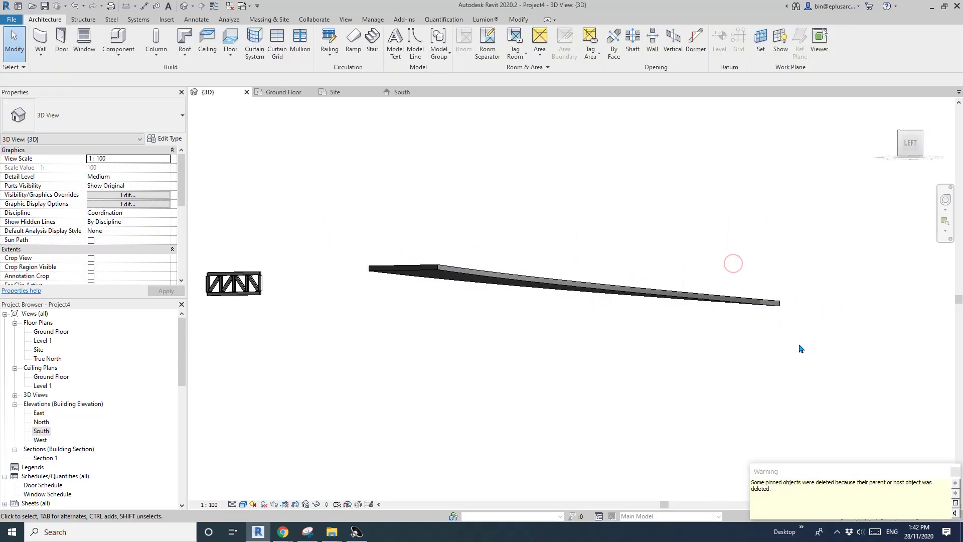
# - Examine the bare curved ramp and the remaining separate truss from several angles in the 3D view
pyautogui.scroll(-1, 686, 316)
pyautogui.moveTo(685, 316); pyautogui.dragTo(518, 350, button='middle')
pyautogui.click(406, 283)
pyautogui.scroll(1, 570, 300)
pyautogui.click(569, 297)
pyautogui.click(539, 358)
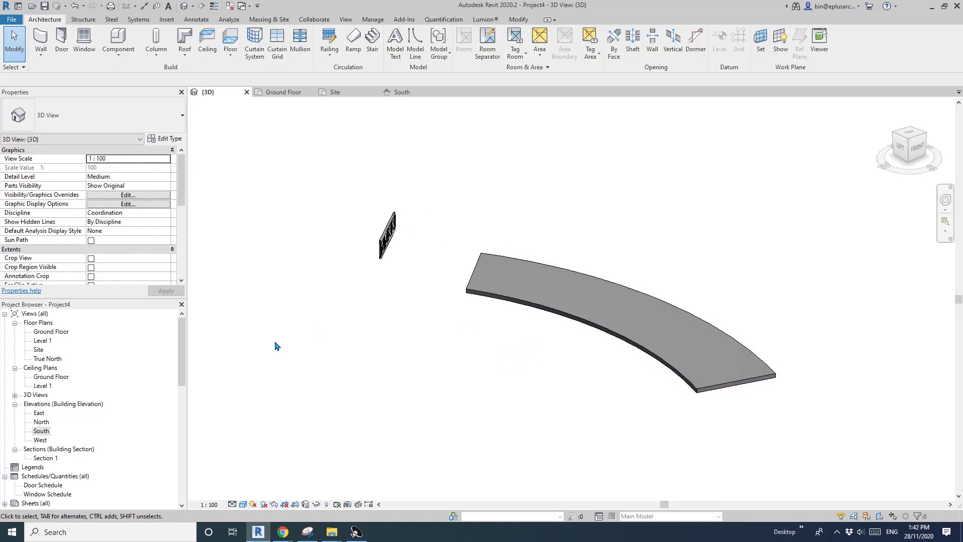
pyautogui.keyDown('shift'); pyautogui.moveTo(537, 308); pyautogui.dragTo(673, 277, button='middle'); pyautogui.keyUp('shift')
pyautogui.scroll(1, 522, 326)
pyautogui.keyDown('shift'); pyautogui.moveTo(477, 335); pyautogui.dragTo(484, 345, button='middle'); pyautogui.keyUp('shift')
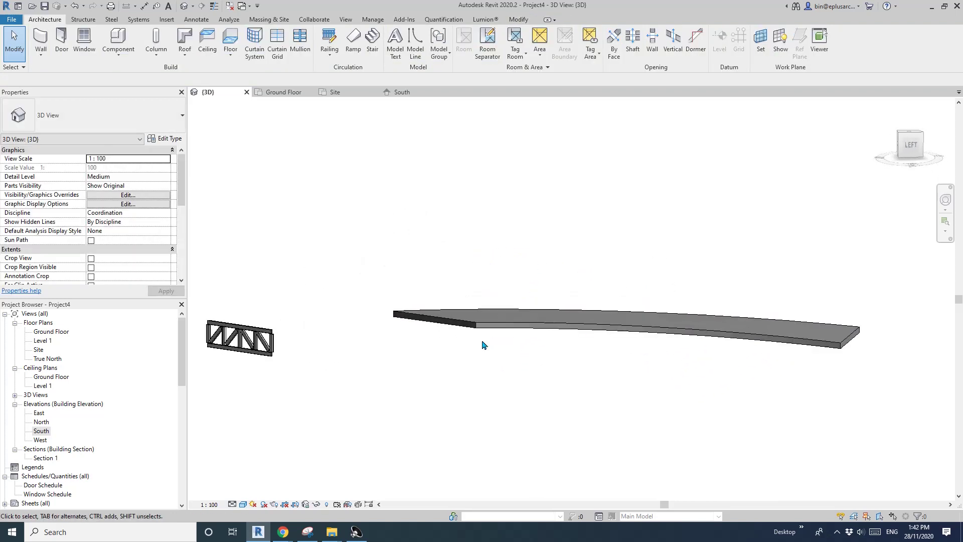
# - In the Site floor plan, place two vertical UC305x305x97 structural columns near the corners of the ramp's DN end
pyautogui.doubleClick(38, 350)
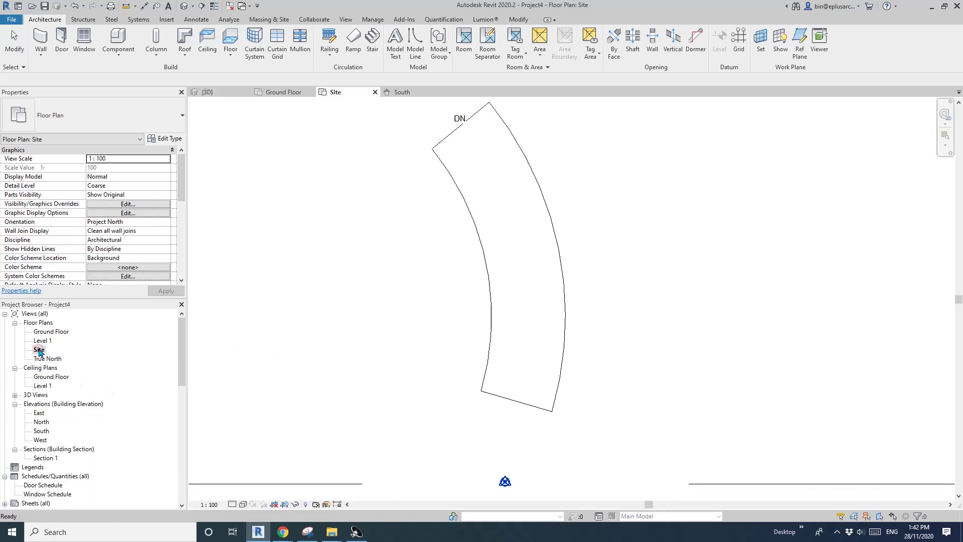
pyautogui.moveTo(474, 220); pyautogui.dragTo(462, 276, button='middle')
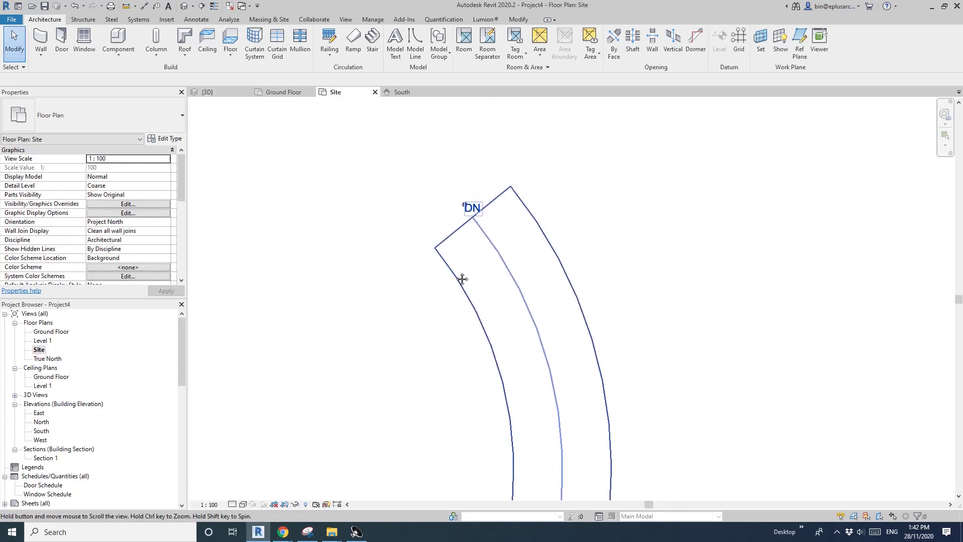
pyautogui.click(83, 19)
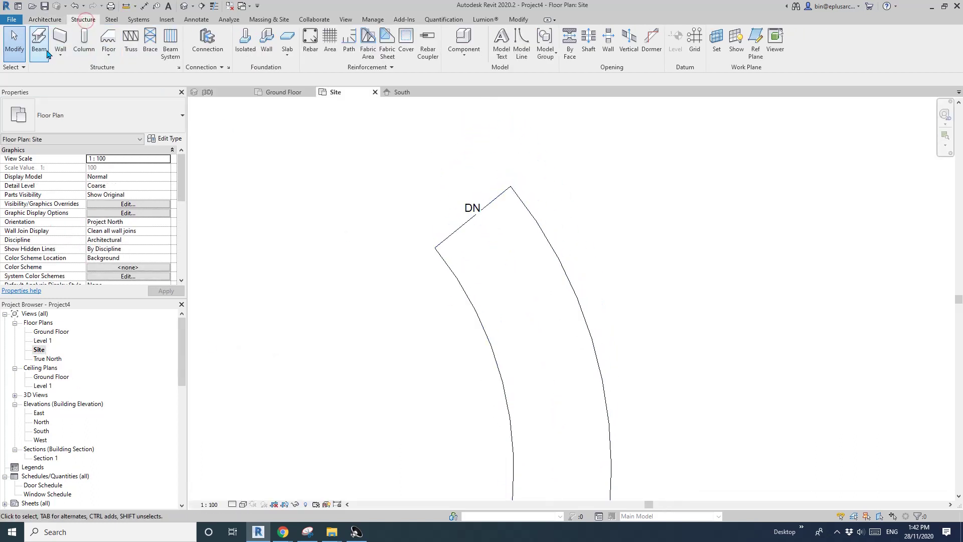
pyautogui.click(84, 44)
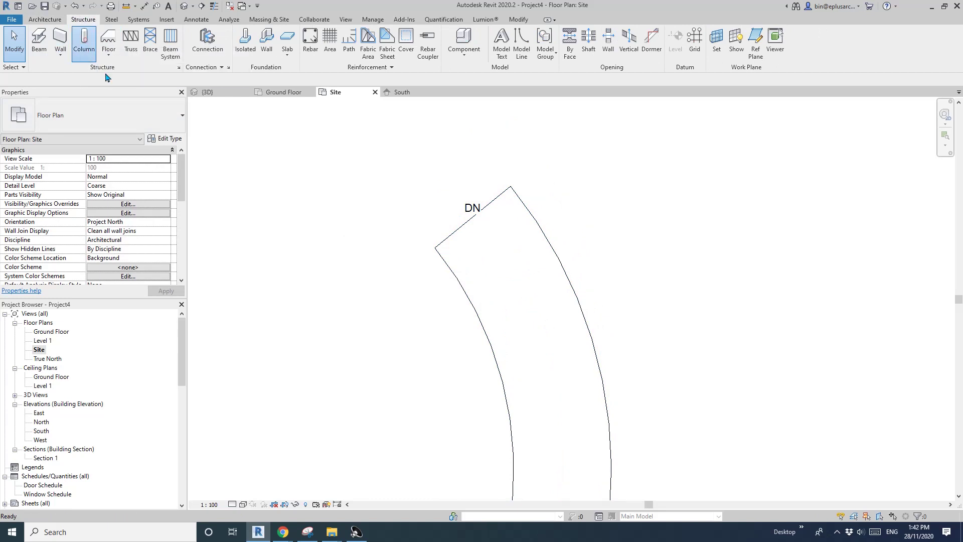
pyautogui.scroll(2, 531, 201)
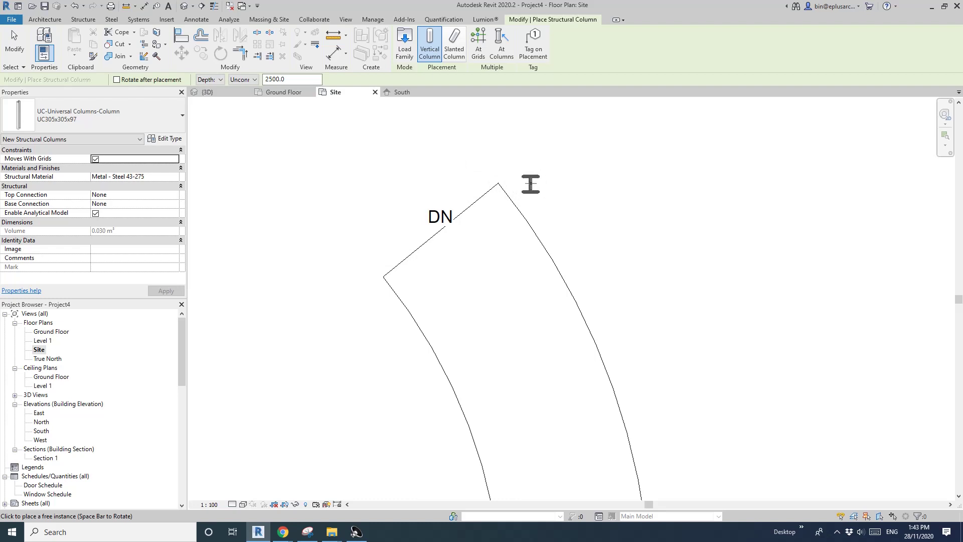
pyautogui.click(528, 173)
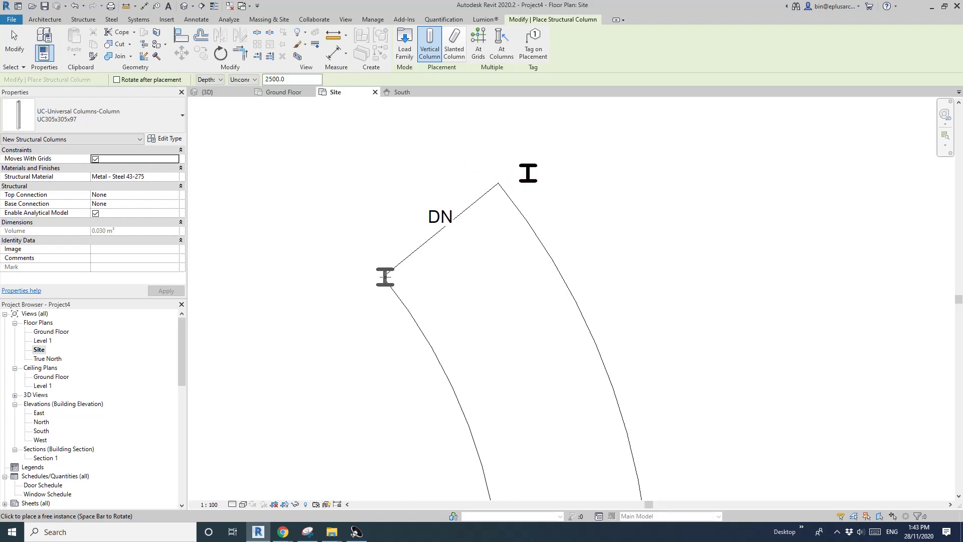
pyautogui.click(366, 297)
pyautogui.press('Escape')
pyautogui.press('Escape')
# - Move the column near the outer curve so its centre sits on the outer corner of the ramp's DN end
pyautogui.click(532, 180)
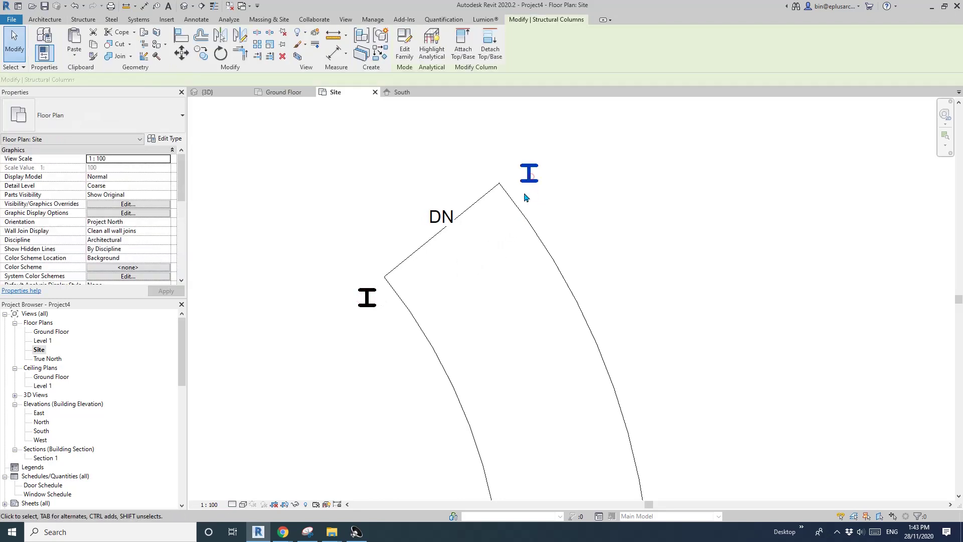
pyautogui.scroll(2, 547, 181)
pyautogui.moveTo(515, 213); pyautogui.dragTo(517, 218, button='middle')
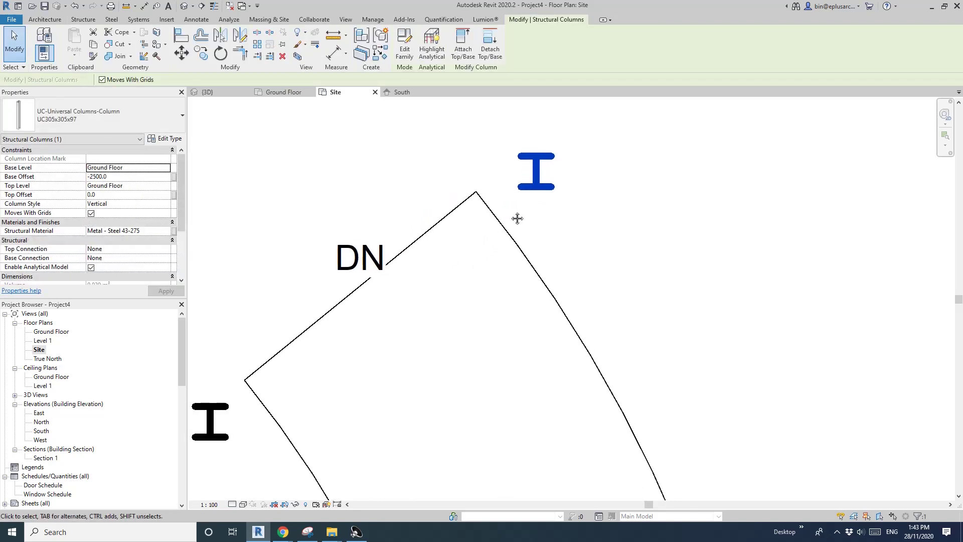
pyautogui.press('m')
pyautogui.press('v')
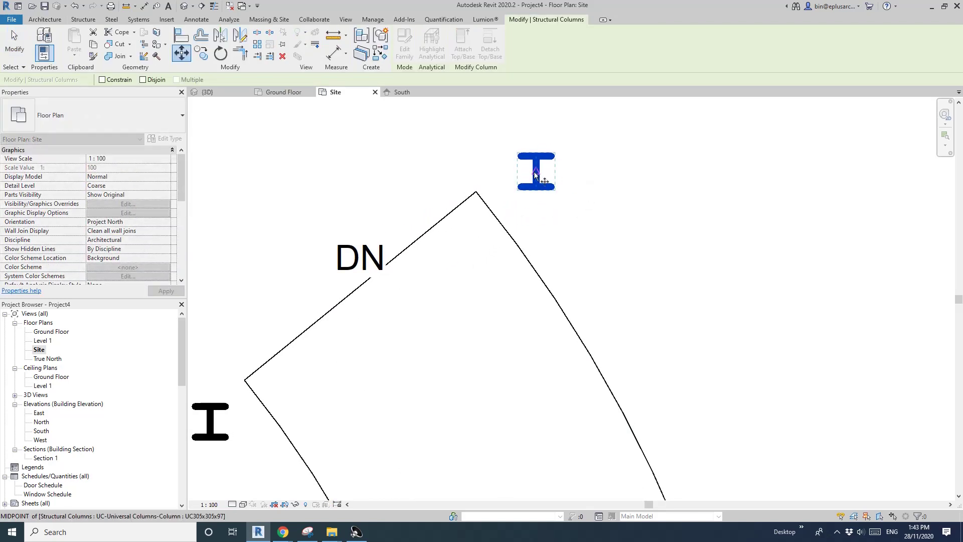
pyautogui.click(535, 174)
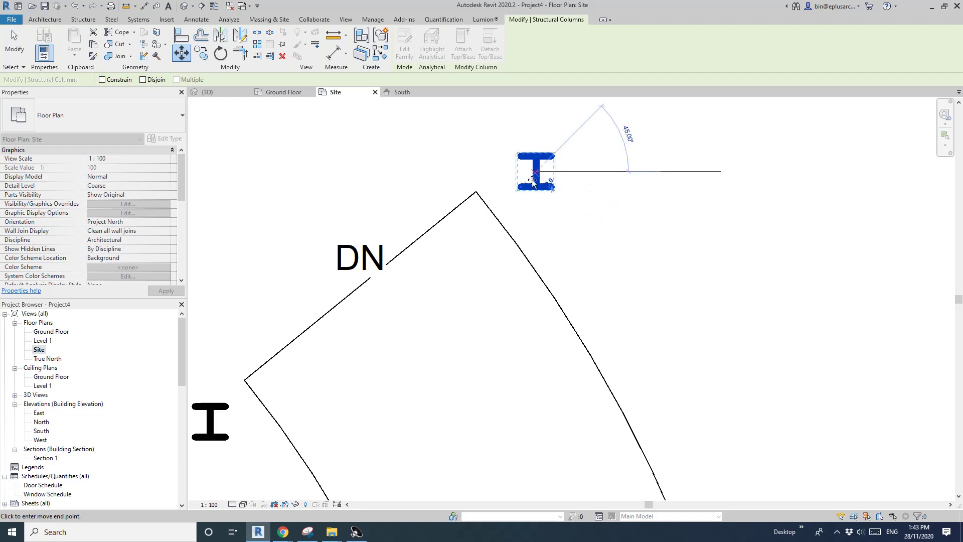
pyautogui.click(476, 192)
# - Move the other column so its centre sits on the inner corner of the ramp's DN end
pyautogui.moveTo(219, 408); pyautogui.dragTo(352, 327, button='middle')
pyautogui.click(333, 328)
pyautogui.press('m')
pyautogui.press('m')
pyautogui.press('v')
pyautogui.click(349, 334)
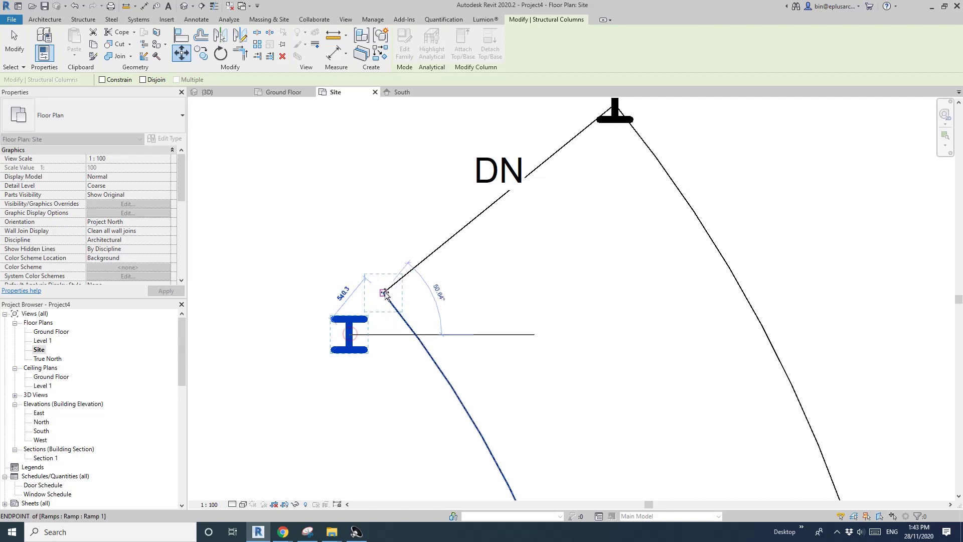
pyautogui.click(383, 294)
pyautogui.click(230, 155)
# - In the 3D view, try to attach the tops of both columns to the ramp
pyautogui.click(184, 6)
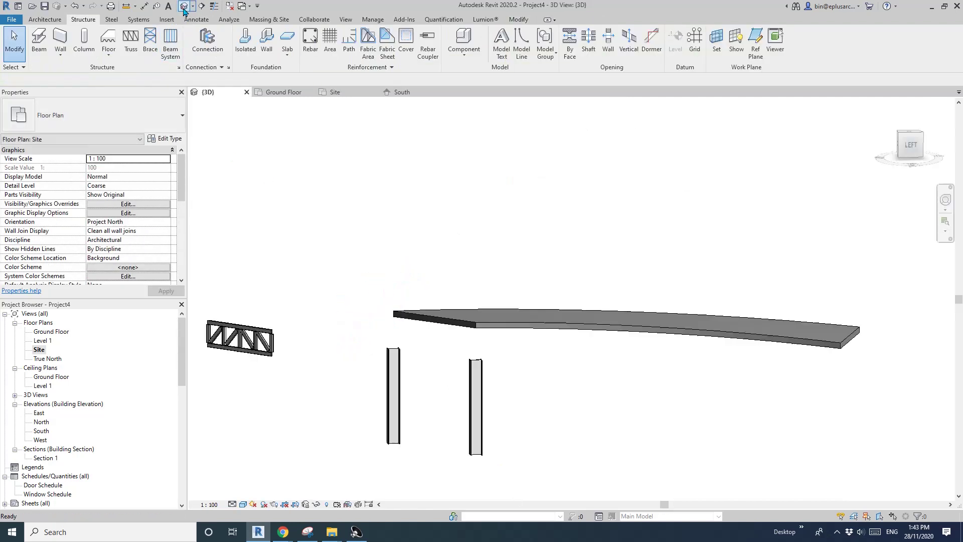
pyautogui.keyDown('shift'); pyautogui.moveTo(461, 254); pyautogui.dragTo(413, 330, button='middle'); pyautogui.keyUp('shift')
pyautogui.click(453, 366)
pyautogui.keyDown('ctrl'); pyautogui.click(379, 358); pyautogui.keyUp('ctrl')
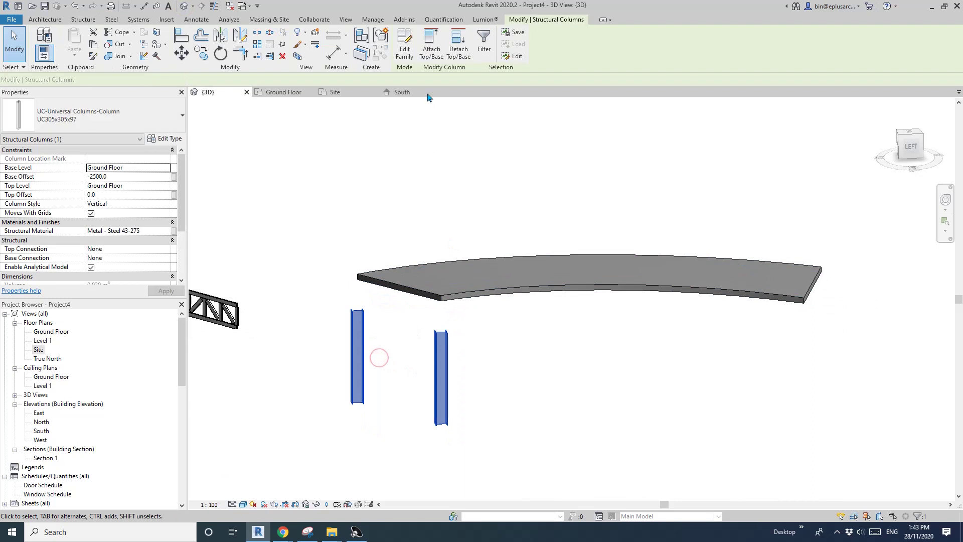
pyautogui.click(430, 53)
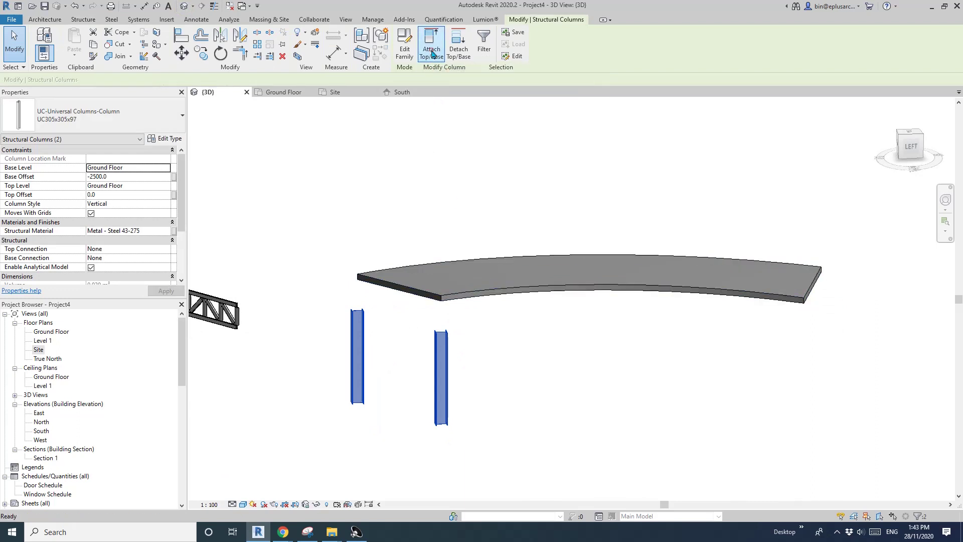
pyautogui.click(458, 288)
pyautogui.keyDown('shift'); pyautogui.moveTo(458, 288); pyautogui.dragTo(448, 356, button='middle'); pyautogui.keyUp('shift')
pyautogui.click(431, 293)
pyautogui.click(425, 290)
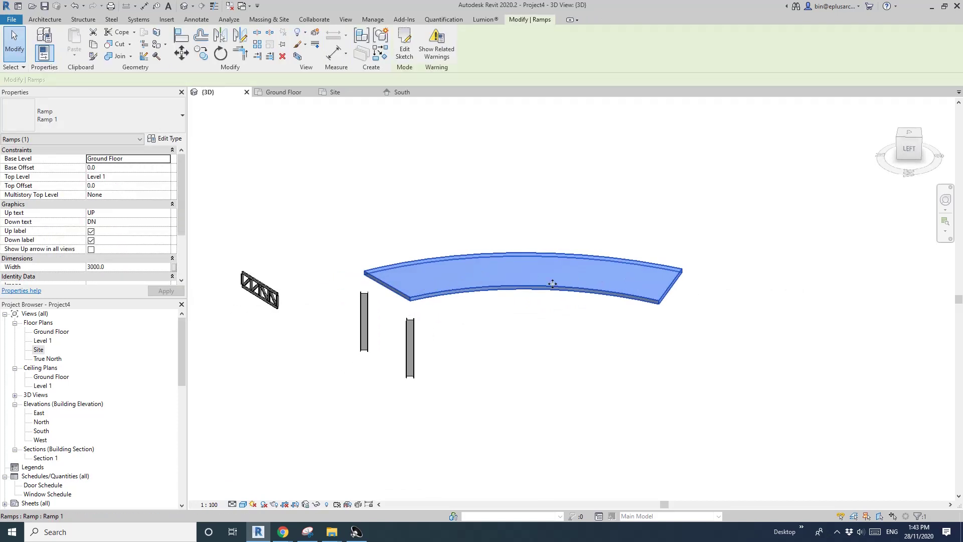
pyautogui.scroll(-1, 502, 309)
pyautogui.click(409, 263)
pyautogui.moveTo(335, 230); pyautogui.dragTo(327, 229, button='middle')
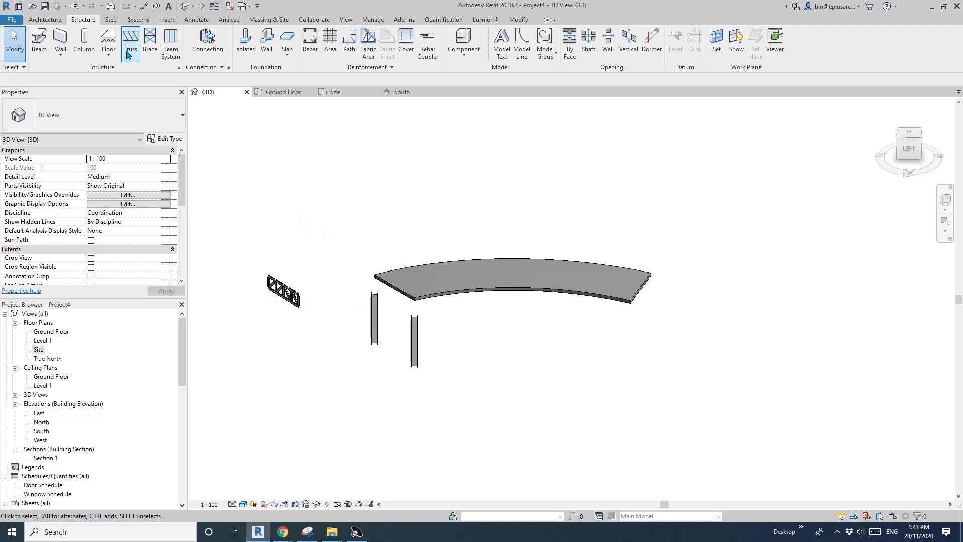
# - Create a Generic 150mm floor on the Ground Floor level with its boundary picked from the ramp's edges
pyautogui.click(45, 19)
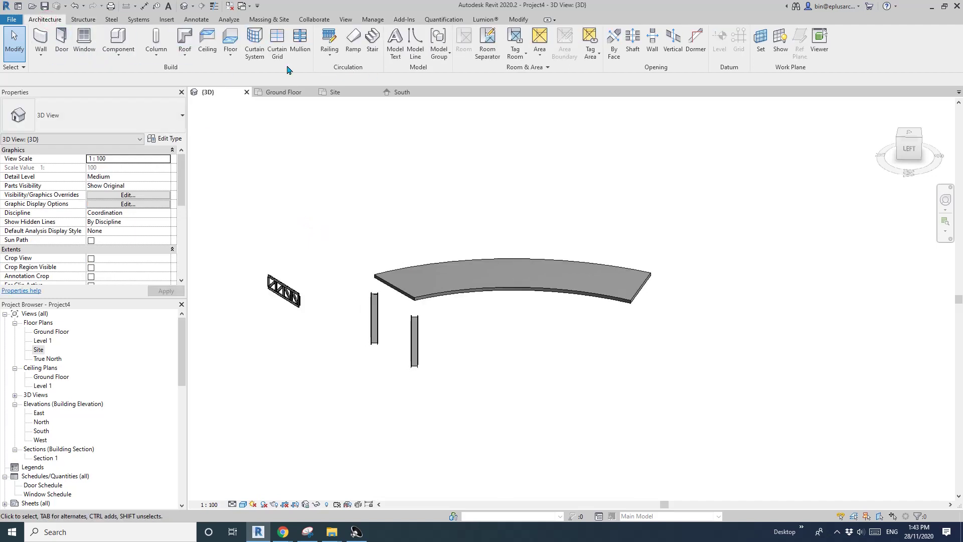
pyautogui.click(229, 51)
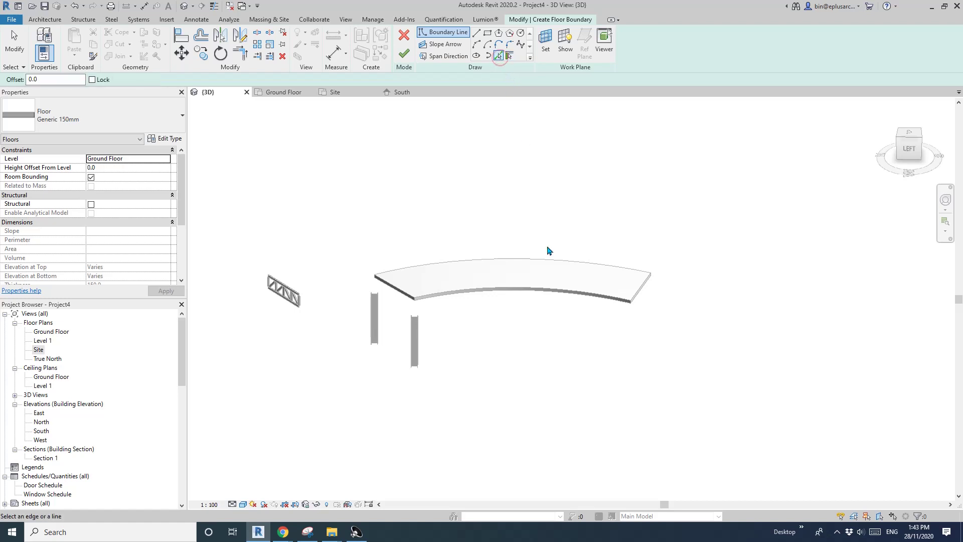
pyautogui.click(561, 292)
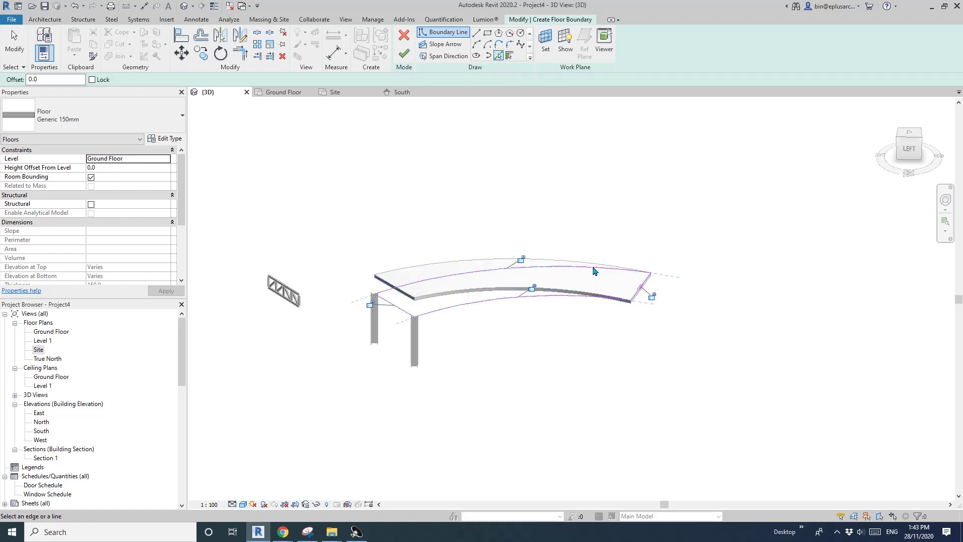
pyautogui.scroll(2, 368, 298)
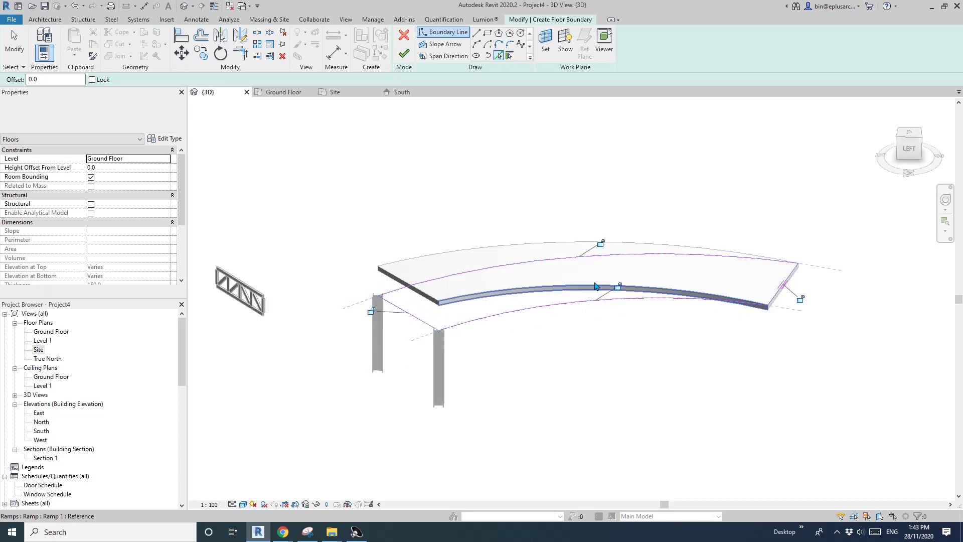
pyautogui.click(403, 54)
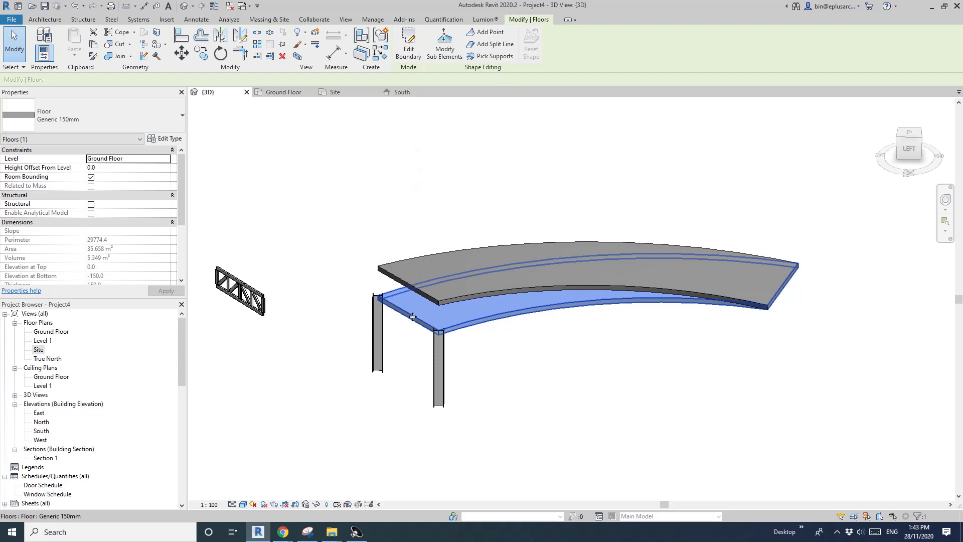
# - Modify the floor's sub-elements, raising its DN-end edge to an elevation of about 991 so the floor follows the ramp's slope
pyautogui.click(445, 52)
pyautogui.click(414, 317)
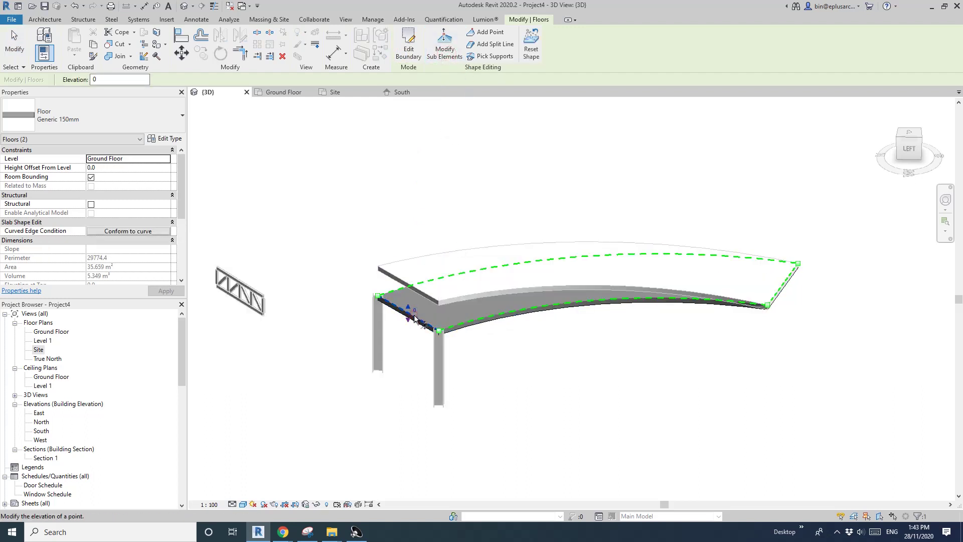
pyautogui.moveTo(408, 310); pyautogui.dragTo(410, 284)
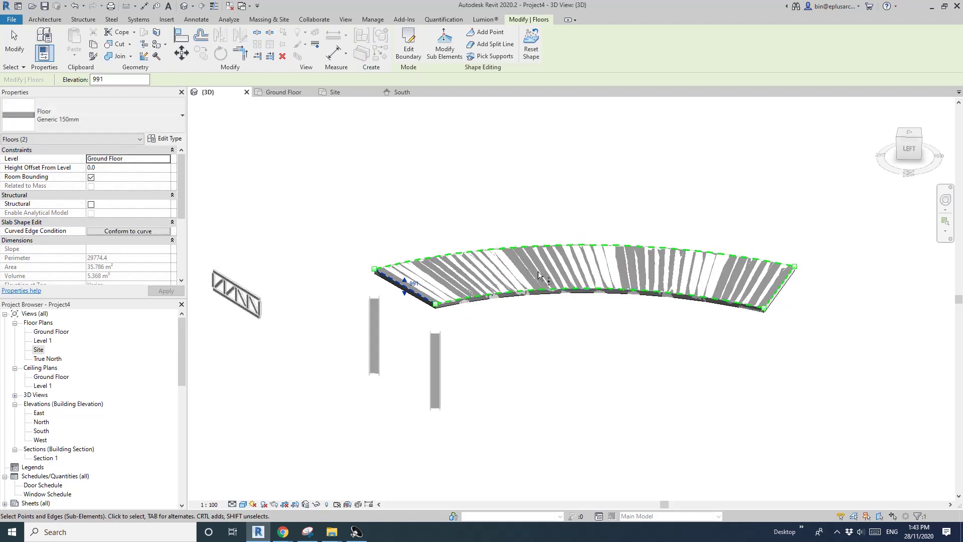
pyautogui.moveTo(419, 277); pyautogui.dragTo(401, 280, button='middle')
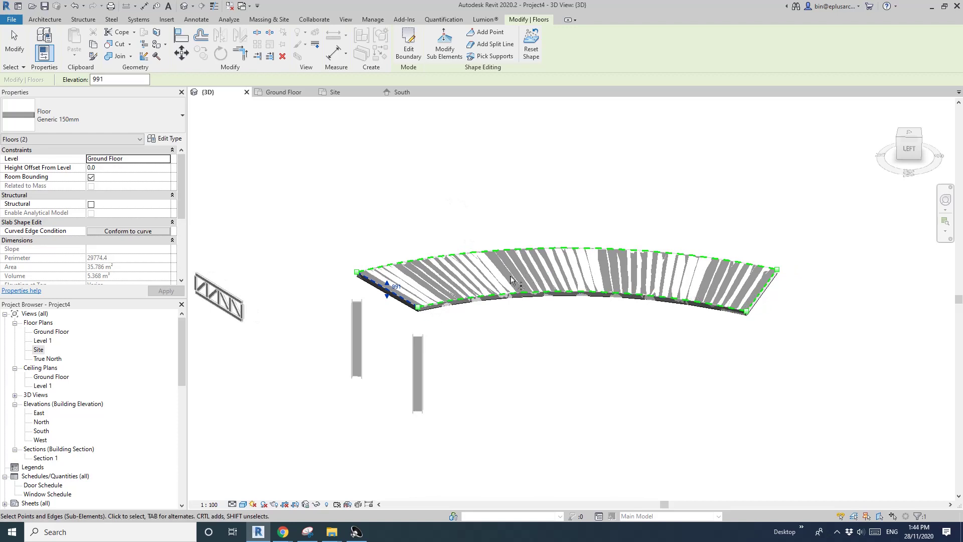
pyautogui.moveTo(454, 194); pyautogui.dragTo(442, 177, button='middle')
pyautogui.press('Escape')
pyautogui.press('Escape')
pyautogui.click(496, 260)
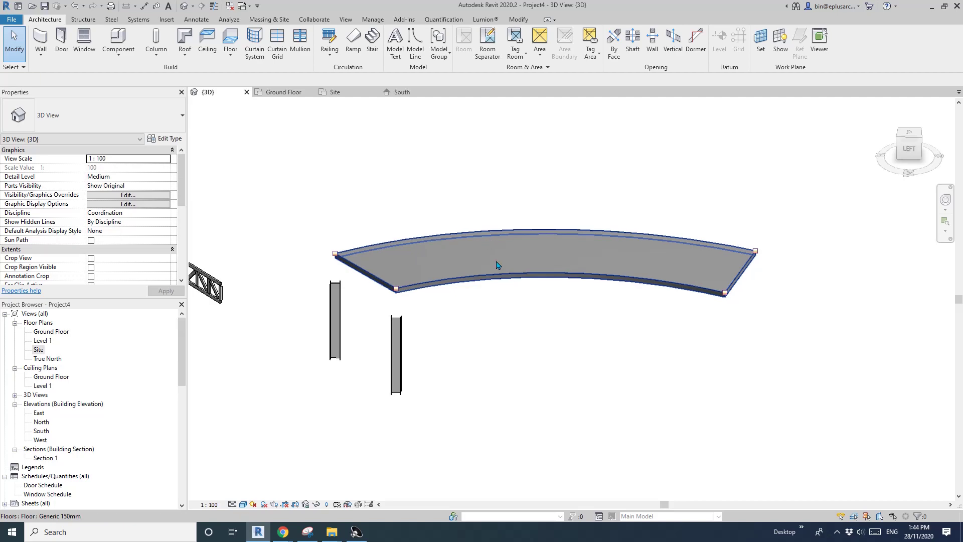
# - Attach the tops of both structural columns at the DN end to the sloped Generic 150mm floor and check each column
pyautogui.click(398, 358)
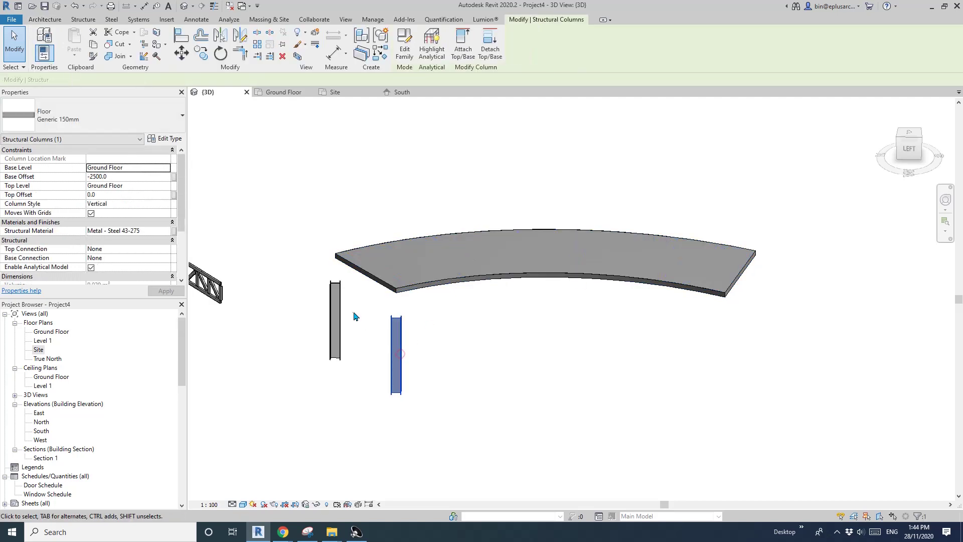
pyautogui.keyDown('ctrl'); pyautogui.click(335, 321); pyautogui.keyUp('ctrl')
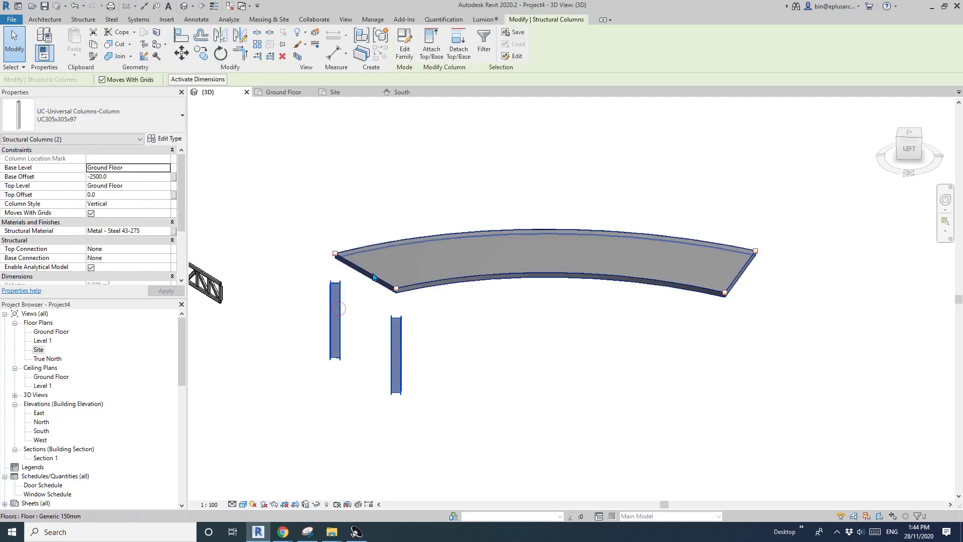
pyautogui.click(442, 59)
pyautogui.click(498, 278)
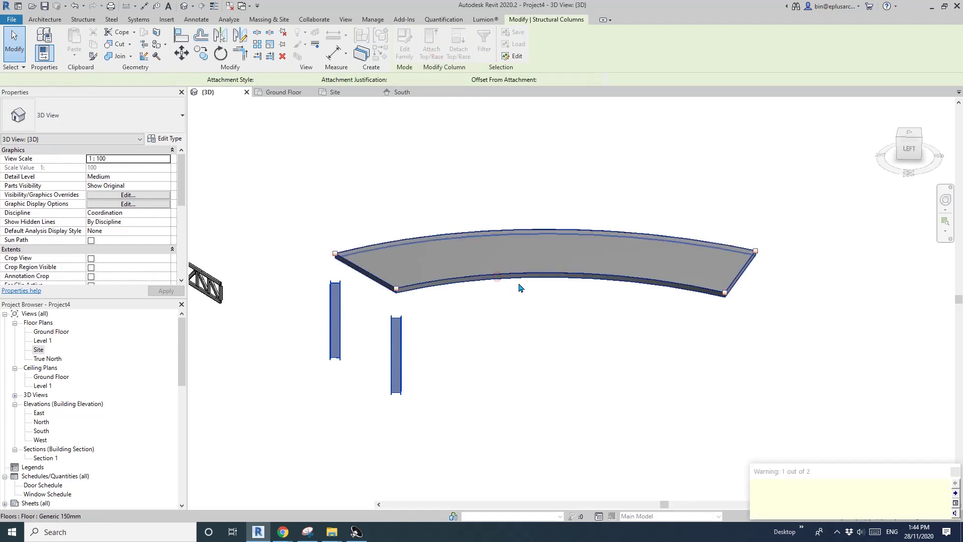
pyautogui.click(514, 309)
pyautogui.moveTo(433, 317); pyautogui.dragTo(515, 291, button='middle')
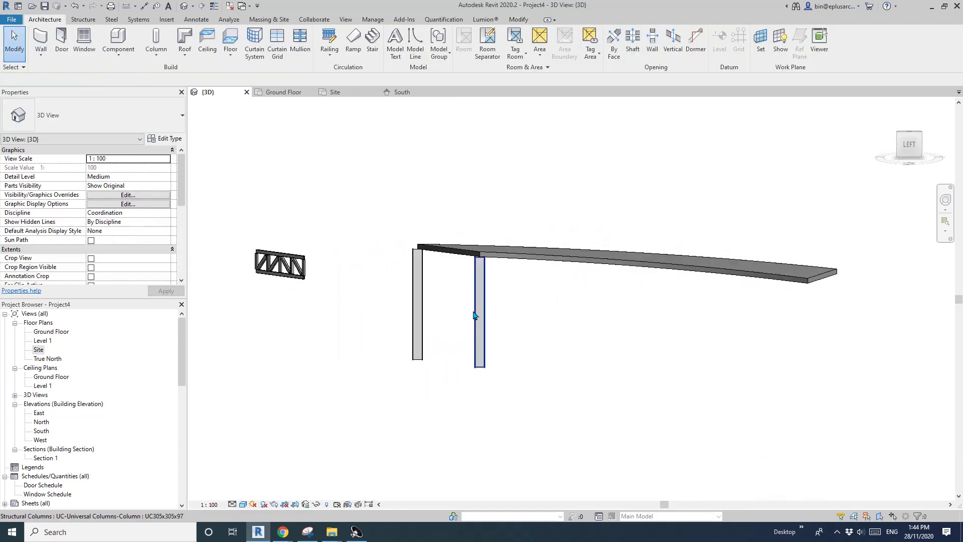
pyautogui.scroll(4, 474, 315)
pyautogui.click(489, 271)
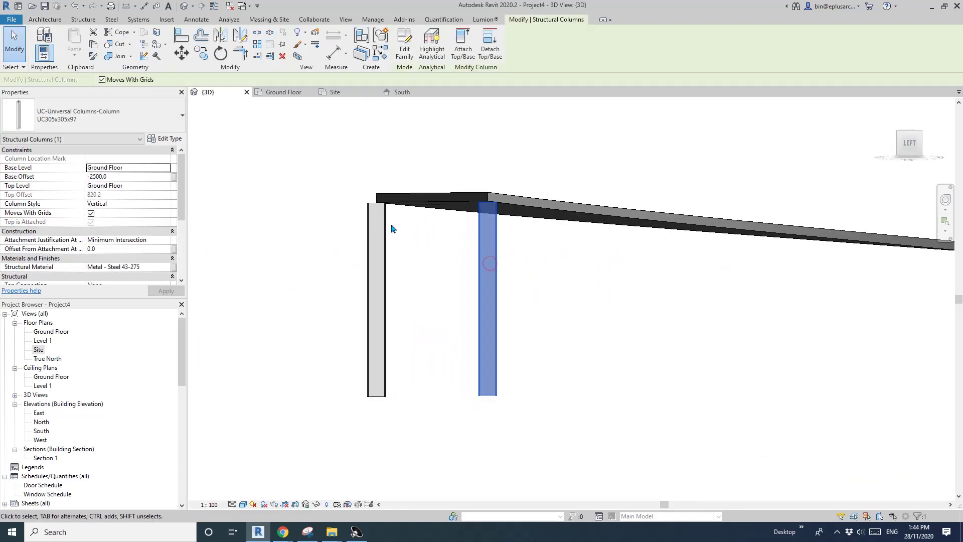
pyautogui.click(374, 215)
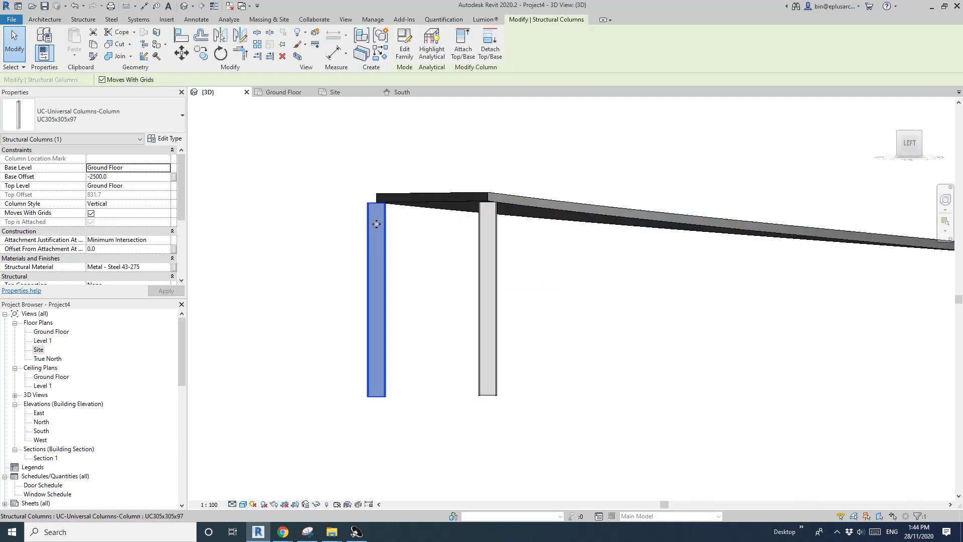
pyautogui.scroll(-1, 384, 293)
pyautogui.click(254, 145)
pyautogui.moveTo(316, 227); pyautogui.dragTo(329, 245, button='middle')
pyautogui.click(354, 256)
pyautogui.press('c')
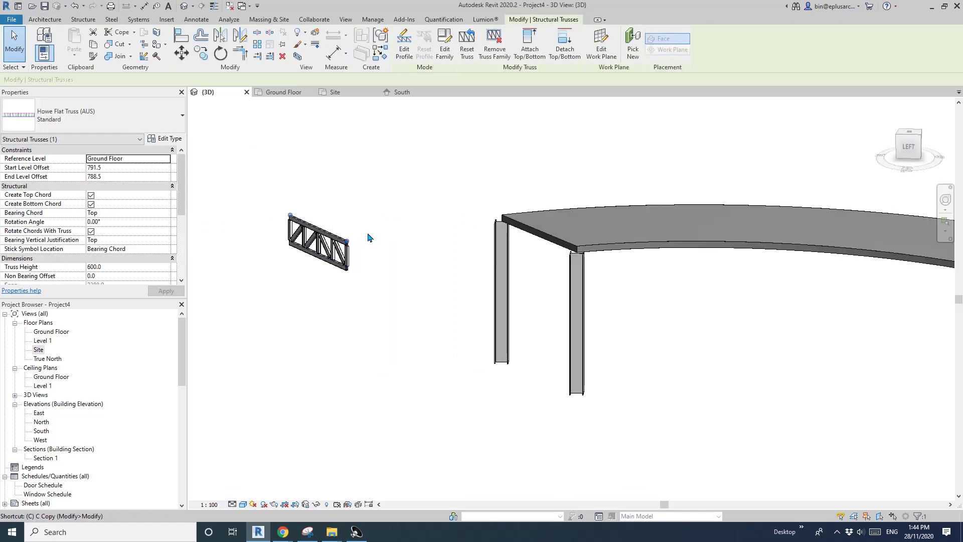
pyautogui.press('c')
pyautogui.press('s')
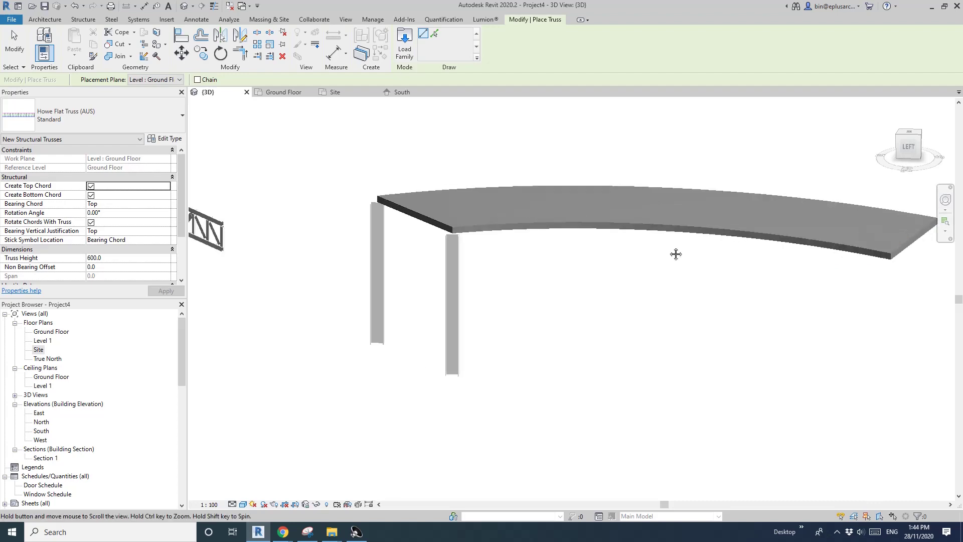
pyautogui.scroll(-3, 565, 286)
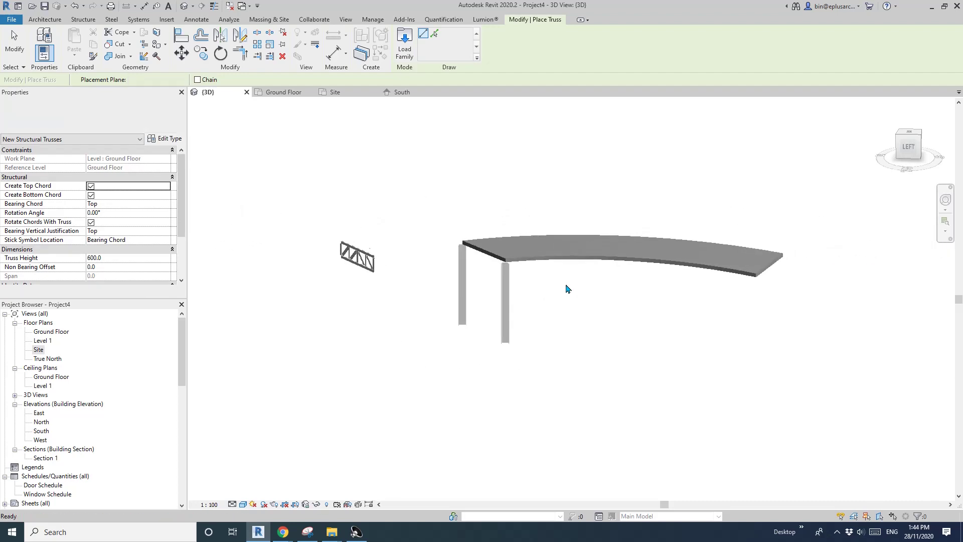
pyautogui.press('Escape')
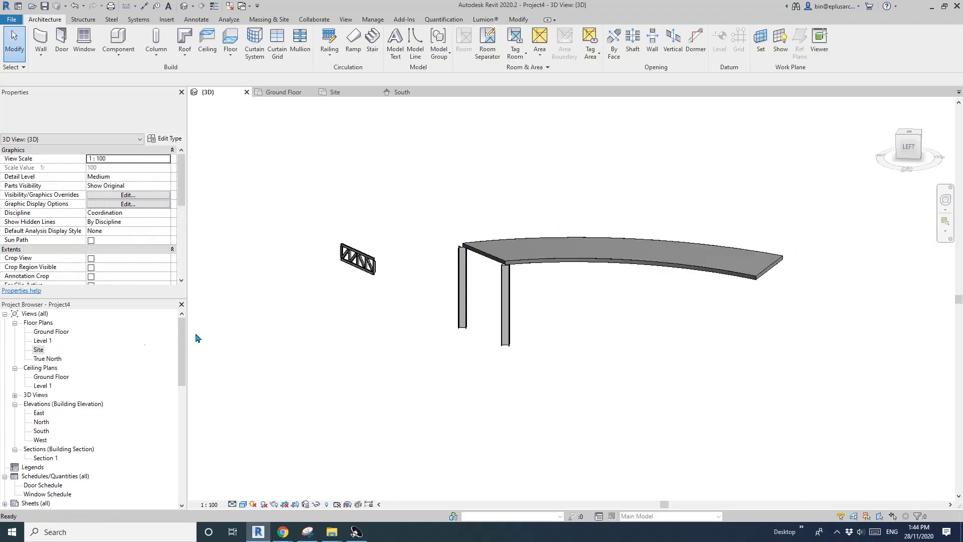
# - In the Site plan, array both DN-end columns radially about the ramp's arc centre to its far end, with 8 items
pyautogui.doubleClick(39, 350)
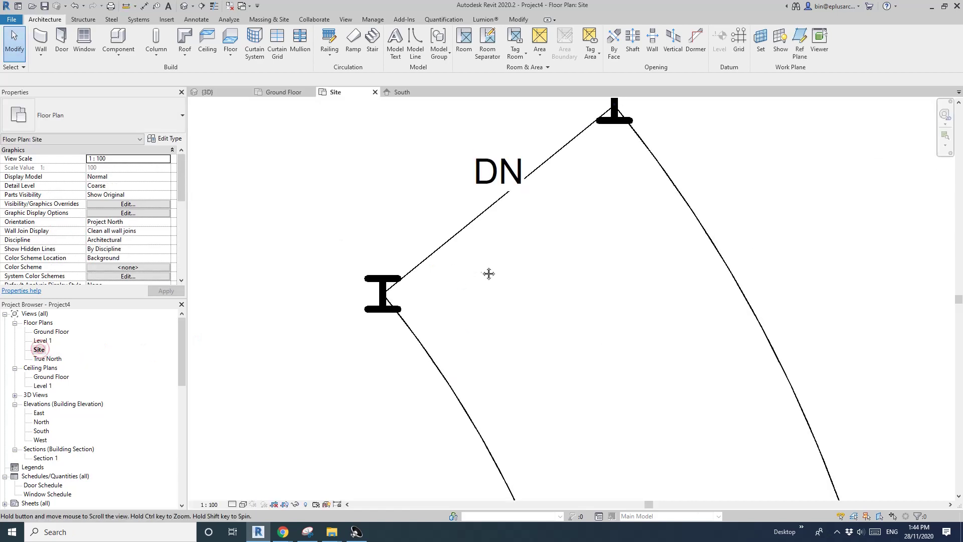
pyautogui.click(620, 125)
pyautogui.keyDown('ctrl'); pyautogui.click(382, 282); pyautogui.keyUp('ctrl')
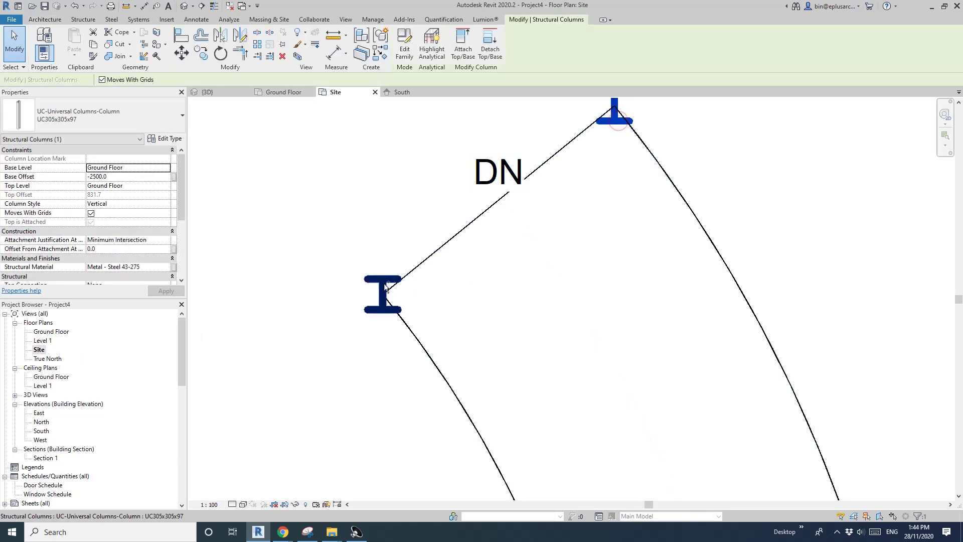
pyautogui.scroll(-3, 386, 294)
pyautogui.moveTo(417, 328); pyautogui.dragTo(468, 311, button='middle')
pyautogui.press('a')
pyautogui.press('r')
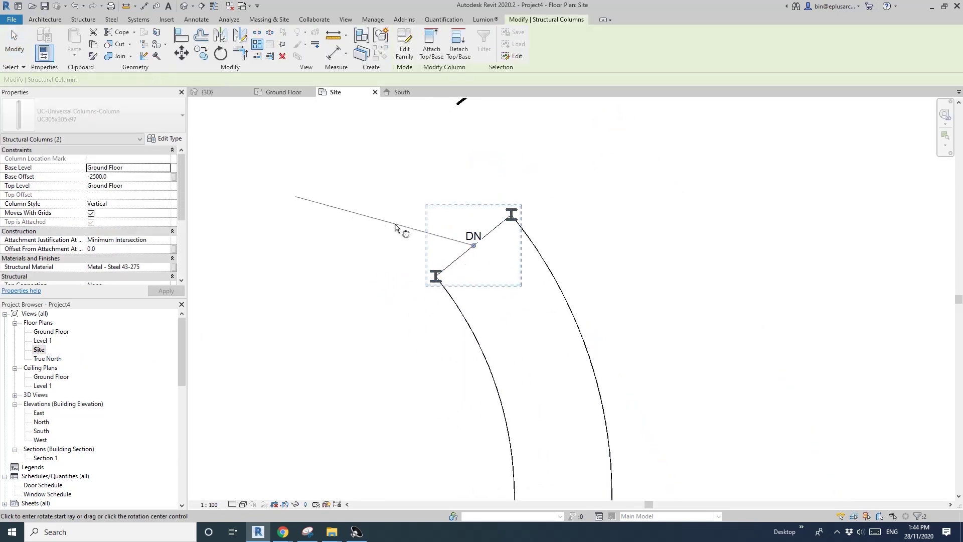
pyautogui.press('space')
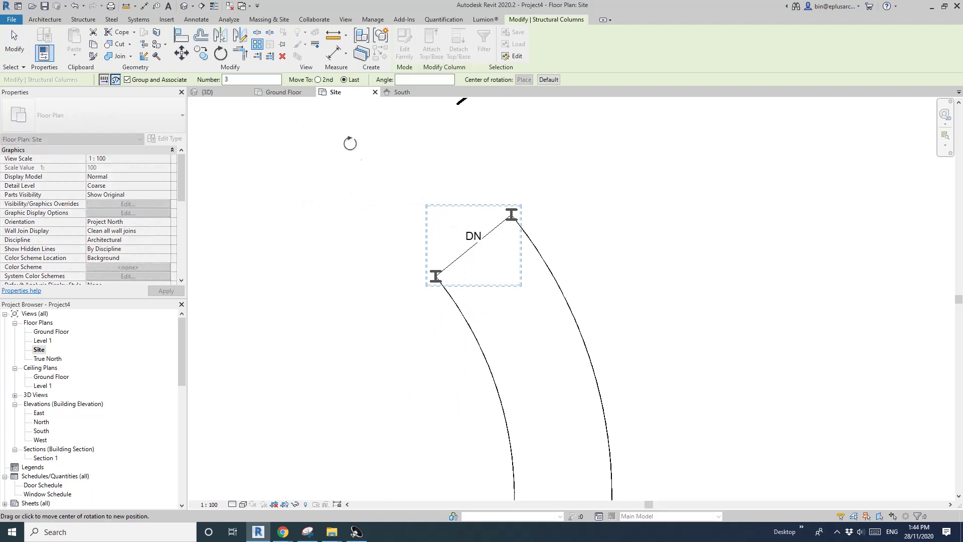
pyautogui.scroll(-2, 350, 143)
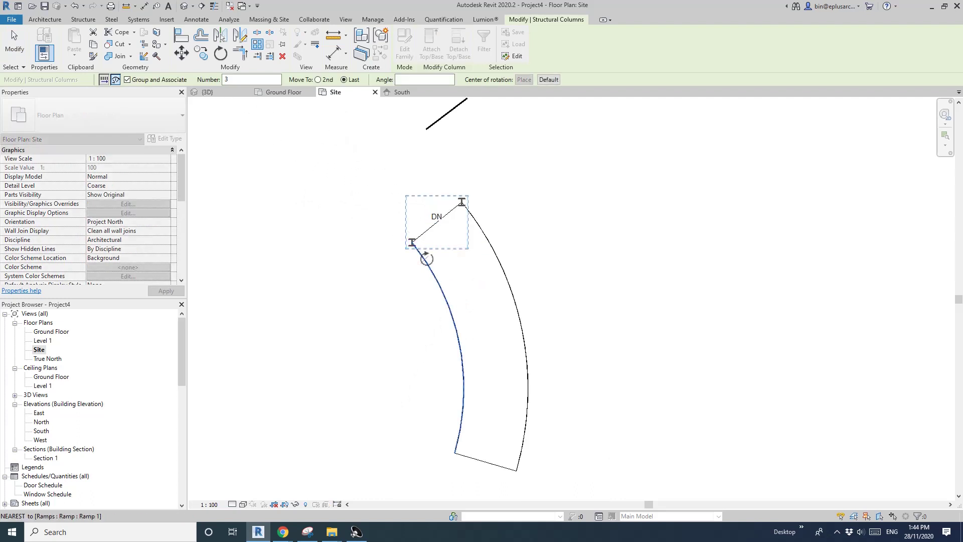
pyautogui.click(456, 326)
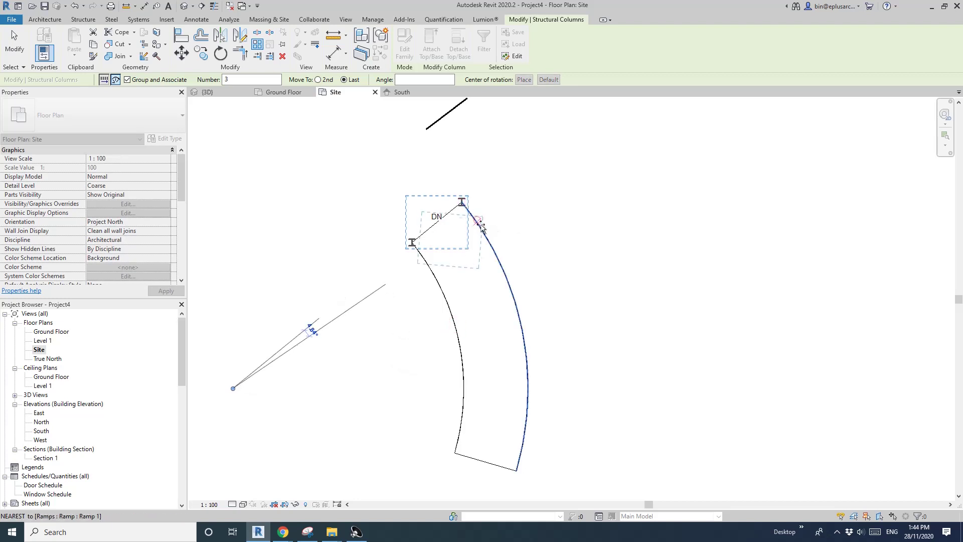
pyautogui.click(522, 446)
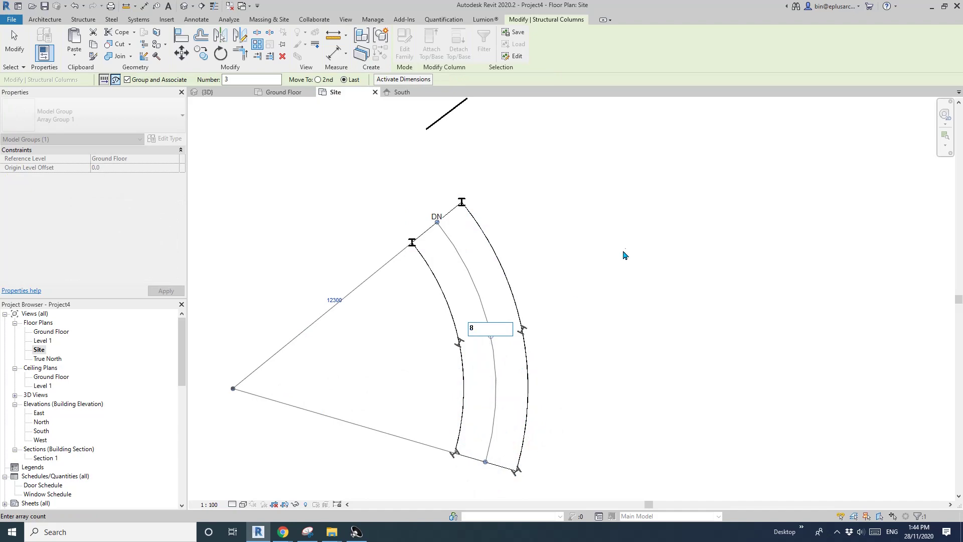
pyautogui.write('8')
pyautogui.press('Return')
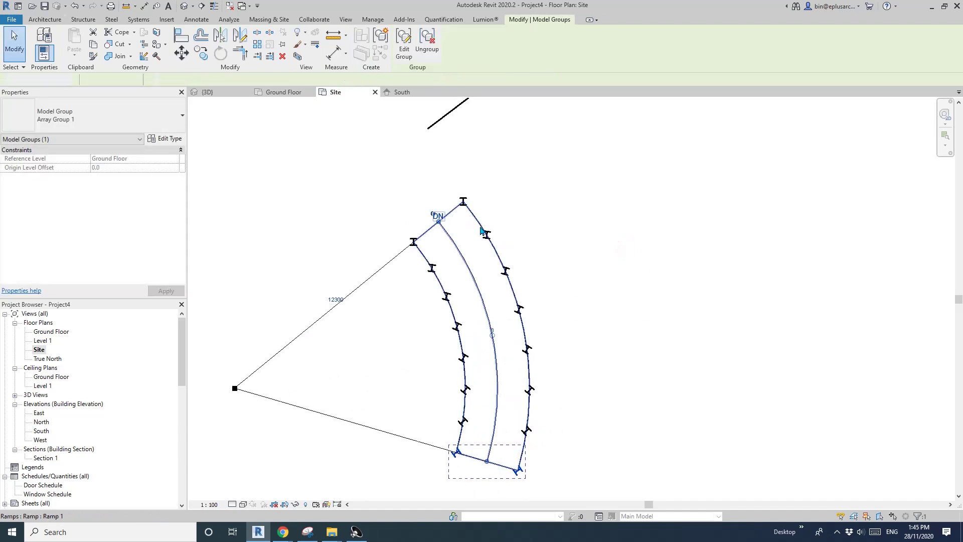
pyautogui.press('Escape')
# - In the 3D view, select all instances of the column array group and ungroup them
pyautogui.click(185, 6)
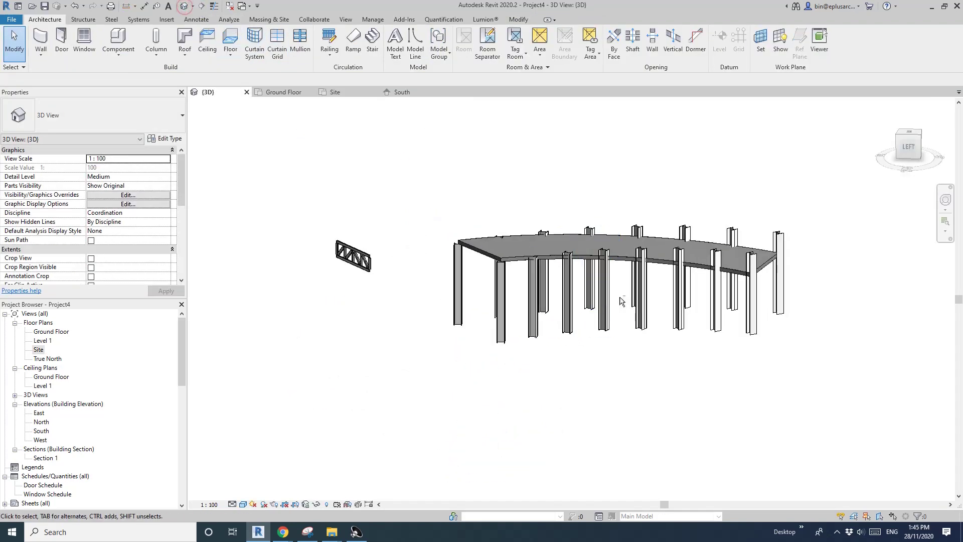
pyautogui.keyDown('shift'); pyautogui.moveTo(677, 267); pyautogui.dragTo(670, 273, button='middle'); pyautogui.keyUp('shift')
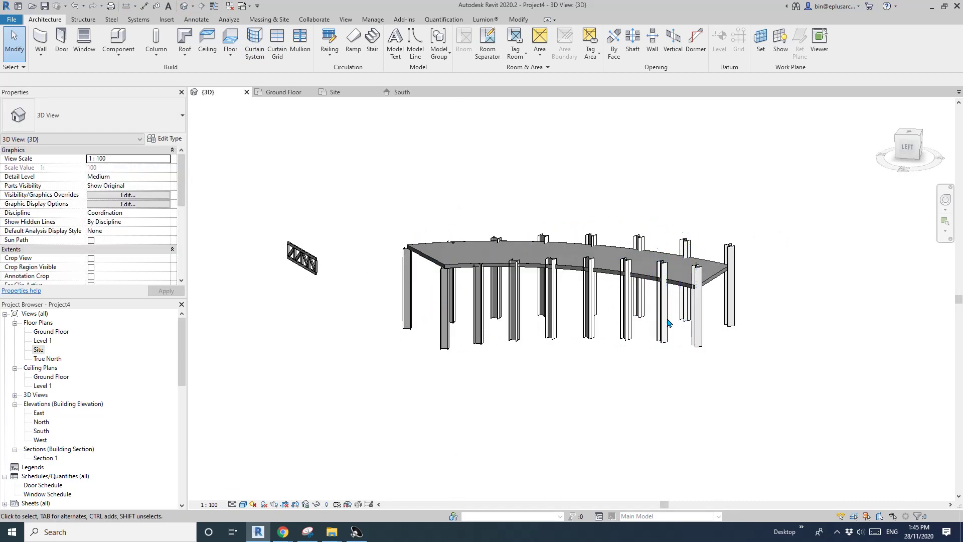
pyautogui.click(664, 314)
pyautogui.press('s')
pyautogui.press('a')
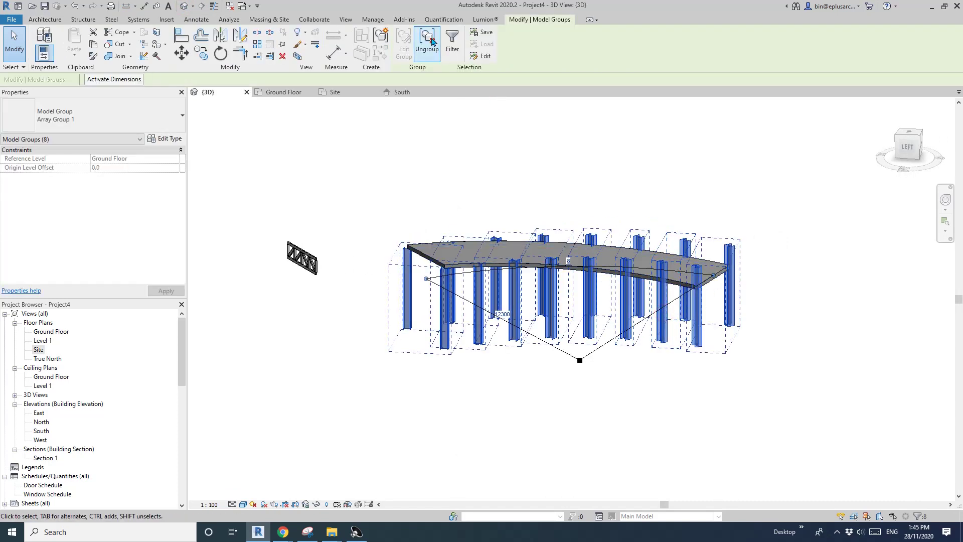
pyautogui.click(432, 42)
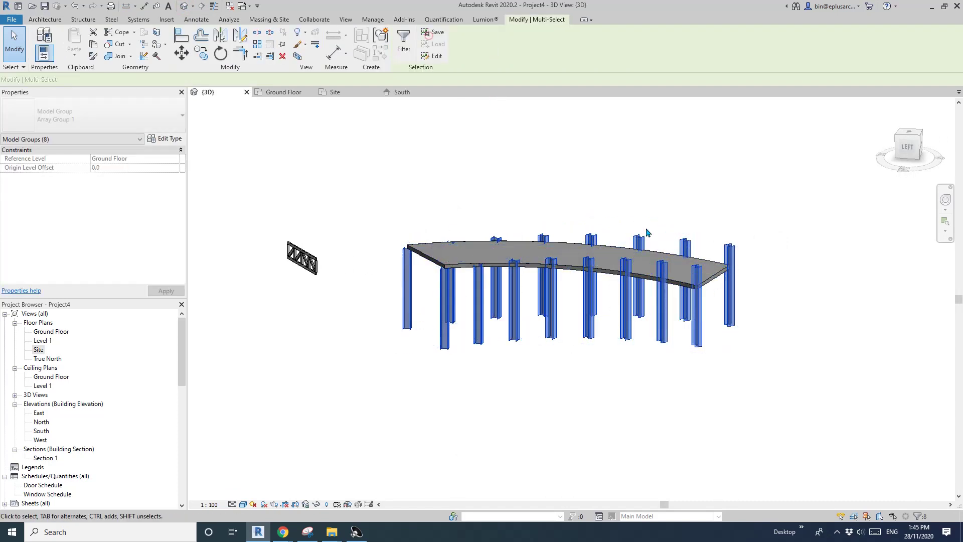
# - Select all UC305x305x97 column instances and attach their tops to the sloped Generic 150mm floor
pyautogui.click(626, 311)
pyautogui.press('s')
pyautogui.press('a')
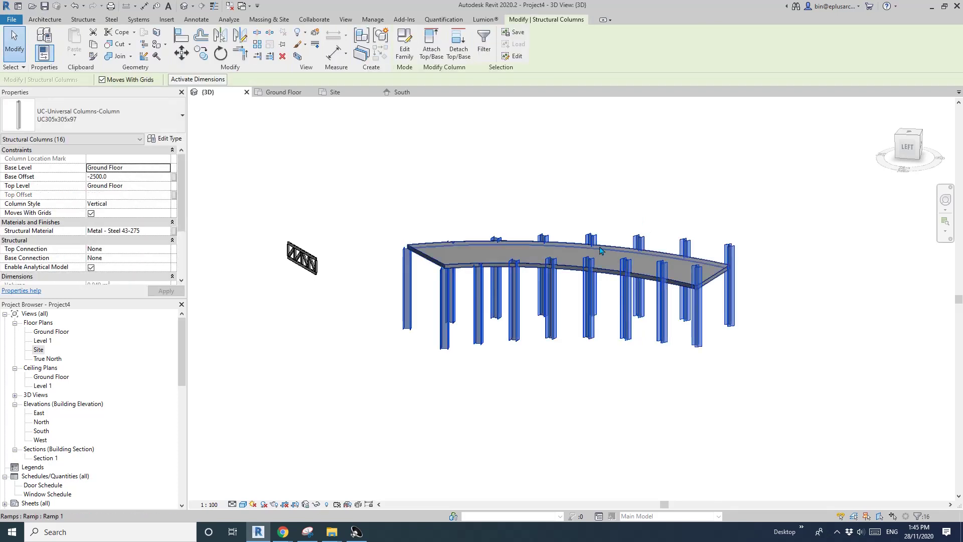
pyautogui.keyDown('shift'); pyautogui.moveTo(575, 265); pyautogui.dragTo(531, 251, button='middle'); pyautogui.keyUp('shift')
pyautogui.click(431, 49)
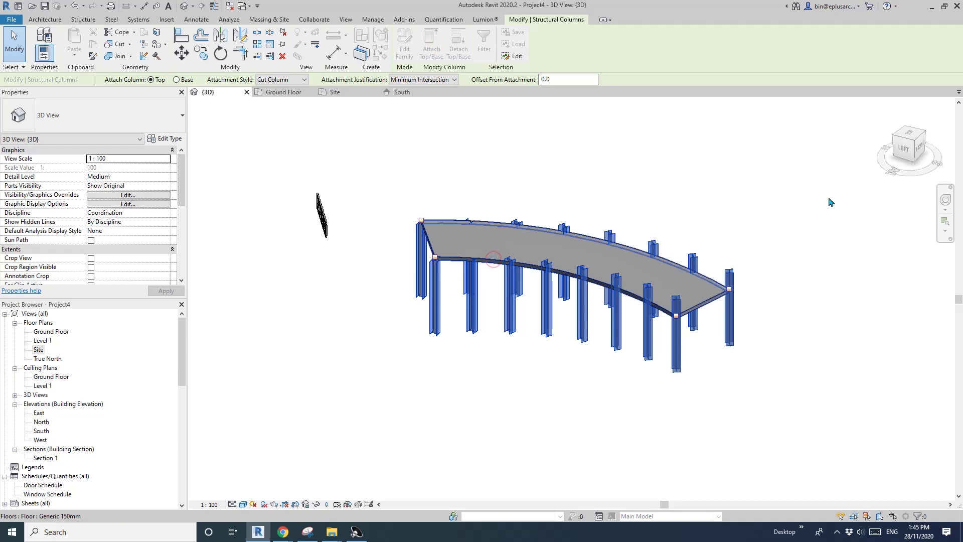
pyautogui.click(722, 259)
pyautogui.press('Escape')
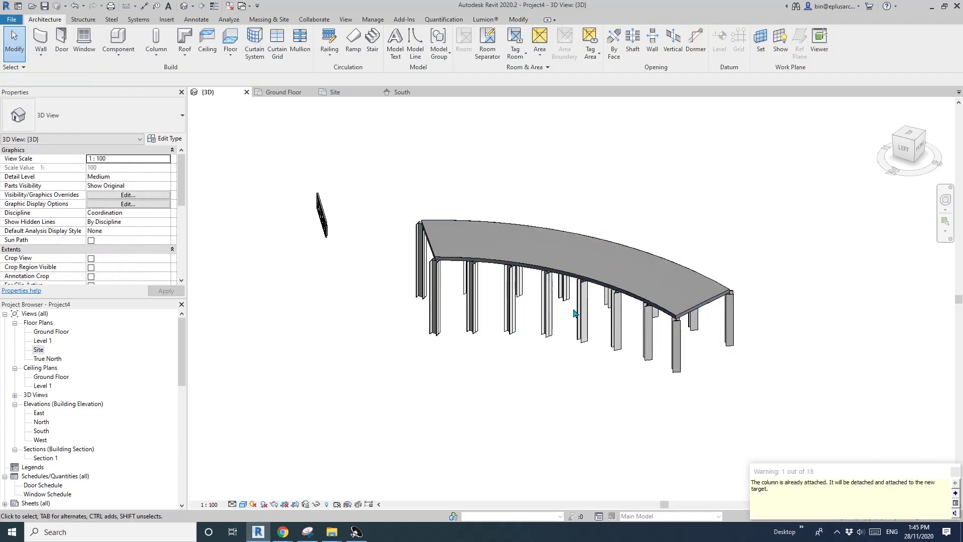
pyautogui.scroll(4, 574, 314)
pyautogui.keyDown('shift'); pyautogui.moveTo(652, 339); pyautogui.dragTo(610, 220, button='middle'); pyautogui.keyUp('shift')
pyautogui.scroll(1, 784, 224)
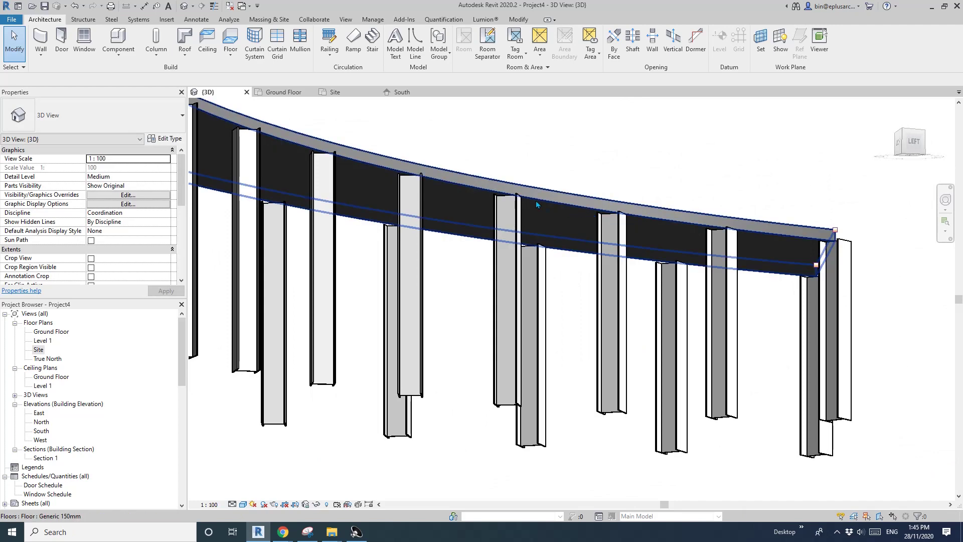
# - Create similar trusses from the loose Howe Flat Truss, spanning the first three column pairs from the end nearest that truss
pyautogui.keyDown('shift'); pyautogui.moveTo(585, 222); pyautogui.dragTo(345, 313, button='middle'); pyautogui.keyUp('shift')
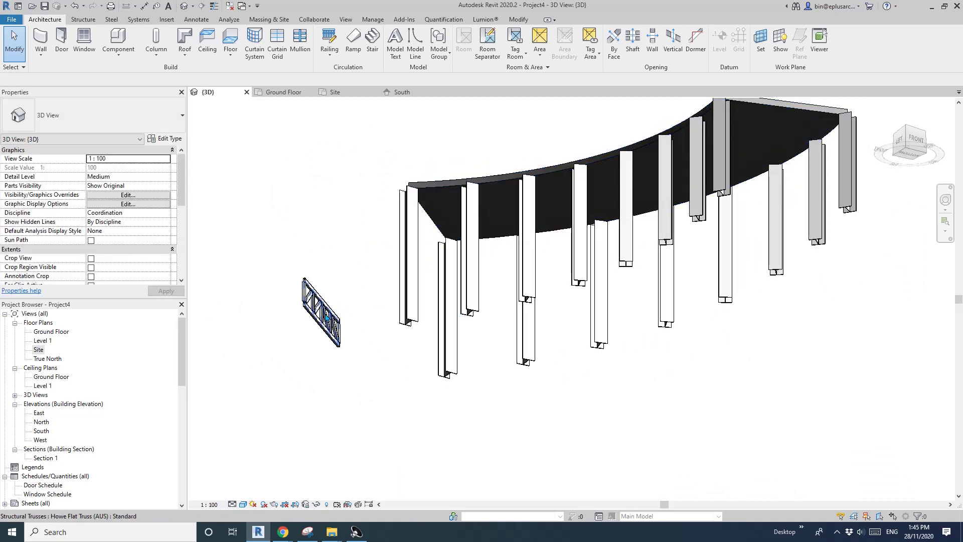
pyautogui.click(326, 316)
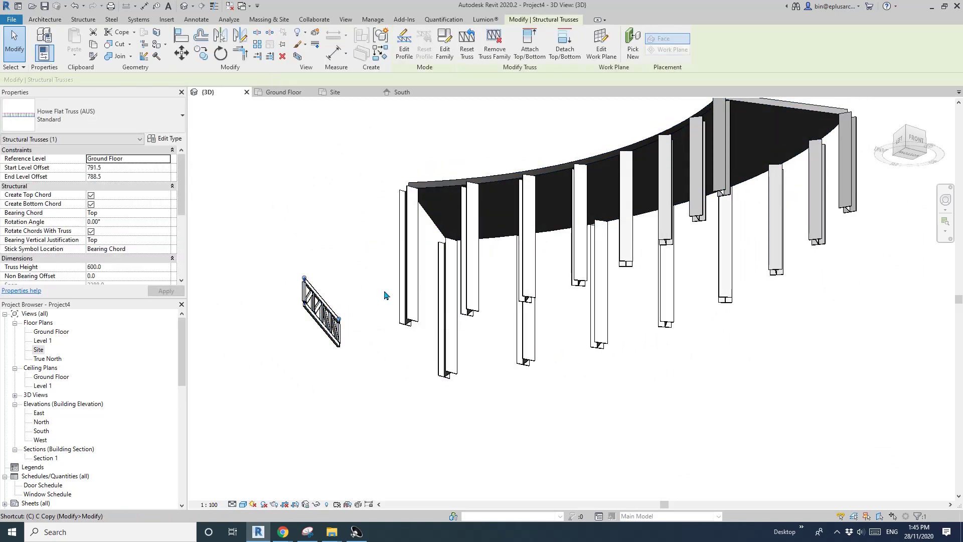
pyautogui.press('s')
pyautogui.click(409, 215)
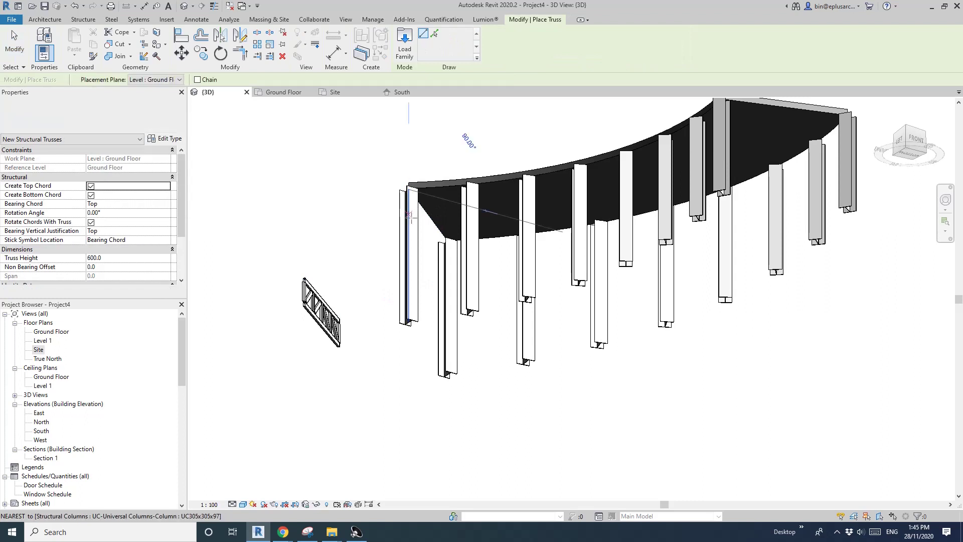
pyautogui.click(448, 257)
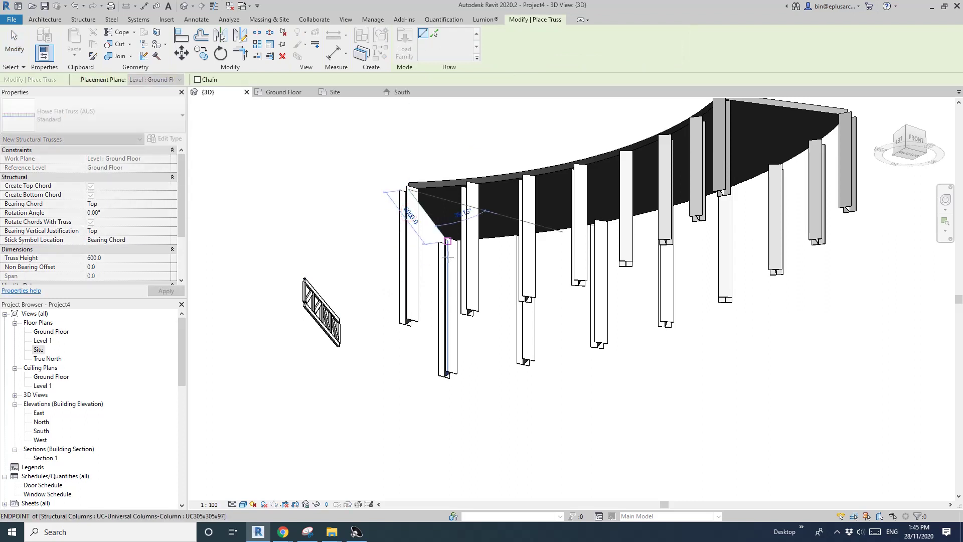
pyautogui.click(469, 186)
pyautogui.click(523, 321)
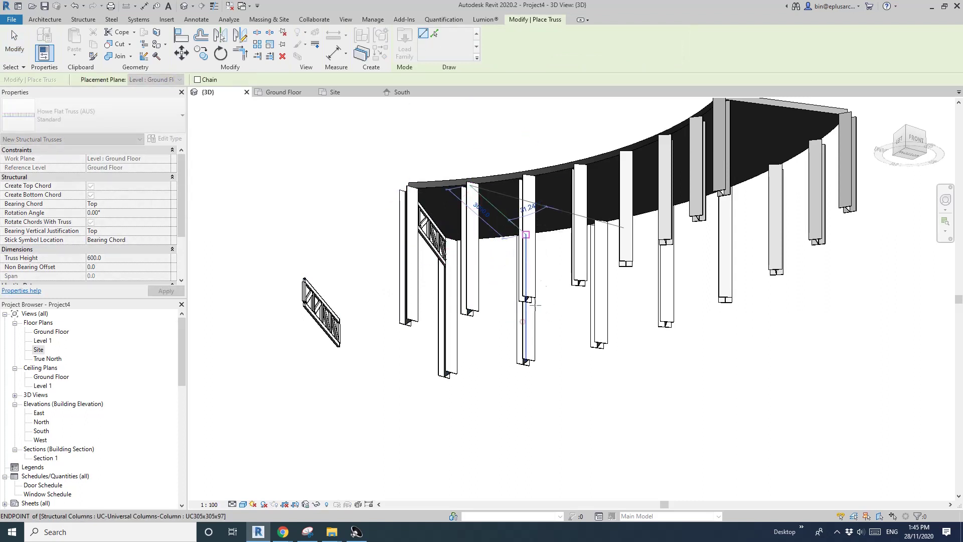
pyautogui.click(527, 178)
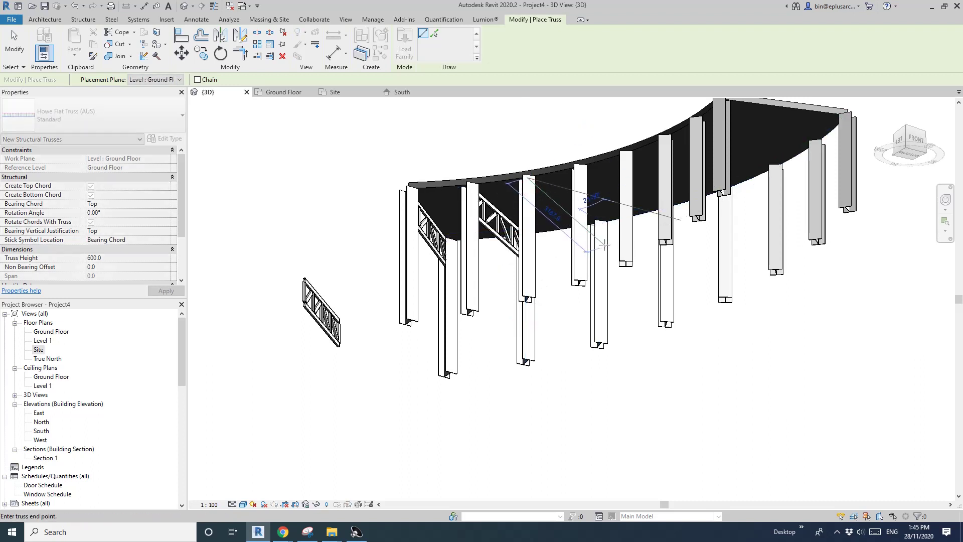
pyautogui.click(599, 222)
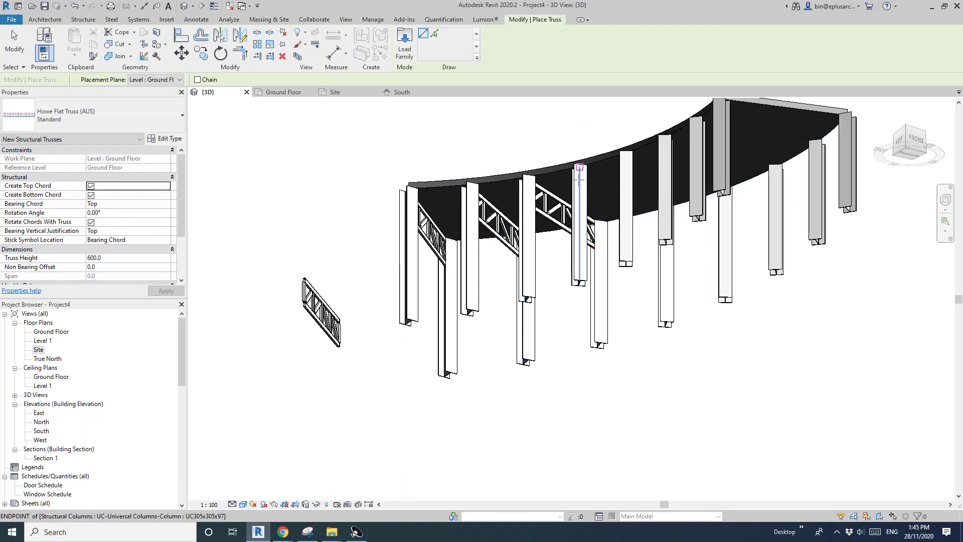
# - Place Howe Flat Trusses between the column tops of the fourth through seventh pairs along the ramp
pyautogui.click(581, 168)
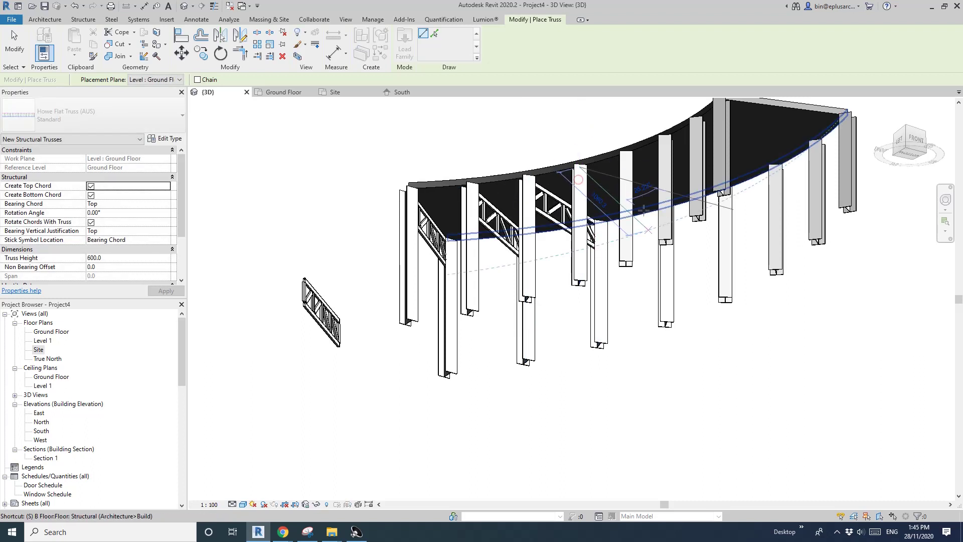
pyautogui.click(672, 267)
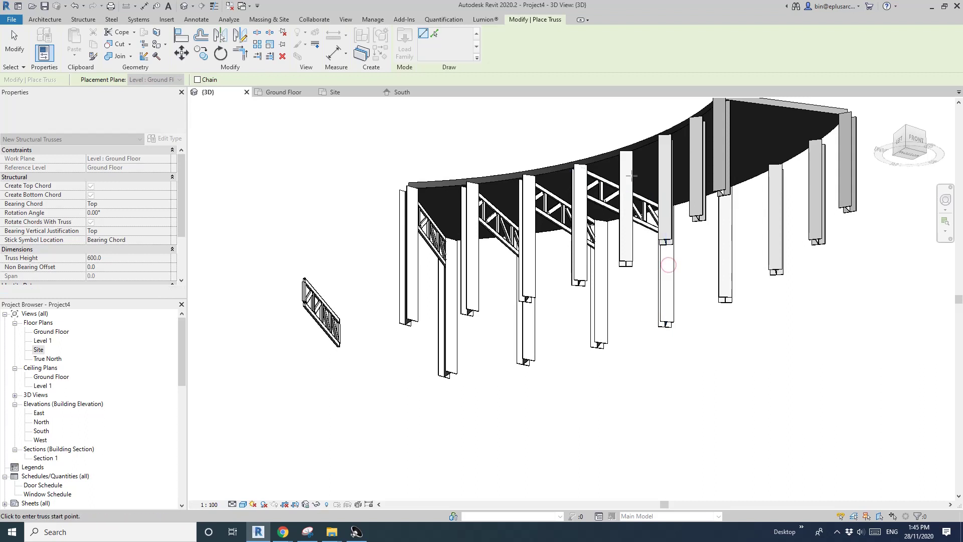
pyautogui.click(725, 221)
pyautogui.moveTo(721, 227); pyautogui.dragTo(632, 273, button='middle')
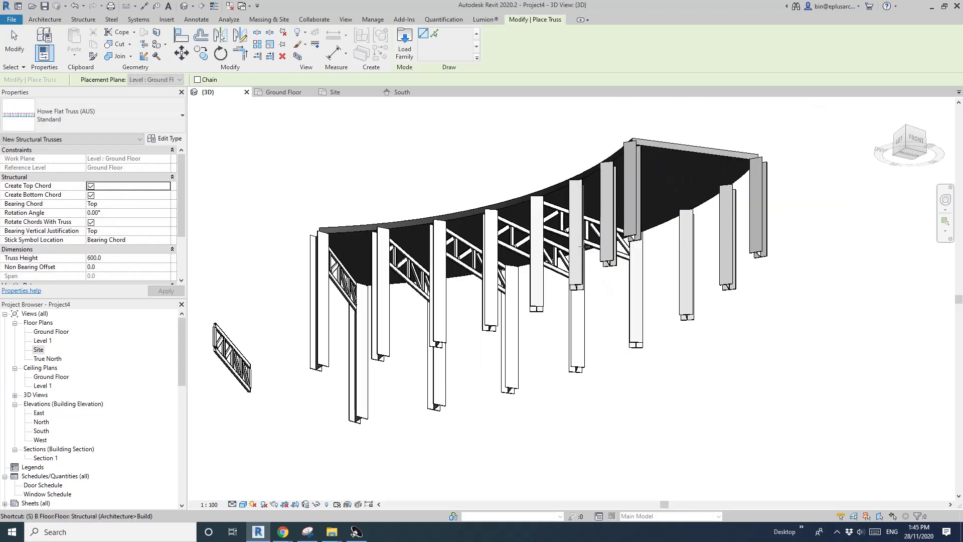
pyautogui.click(580, 193)
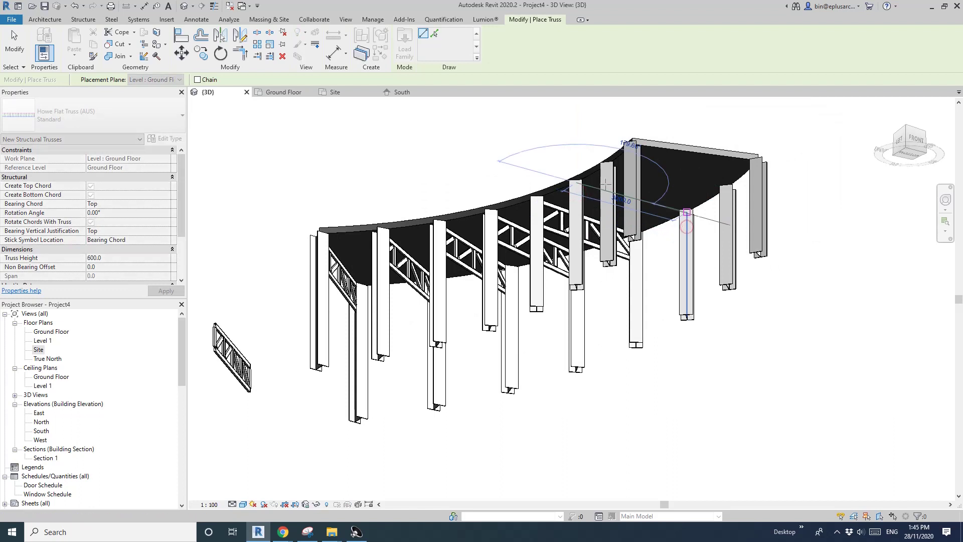
pyautogui.click(686, 212)
pyautogui.click(608, 165)
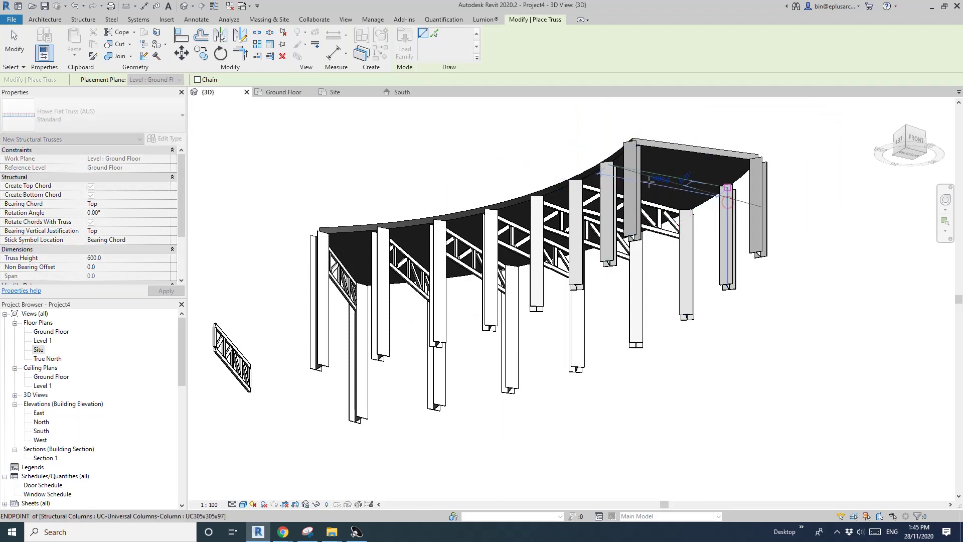
pyautogui.click(727, 188)
# - Try to place a Howe Flat Truss across the last column pair at the ramp's far end, and delete it
pyautogui.click(631, 145)
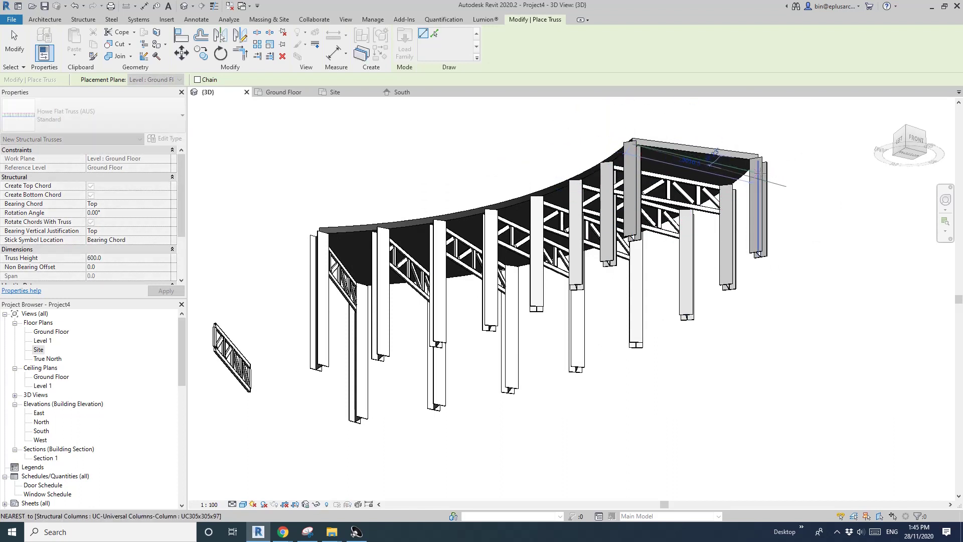
pyautogui.click(758, 173)
pyautogui.press('Escape')
pyautogui.press('Escape')
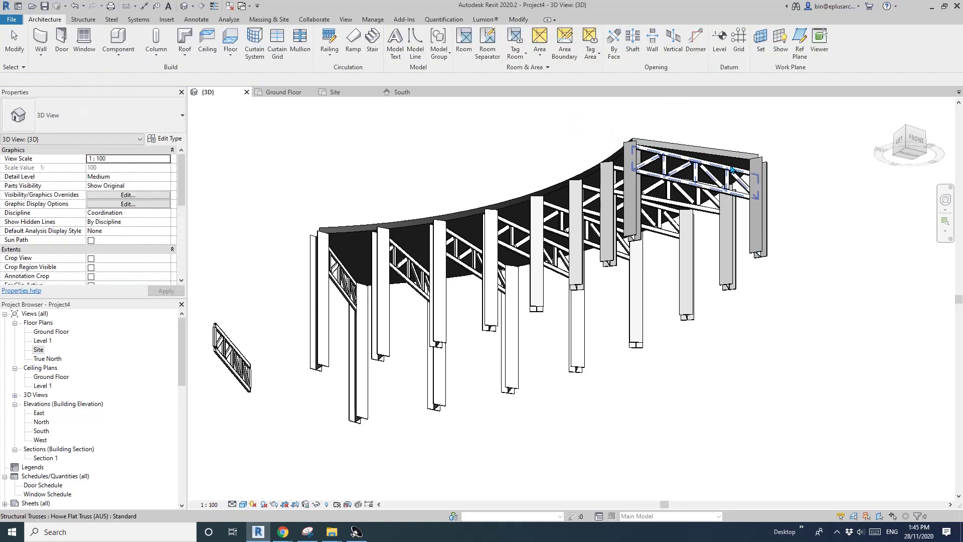
pyautogui.click(721, 171)
pyautogui.click(694, 170)
pyautogui.press('Delete')
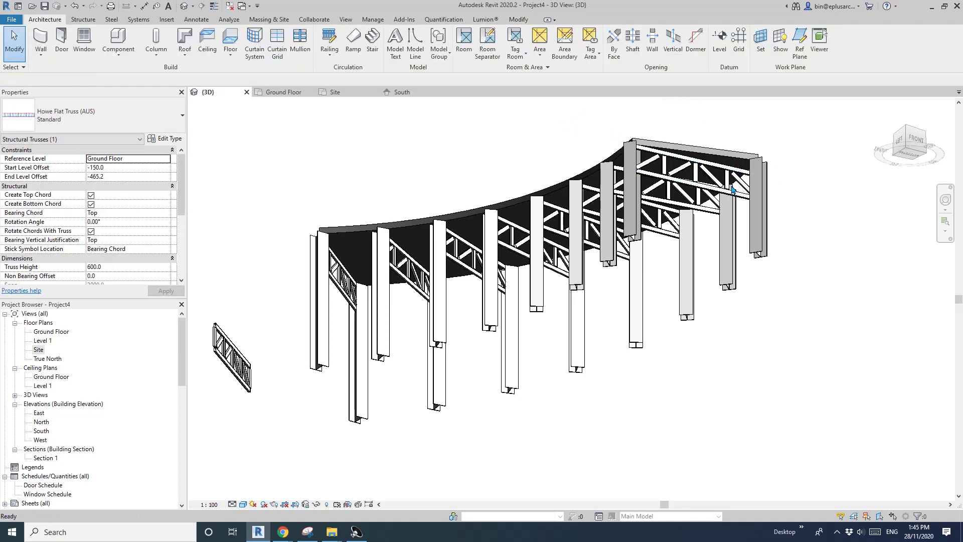
# - Create a similar truss from the seventh one between the top endpoints of the last column pair, and check its fit under the floor
pyautogui.click(704, 213)
pyautogui.press('c')
pyautogui.press('s')
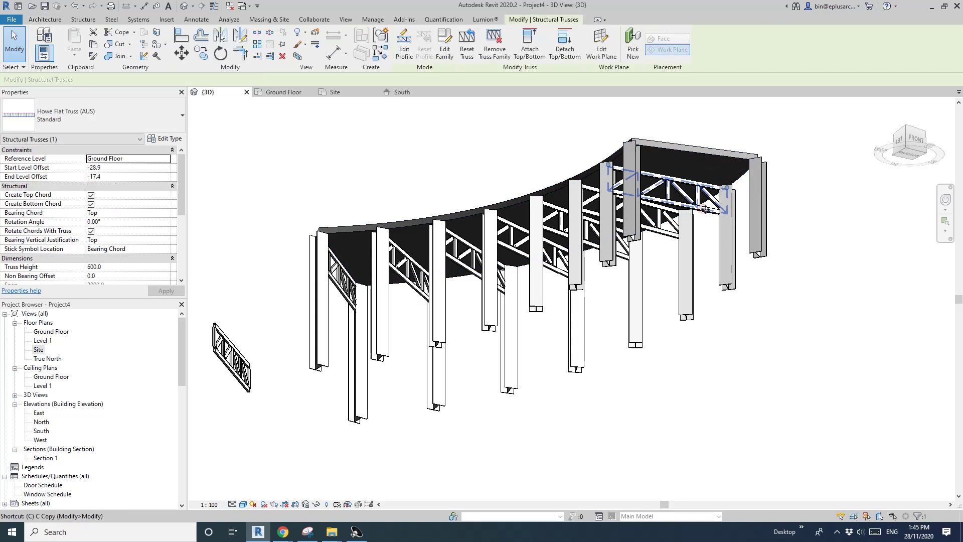
pyautogui.click(632, 154)
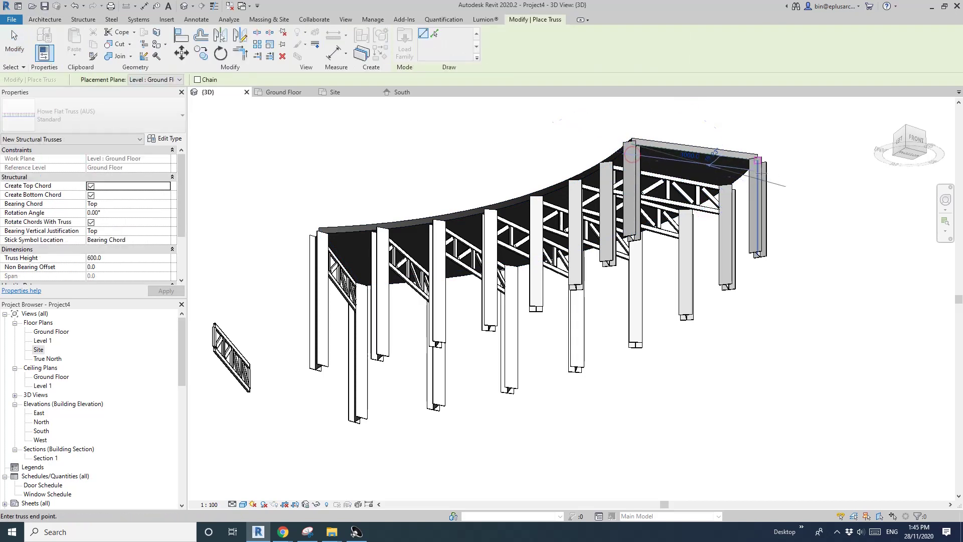
pyautogui.click(758, 160)
pyautogui.press('Escape')
pyautogui.press('Escape')
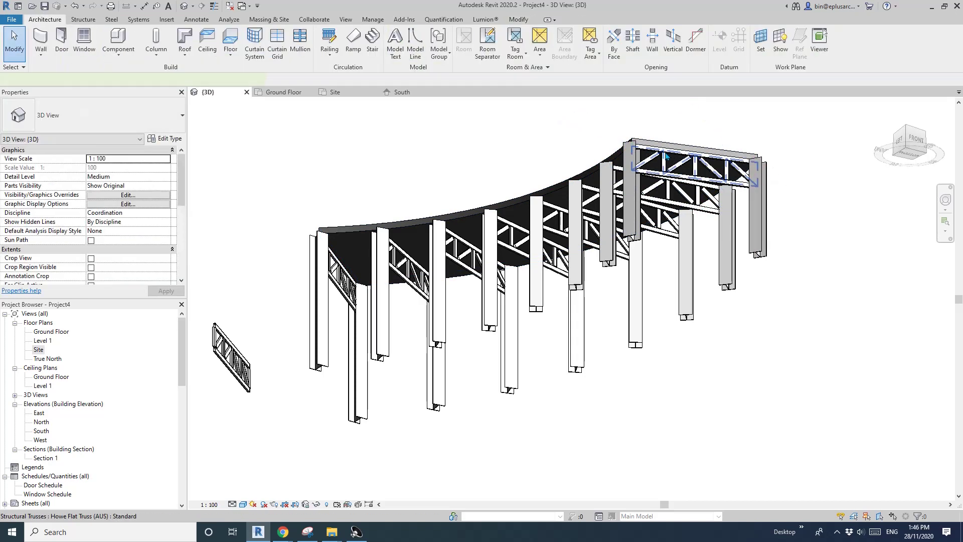
pyautogui.click(666, 157)
pyautogui.keyDown('shift'); pyautogui.moveTo(666, 159); pyautogui.dragTo(678, 194, button='middle'); pyautogui.keyUp('shift')
pyautogui.scroll(2, 660, 159)
pyautogui.press('Escape')
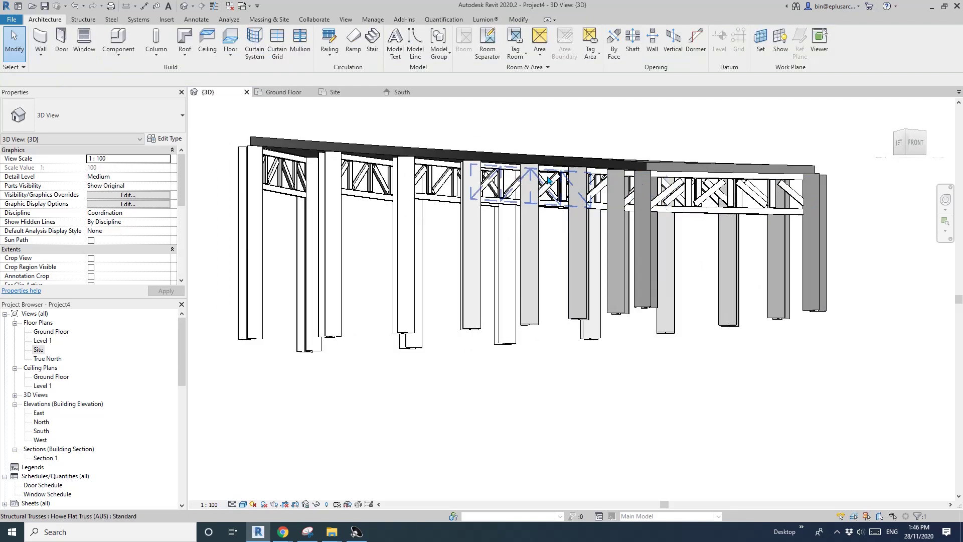
# - Select all the UC305x305x97 columns under the ramp and set their Phase Demolished to New Construction
pyautogui.keyDown('shift'); pyautogui.moveTo(548, 180); pyautogui.dragTo(732, 272, button='middle'); pyautogui.keyUp('shift')
pyautogui.scroll(3, 704, 175)
pyautogui.scroll(-5, 647, 199)
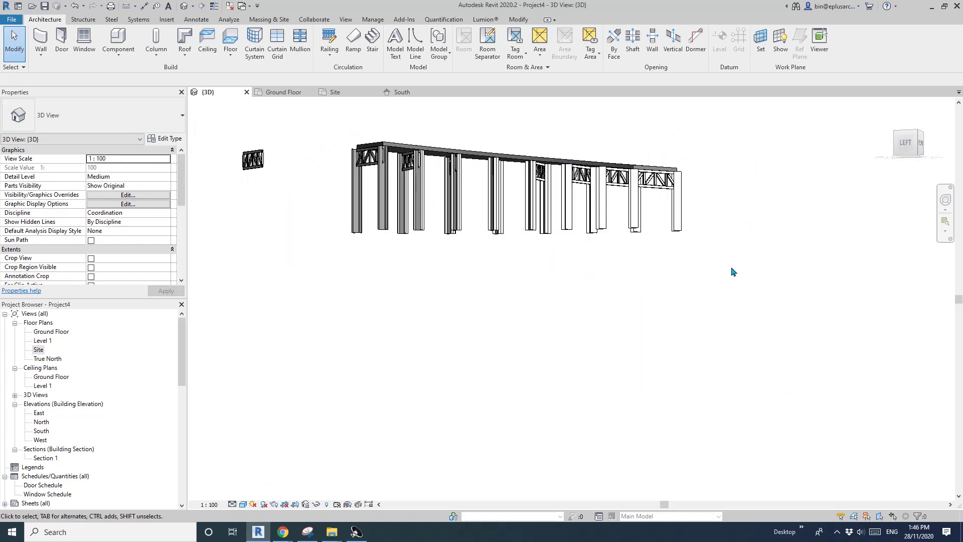
pyautogui.moveTo(735, 267); pyautogui.dragTo(341, 220)
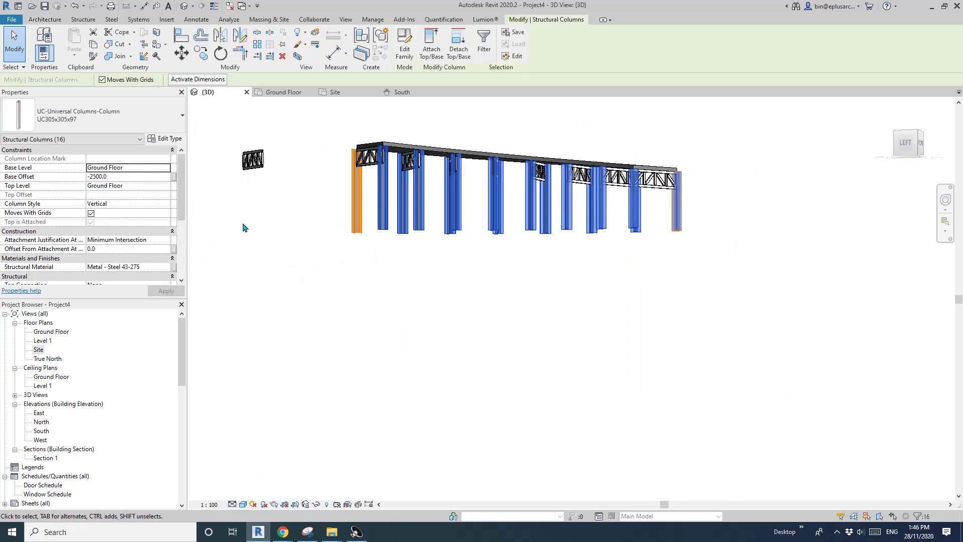
pyautogui.click(182, 256)
pyautogui.click(168, 267)
pyautogui.click(107, 285)
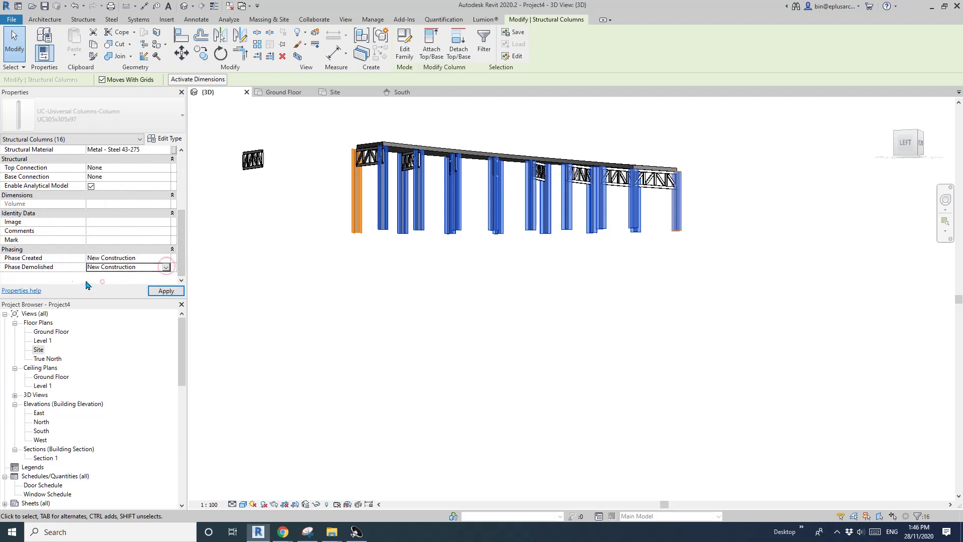
pyautogui.moveTo(312, 198); pyautogui.dragTo(335, 200, button='middle')
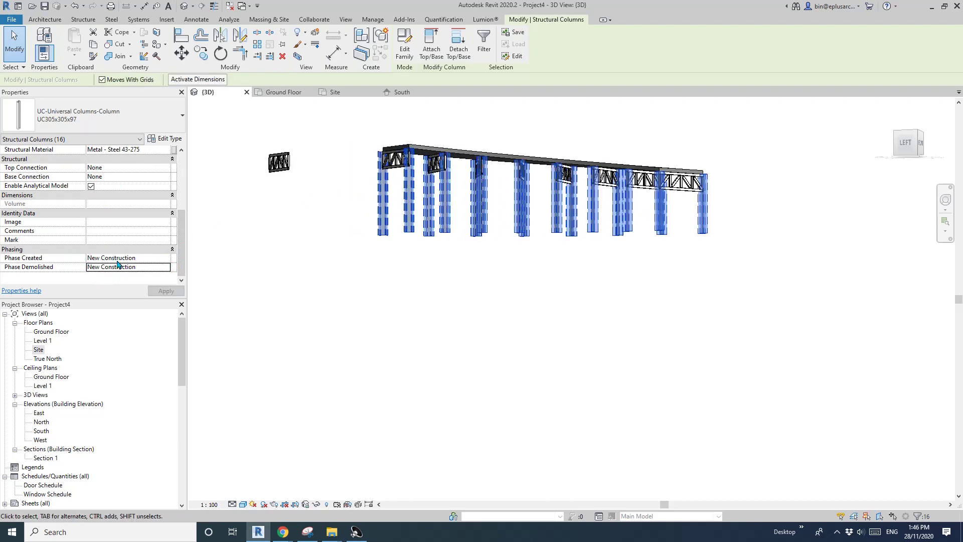
pyautogui.click(195, 262)
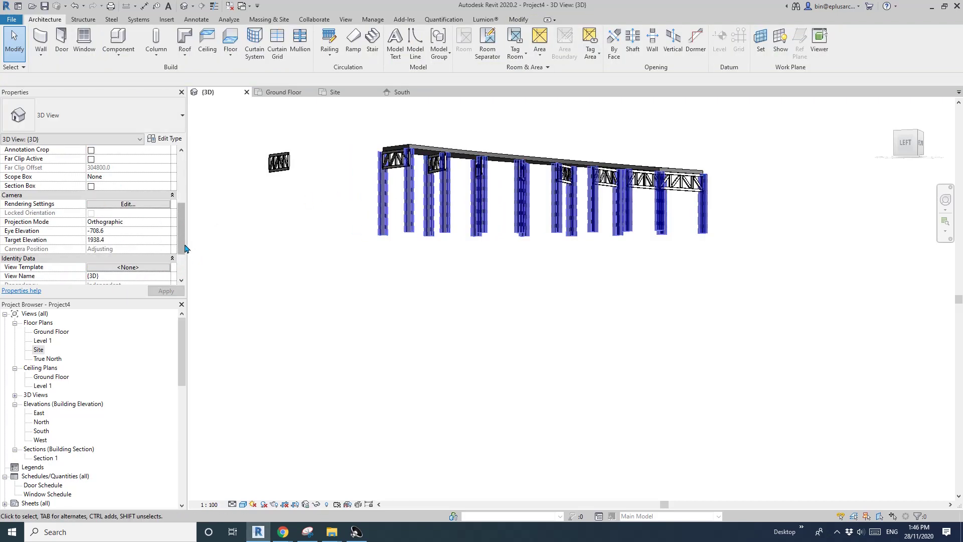
# - Set the 3D view's phase filter to Show Previous + New to inspect the model, and return it to Show All
pyautogui.moveTo(185, 248); pyautogui.dragTo(153, 271)
pyautogui.click(166, 257)
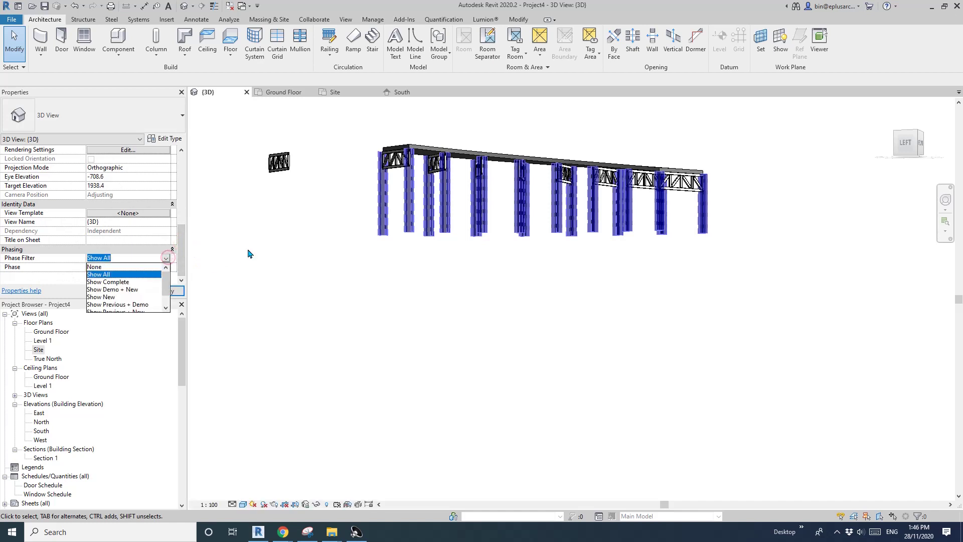
pyautogui.click(169, 292)
pyautogui.click(169, 261)
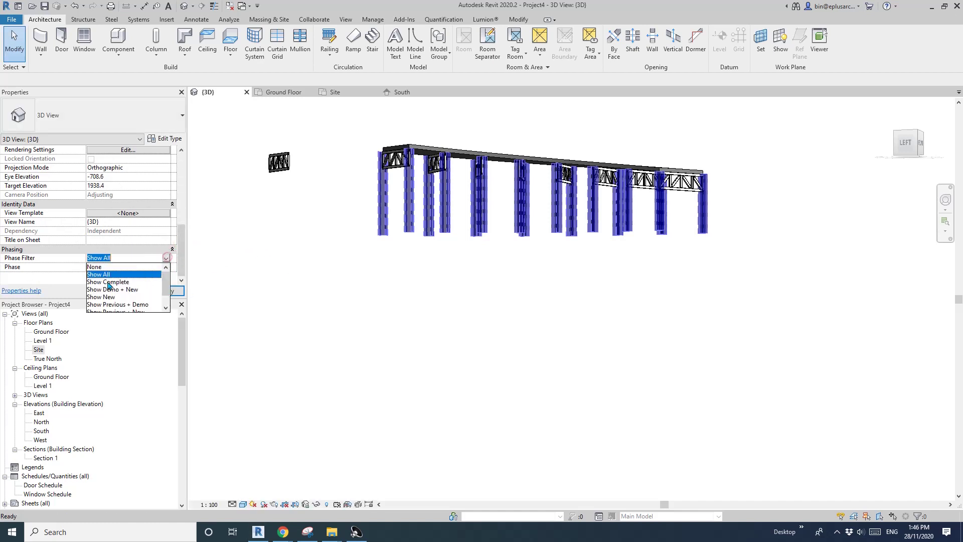
pyautogui.click(129, 296)
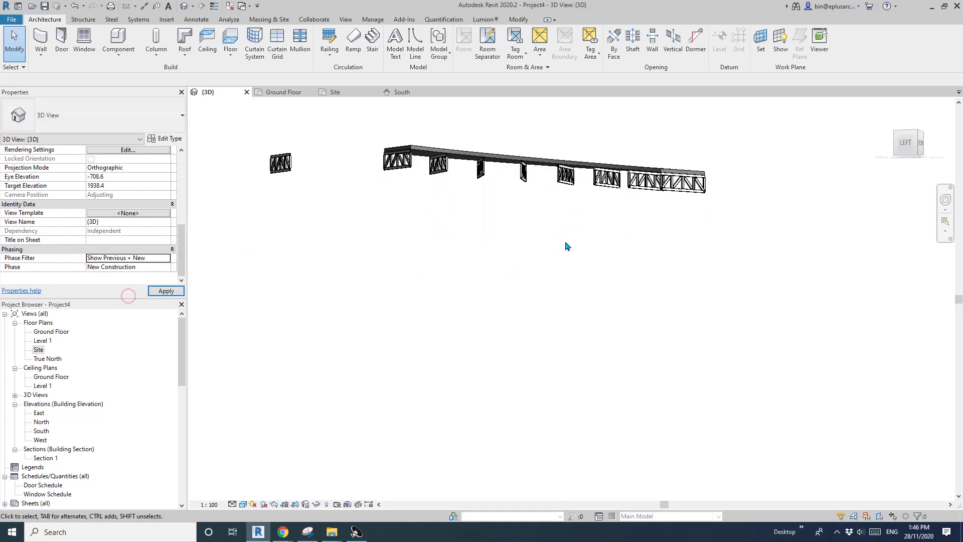
pyautogui.keyDown('shift'); pyautogui.moveTo(513, 221); pyautogui.dragTo(511, 332, button='middle'); pyautogui.keyUp('shift')
pyautogui.click(128, 258)
pyautogui.click(165, 258)
pyautogui.click(108, 267)
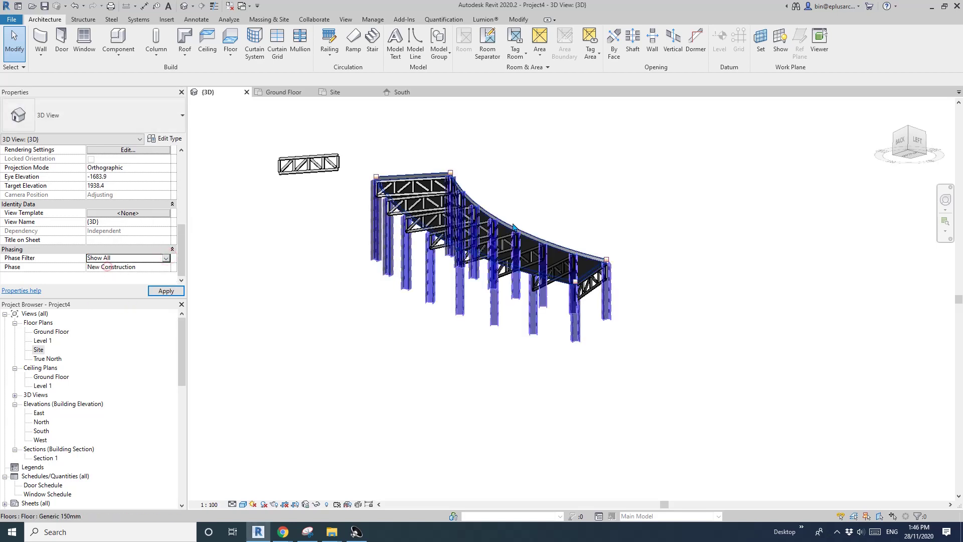
# - Move one column of the second-to-last pair at the ramp's far end away from its truss, unjoining the elements
pyautogui.scroll(6, 513, 226)
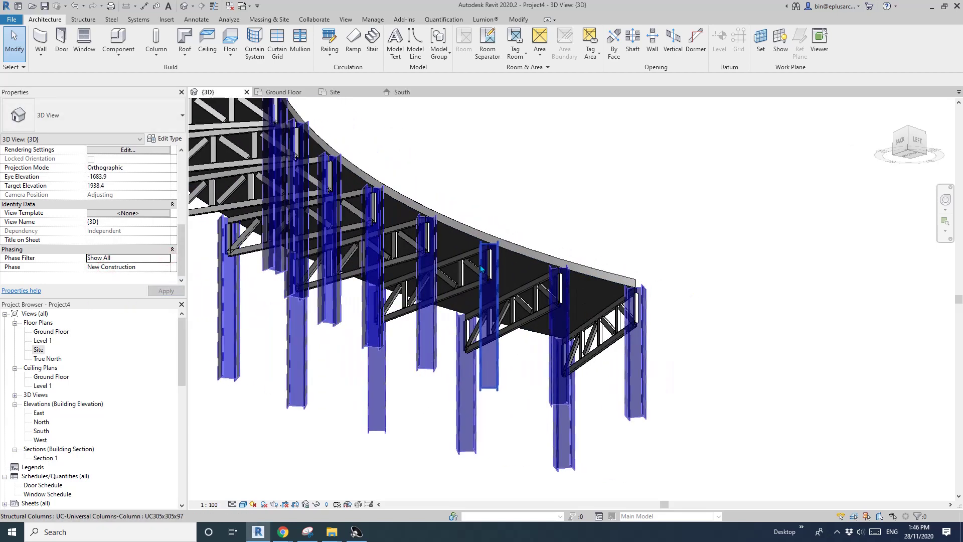
pyautogui.scroll(1, 480, 269)
pyautogui.moveTo(491, 272); pyautogui.dragTo(467, 247, button='middle')
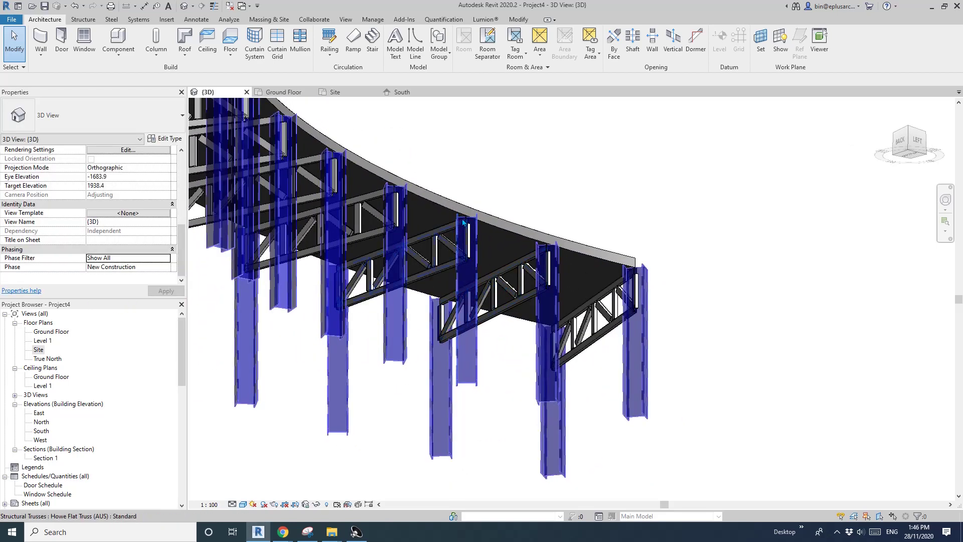
pyautogui.moveTo(565, 266); pyautogui.dragTo(563, 266, button='middle')
pyautogui.click(543, 310)
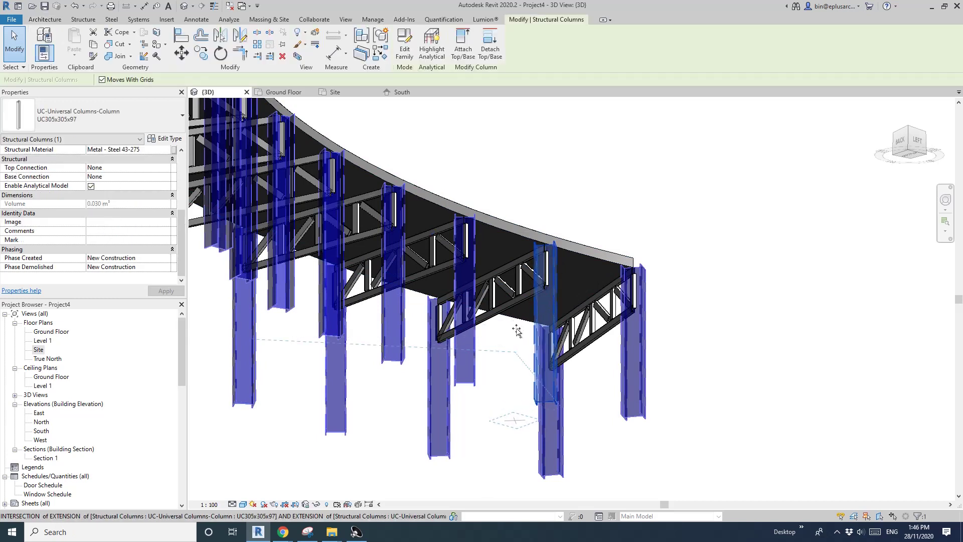
pyautogui.moveTo(517, 332); pyautogui.dragTo(557, 327)
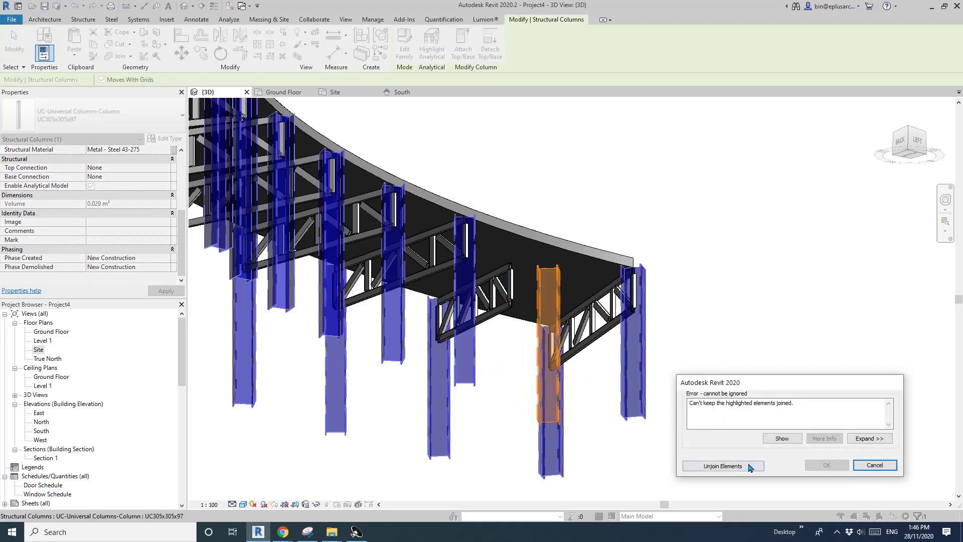
pyautogui.click(722, 465)
# - Move the unjoined column farther from its truss, accepting that it is treated as unattached from the floor
pyautogui.scroll(5, 552, 301)
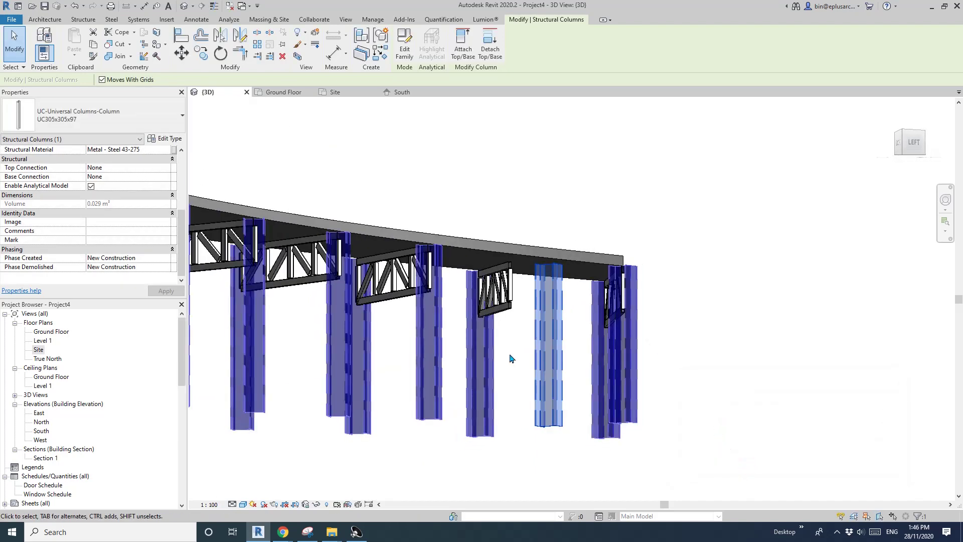
pyautogui.moveTo(570, 308); pyautogui.dragTo(432, 291)
pyautogui.keyDown('shift'); pyautogui.moveTo(442, 306); pyautogui.dragTo(346, 307, button='middle'); pyautogui.keyUp('shift')
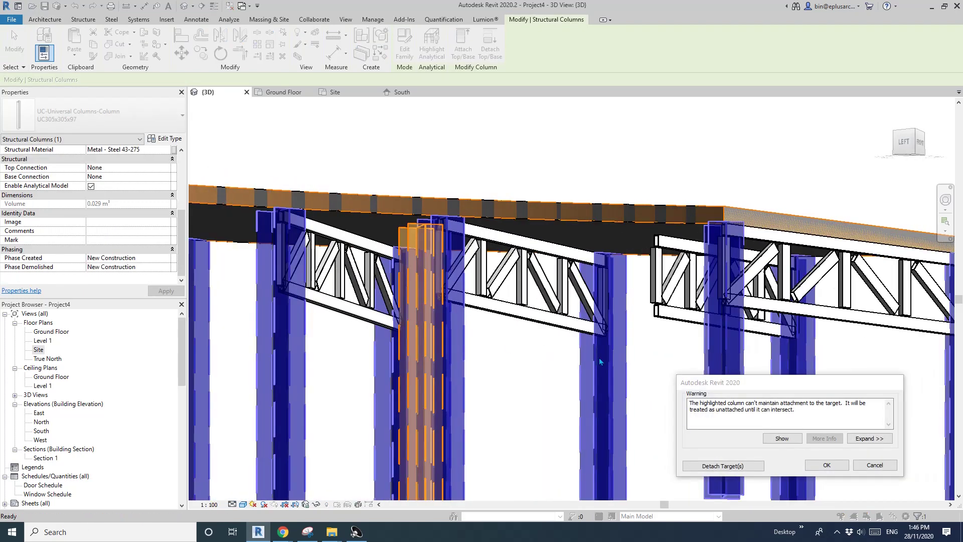
pyautogui.click(819, 470)
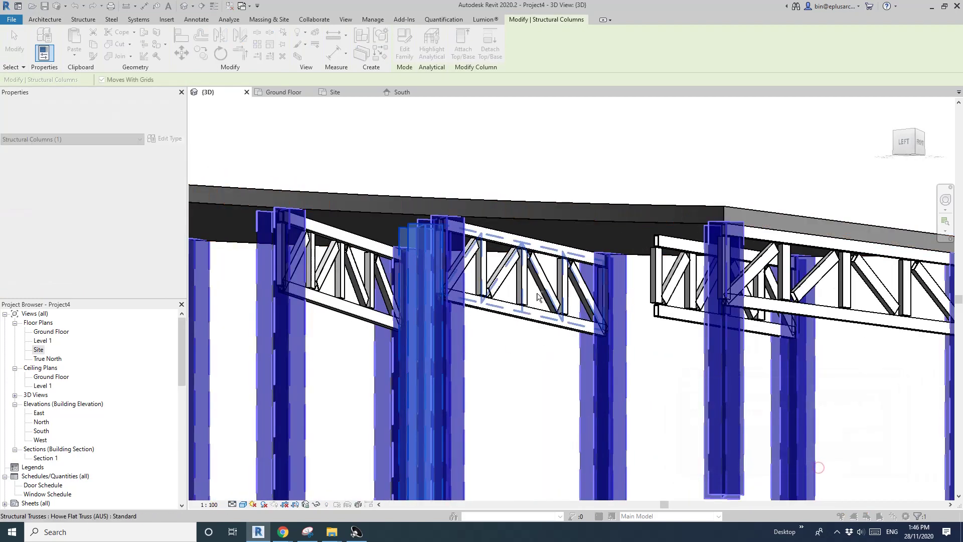
# - Move the unattached column back under the ramp floor, between its truss and the ramp's end
pyautogui.keyDown('shift'); pyautogui.moveTo(552, 256); pyautogui.dragTo(434, 373, button='middle'); pyautogui.keyUp('shift')
pyautogui.scroll(-3, 445, 335)
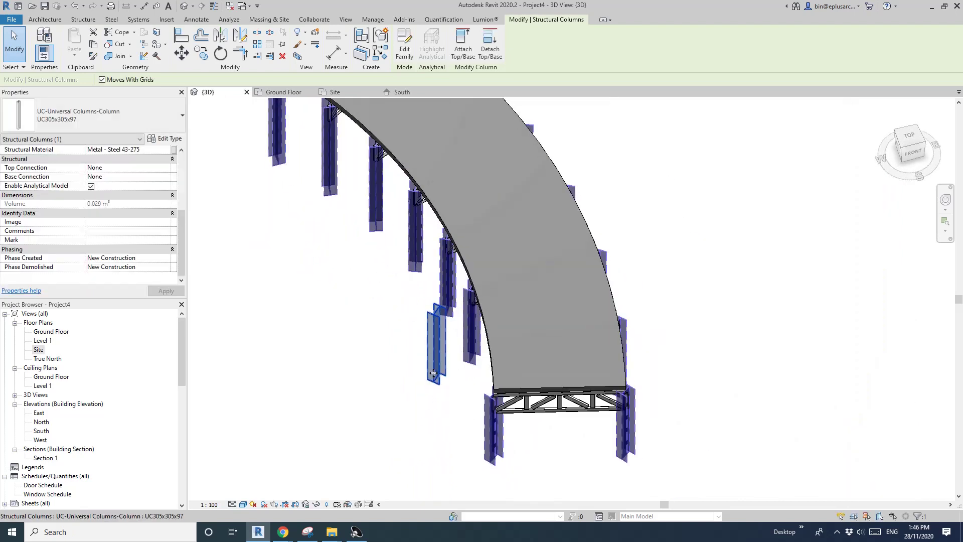
pyautogui.moveTo(448, 378); pyautogui.dragTo(534, 415)
pyautogui.keyDown('shift'); pyautogui.moveTo(535, 413); pyautogui.dragTo(634, 293, button='middle'); pyautogui.keyUp('shift')
pyautogui.scroll(5, 520, 437)
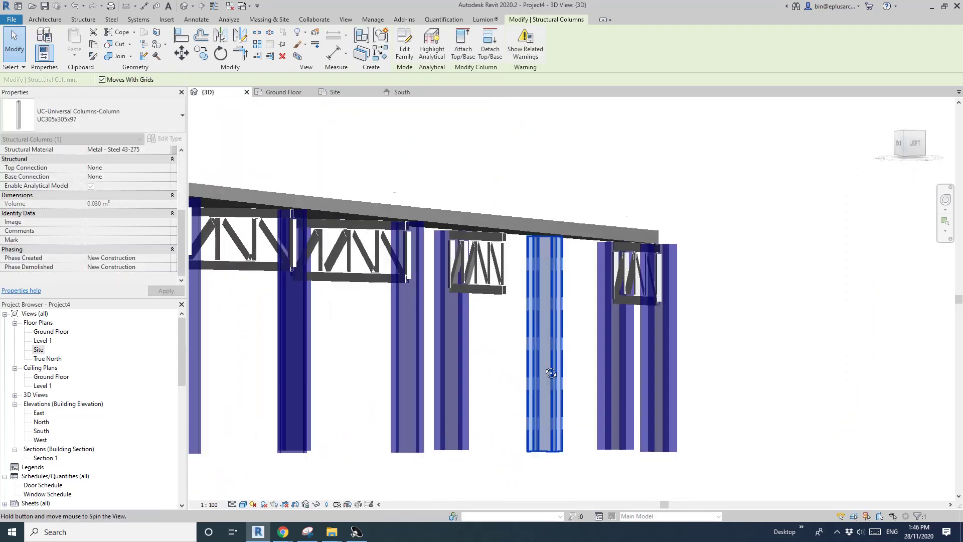
pyautogui.press('Escape')
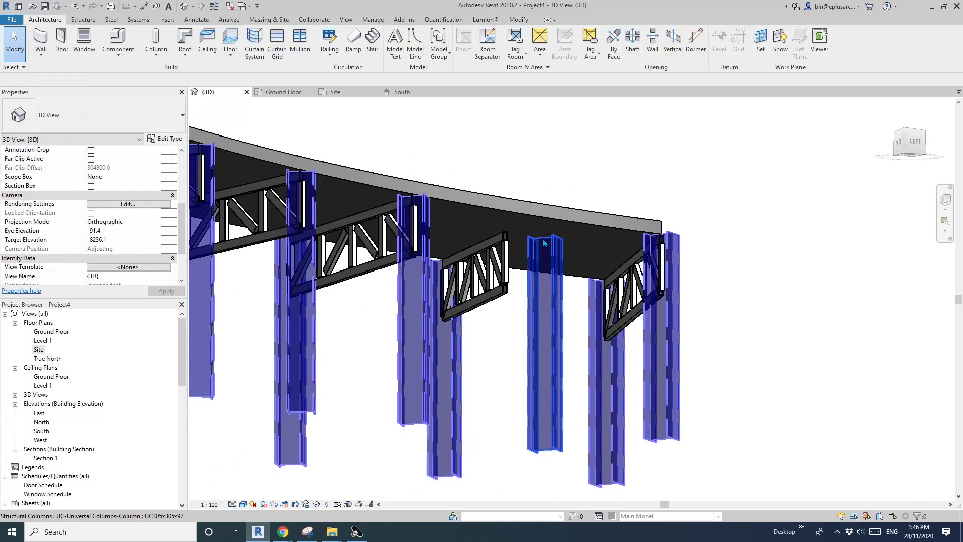
# - Stretch the end point of the second-to-last Howe Flat Truss over to the relocated column
pyautogui.click(503, 245)
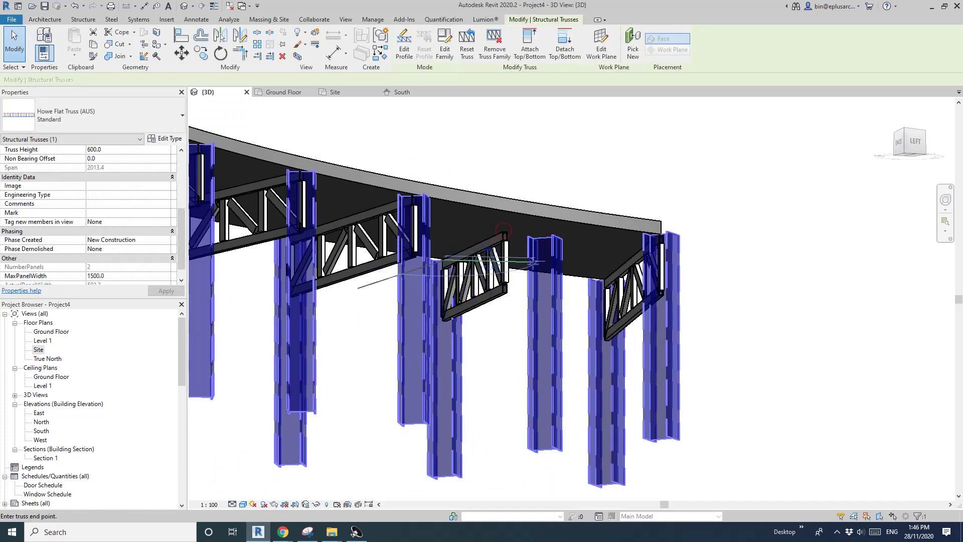
pyautogui.moveTo(533, 261); pyautogui.dragTo(547, 292)
pyautogui.press('Escape')
# - Examine the ramp's columns, end truss and floor in the 3D view from several angles
pyautogui.scroll(-3, 547, 292)
pyautogui.keyDown('shift'); pyautogui.moveTo(549, 292); pyautogui.dragTo(389, 366, button='middle'); pyautogui.keyUp('shift')
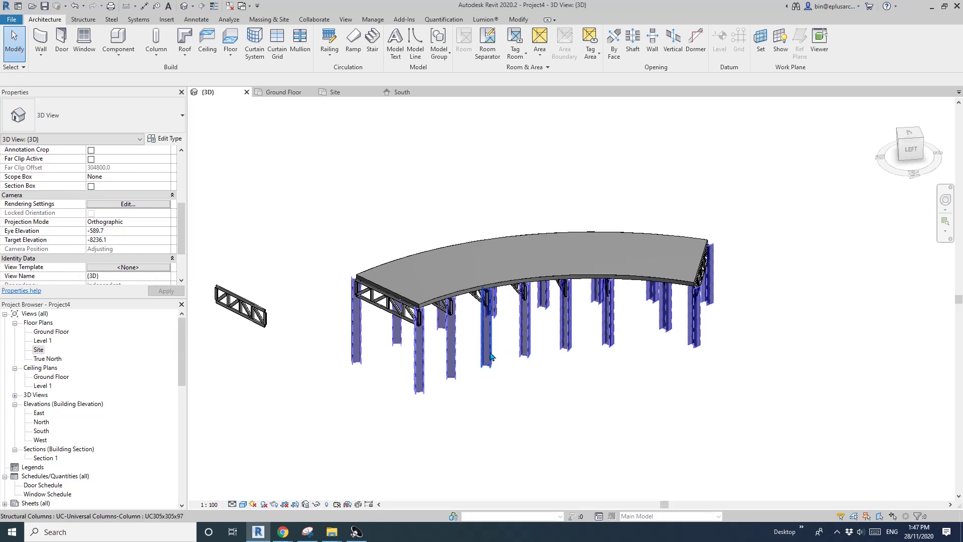
pyautogui.click(358, 351)
pyautogui.scroll(2, 496, 287)
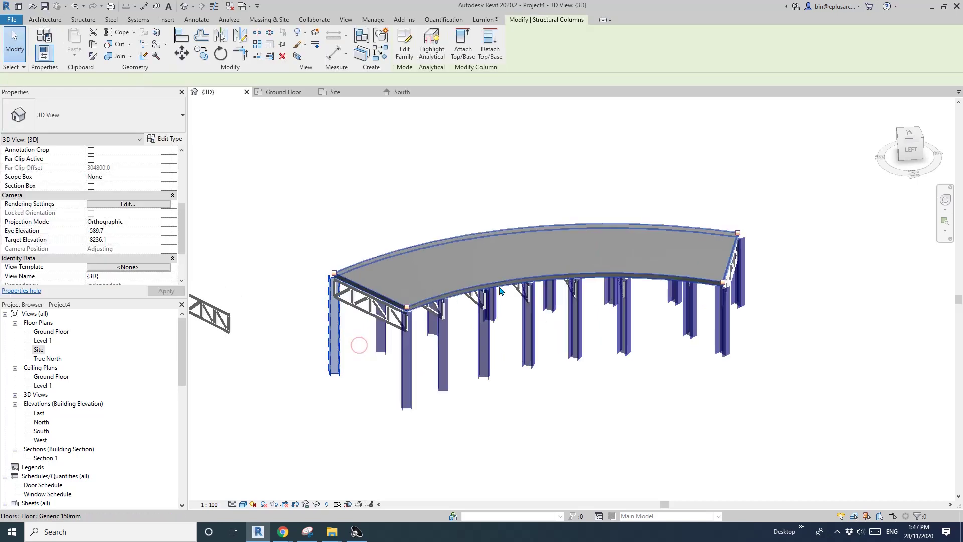
pyautogui.press('Escape')
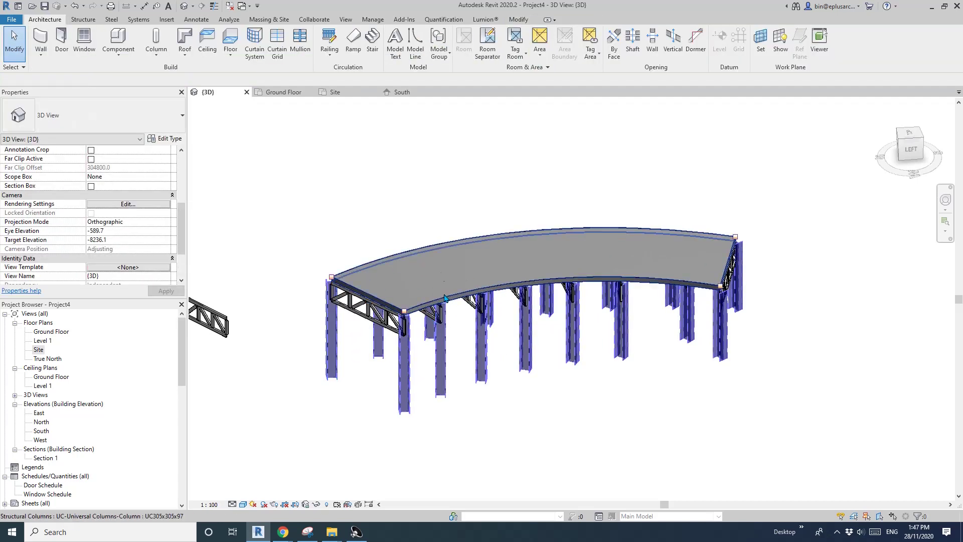
pyautogui.moveTo(658, 249); pyautogui.dragTo(658, 250, button='middle')
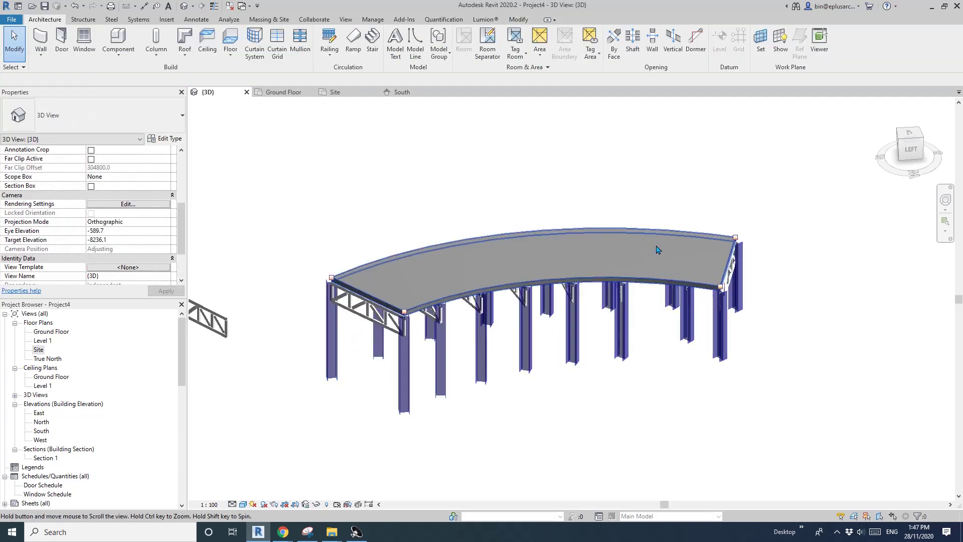
pyautogui.click(404, 379)
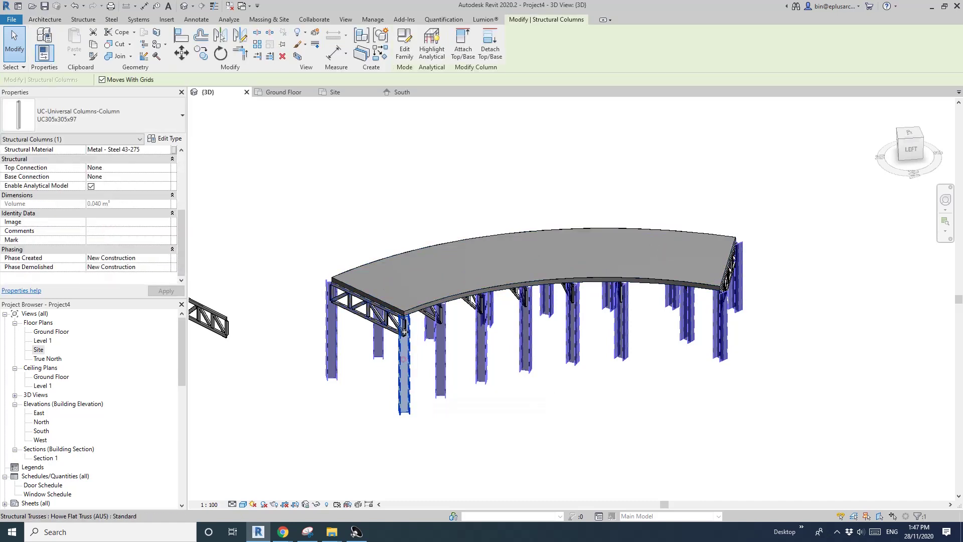
pyautogui.press('Escape')
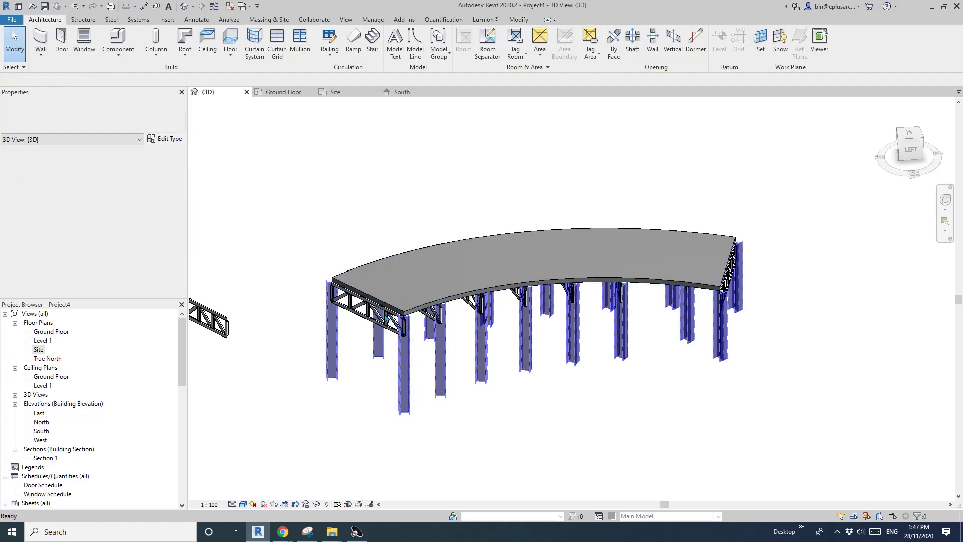
pyautogui.click(377, 322)
pyautogui.press('Escape')
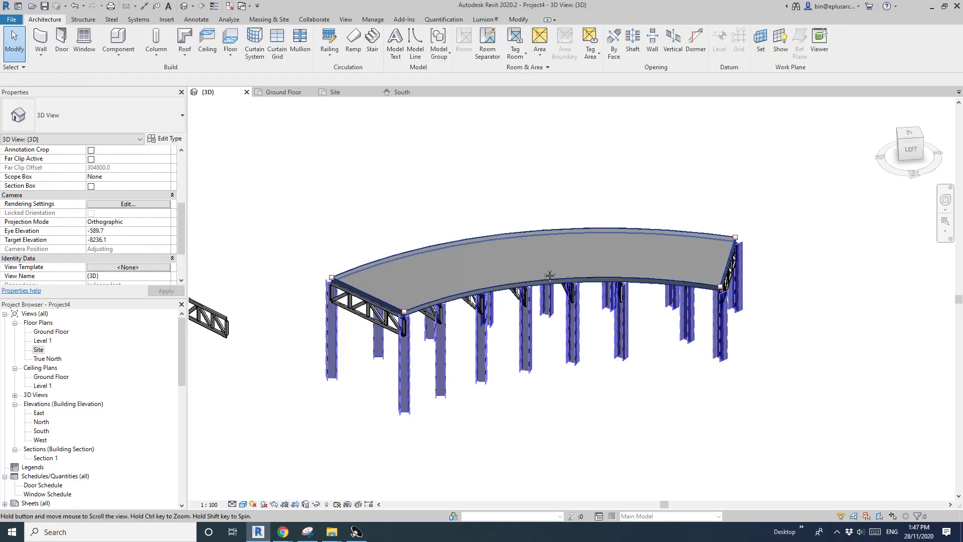
pyautogui.scroll(-2, 573, 327)
pyautogui.keyDown('shift'); pyautogui.moveTo(553, 362); pyautogui.dragTo(614, 373, button='middle'); pyautogui.keyUp('shift')
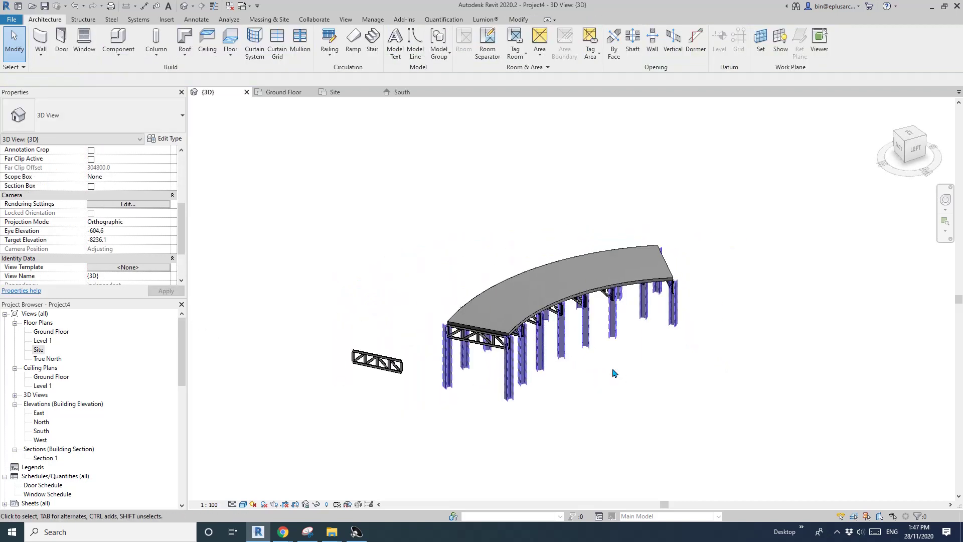
pyautogui.scroll(2, 504, 347)
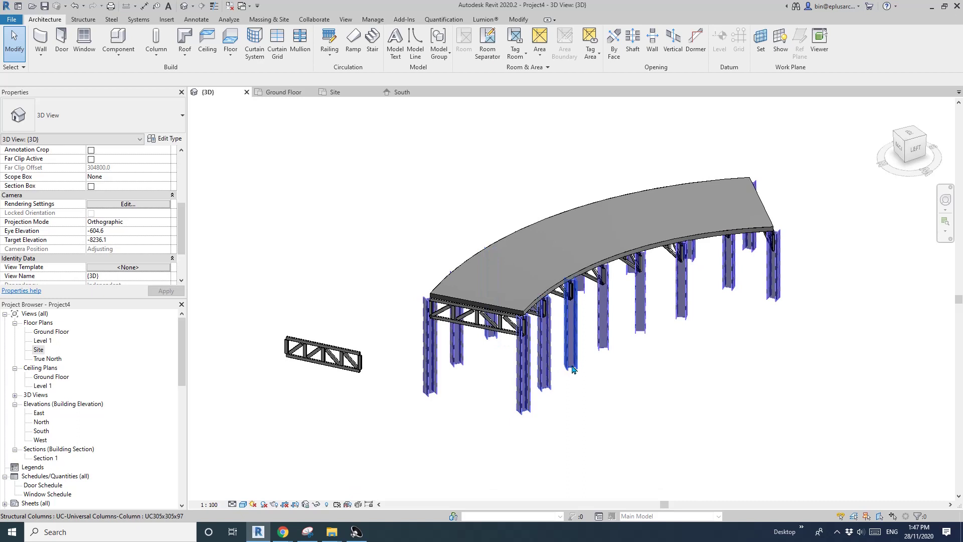